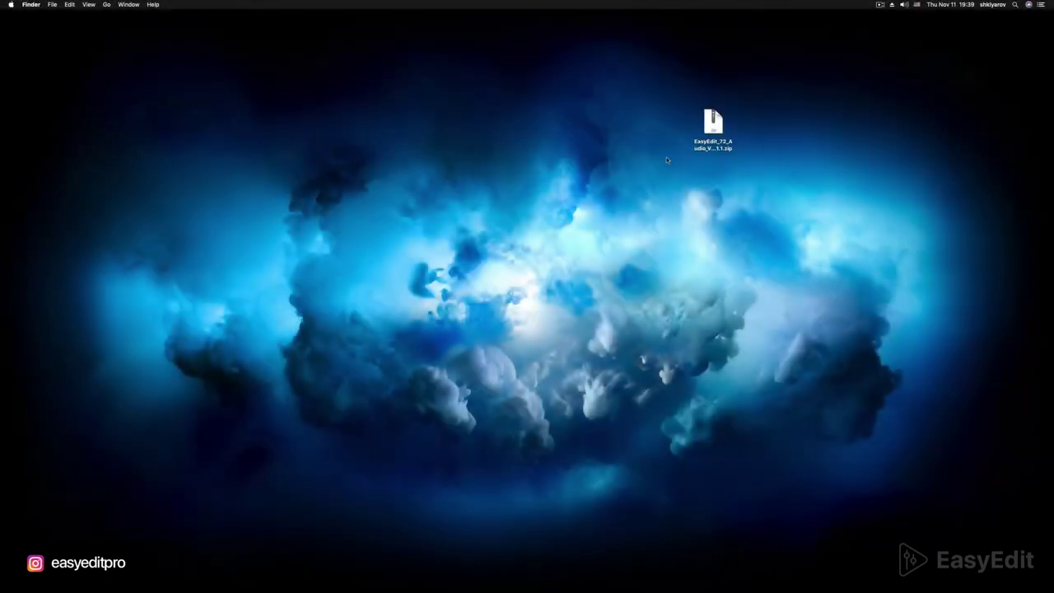
Unzip the downloaded kit archive and open Home > Movies > Motion Templates > Titles.
{"action": "left_click", "coordinate": [713, 123]}
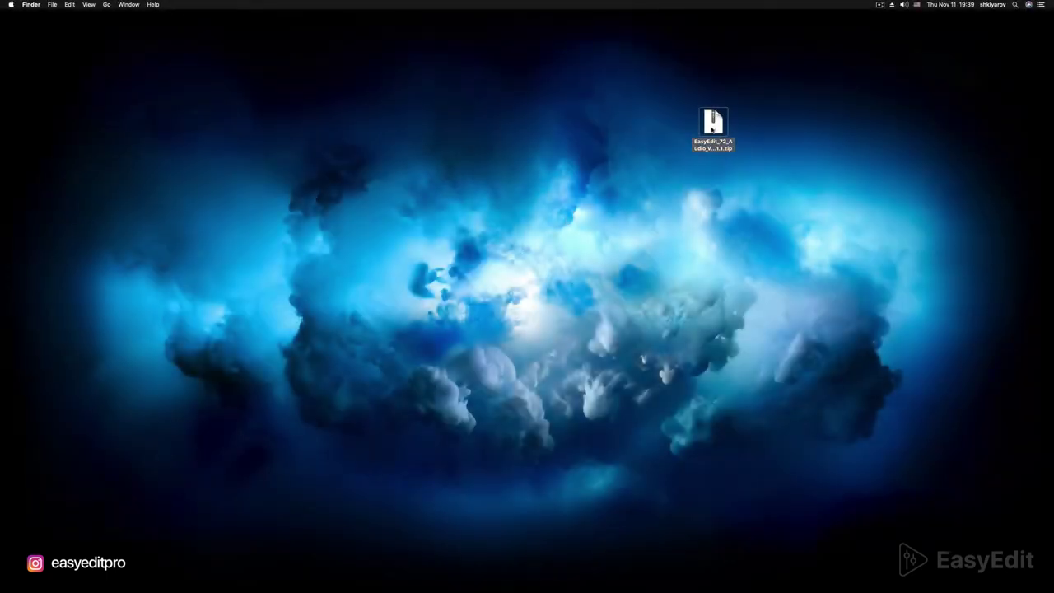
{"action": "double_click", "coordinate": [713, 124]}
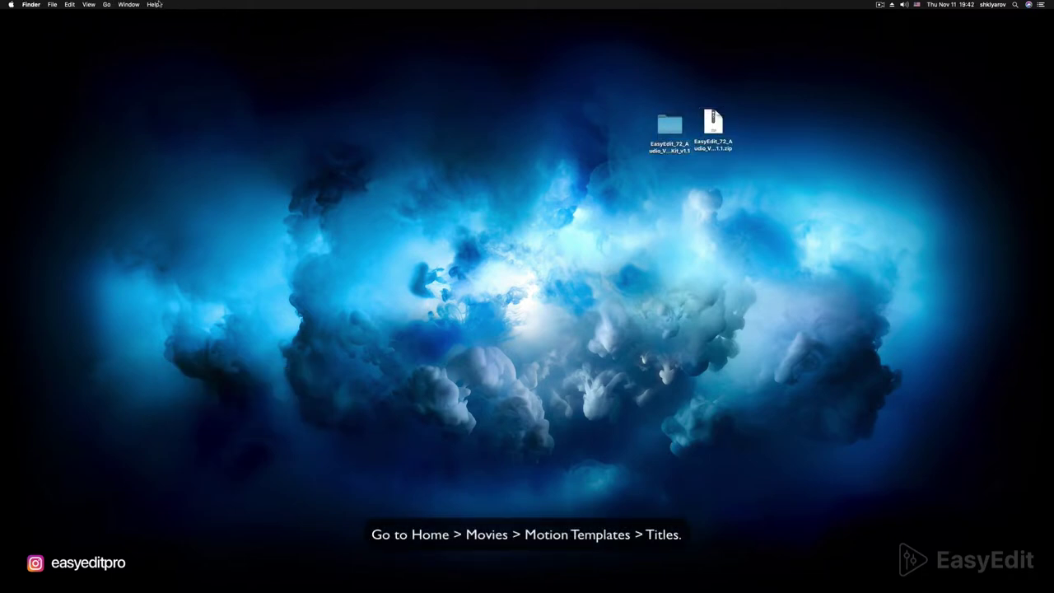
{"action": "left_click", "coordinate": [106, 4]}
{"action": "left_click", "coordinate": [148, 80]}
{"action": "left_click", "coordinate": [413, 255]}
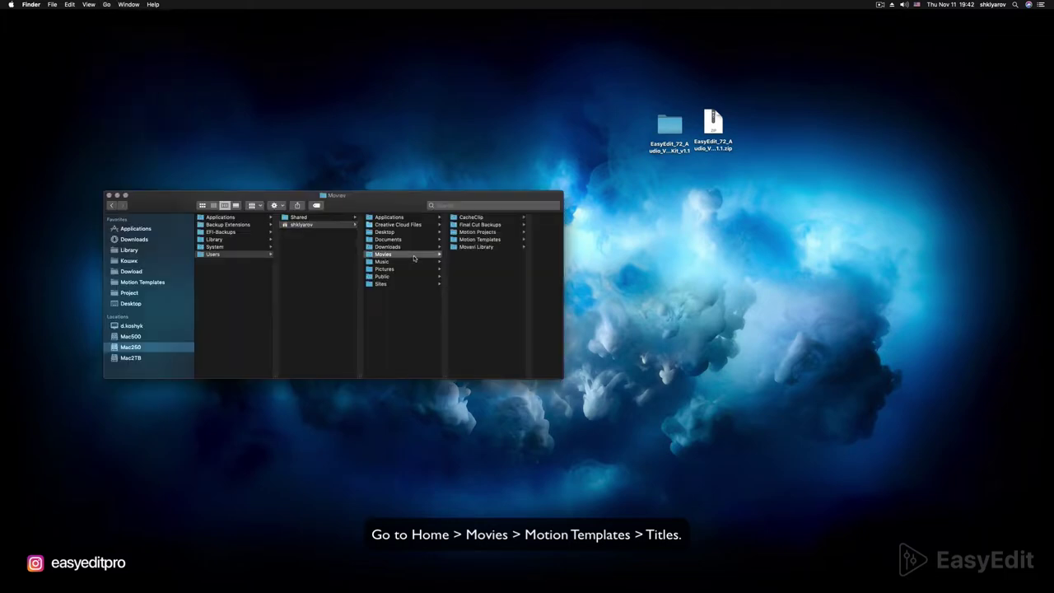
{"action": "left_click", "coordinate": [475, 239]}
{"action": "left_click", "coordinate": [504, 240]}
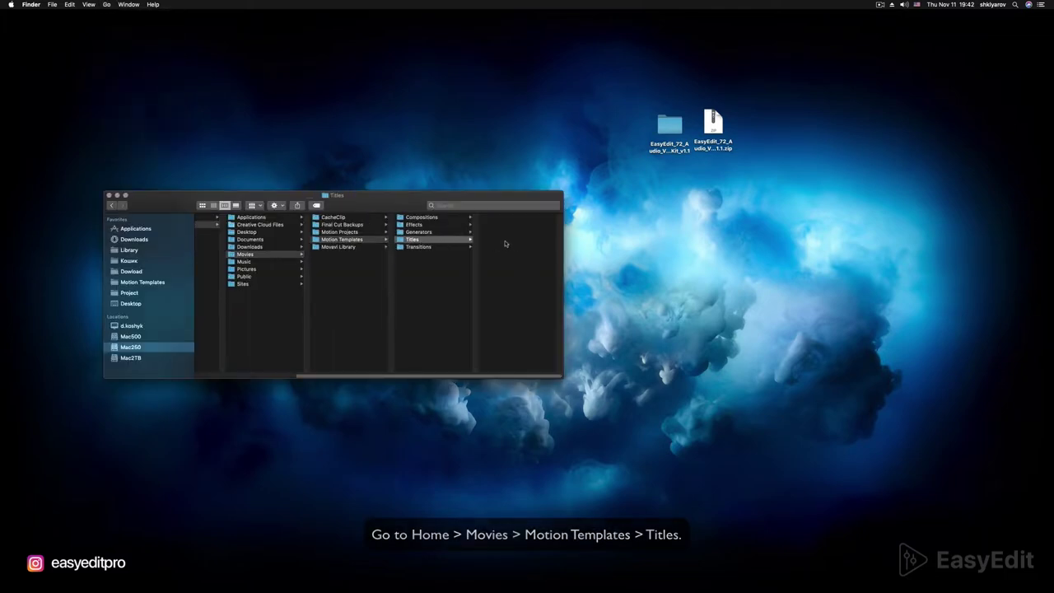
Copy the kit's templates folder from 02_For_Final_Cut into Titles and close the window.
{"action": "double_click", "coordinate": [660, 132]}
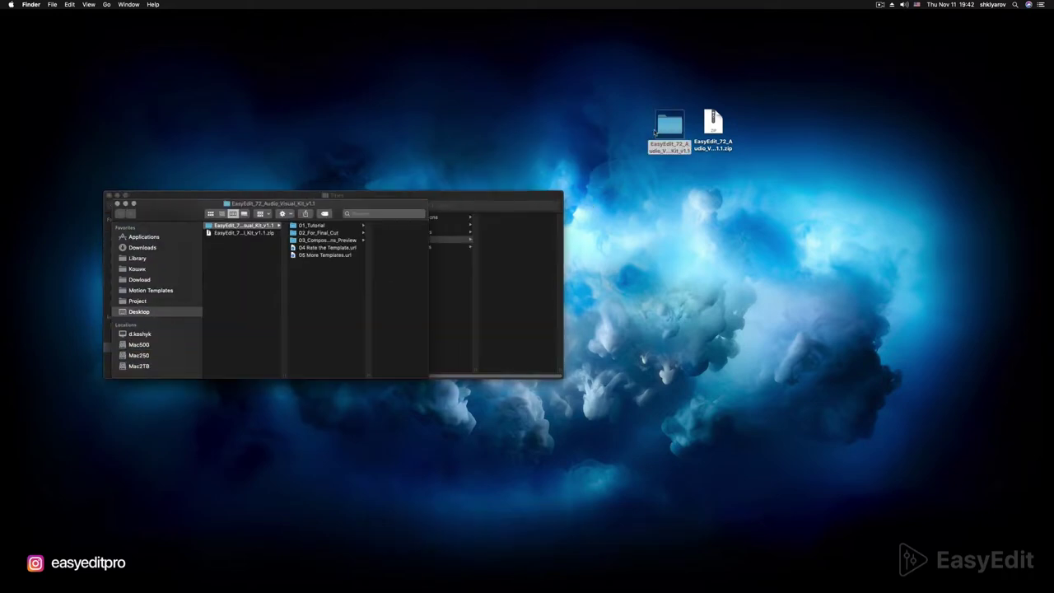
{"action": "left_click", "coordinate": [320, 234]}
{"action": "left_click", "coordinate": [380, 227]}
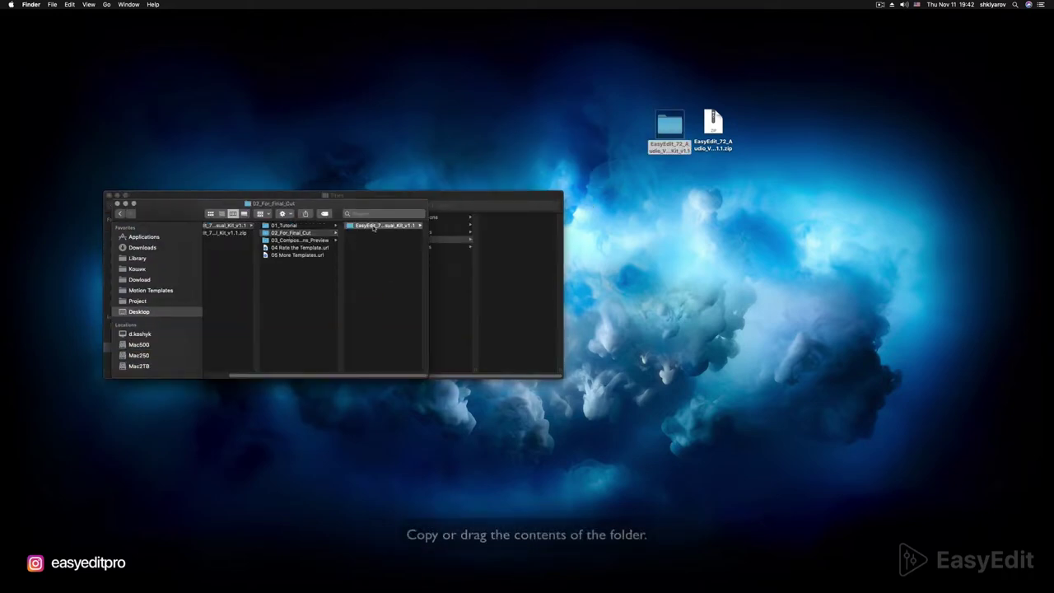
{"action": "left_click_drag", "start_coordinate": [310, 228], "coordinate": [486, 256]}
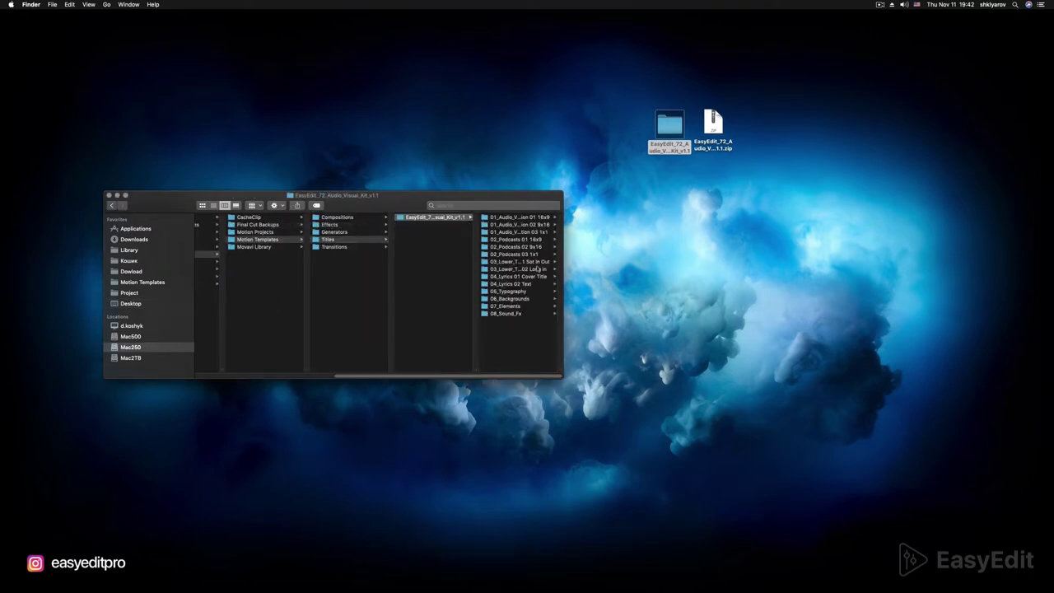
{"action": "left_click", "coordinate": [108, 195]}
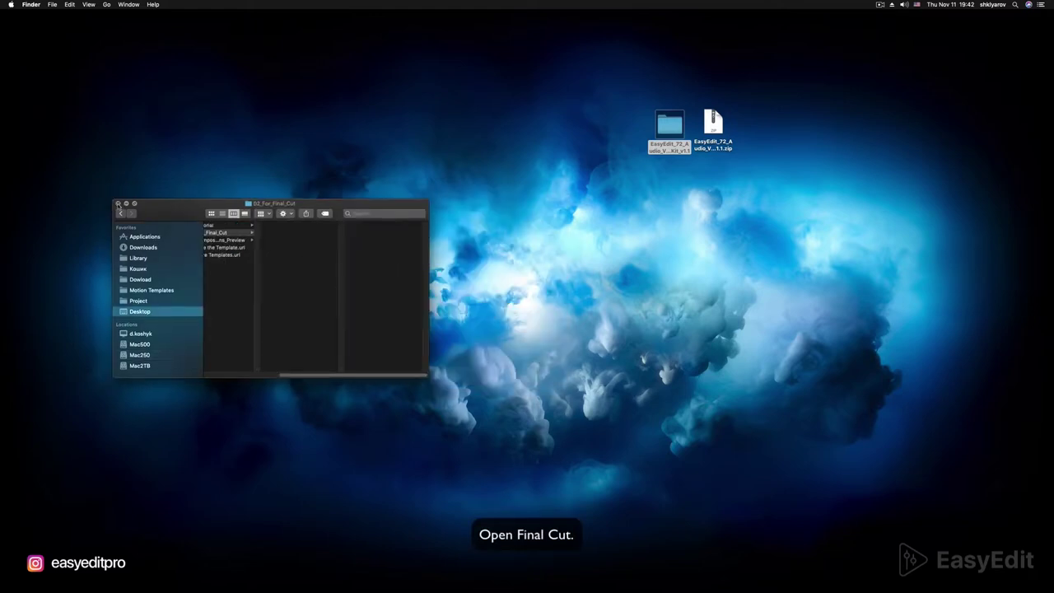
Close the kit folder windows and show the EasyEdit kit category under Titles.
{"action": "left_click", "coordinate": [117, 203]}
{"action": "left_click", "coordinate": [472, 307]}
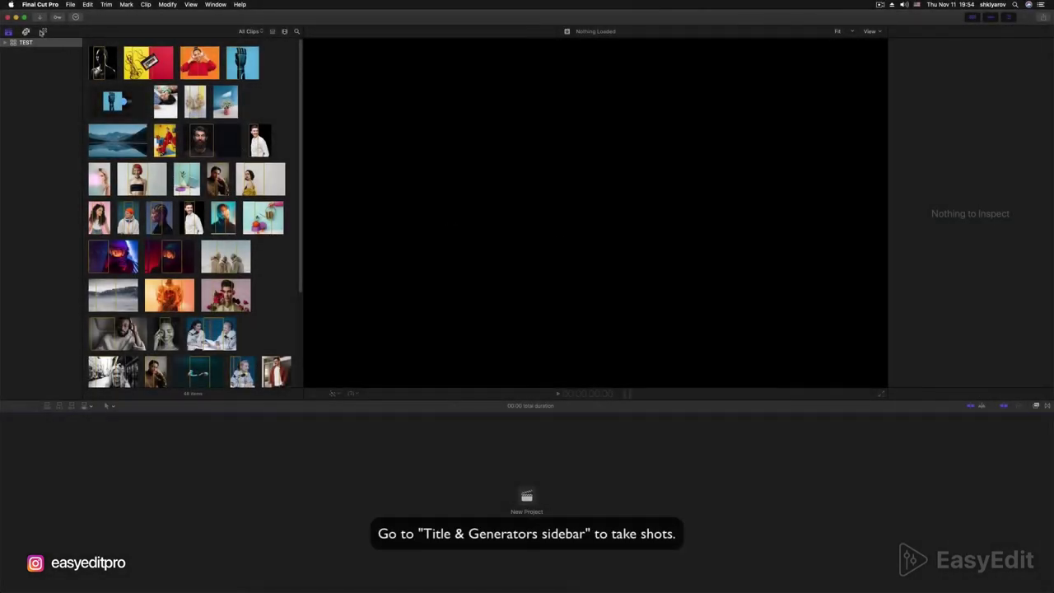
{"action": "left_click", "coordinate": [43, 33]}
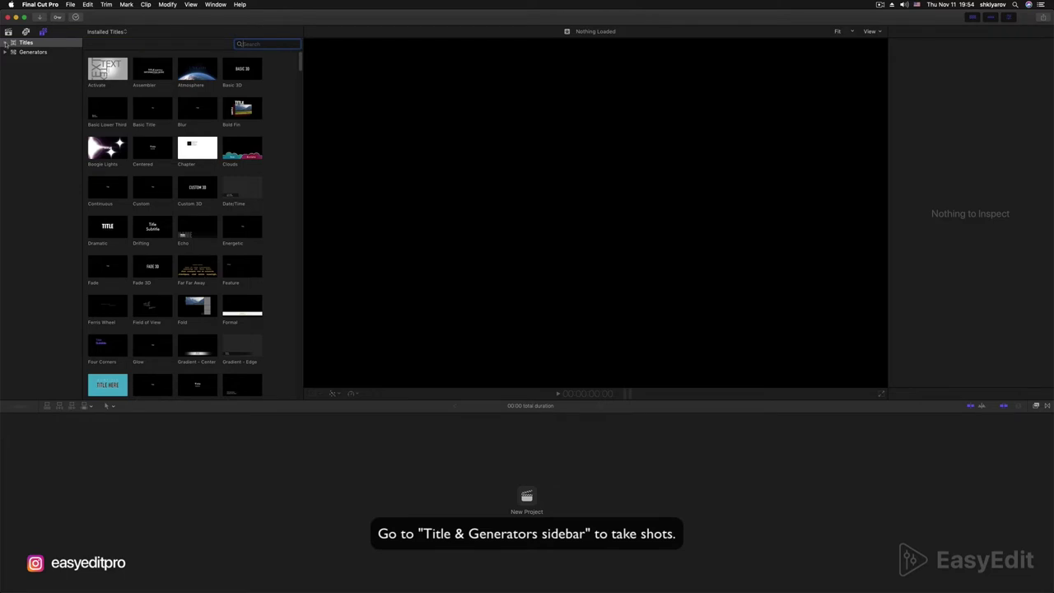
{"action": "left_click", "coordinate": [5, 43]}
{"action": "left_click", "coordinate": [62, 99]}
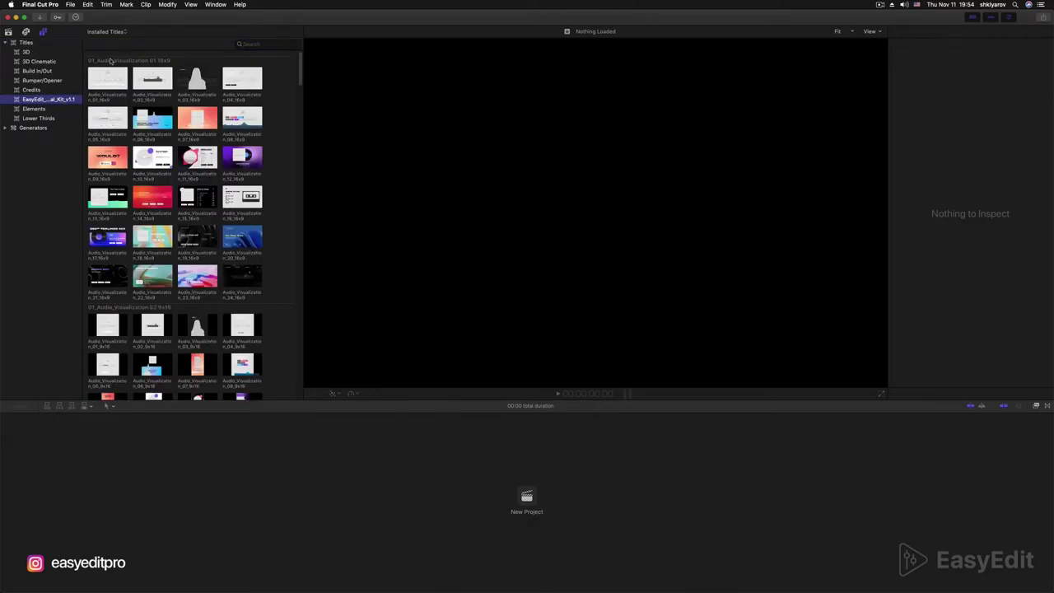
Scroll through the kit's Audio_Visualization and Podcasts titles in 16x9, 9x16 and 1x1.
{"action": "left_click_drag", "start_coordinate": [300, 73], "coordinate": [303, 385]}
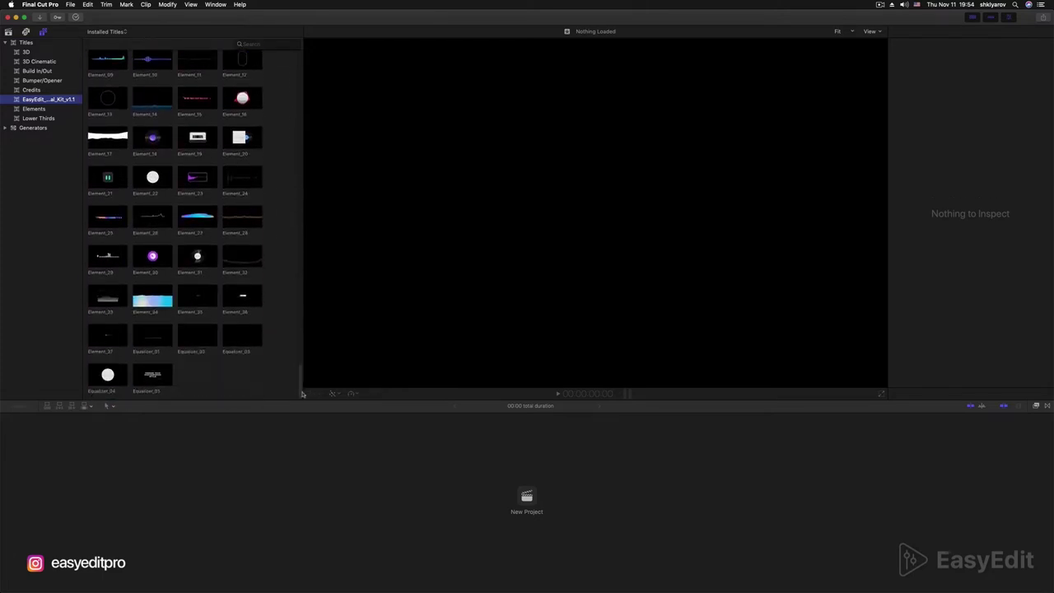
{"action": "left_click_drag", "start_coordinate": [302, 384], "coordinate": [322, 61]}
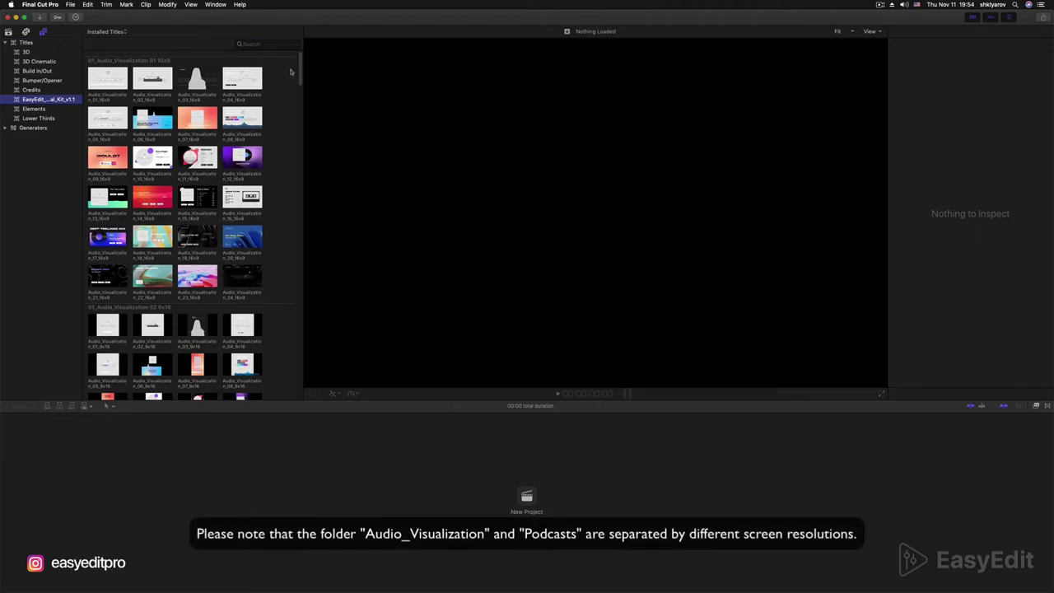
{"action": "left_click_drag", "start_coordinate": [301, 72], "coordinate": [301, 88]}
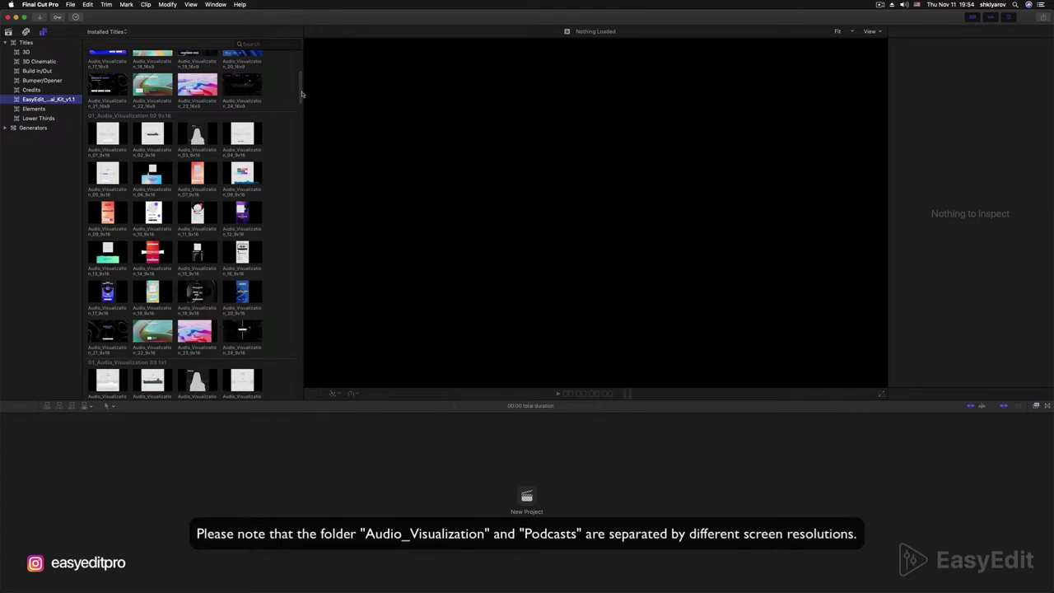
{"action": "left_click_drag", "start_coordinate": [301, 94], "coordinate": [302, 122]}
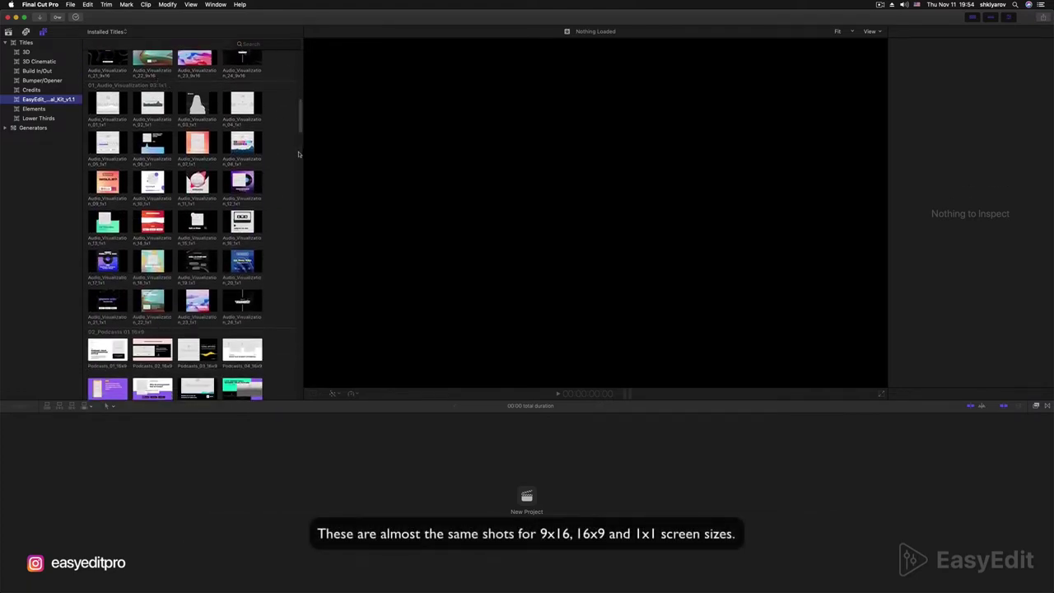
{"action": "mouse_move", "coordinate": [301, 123]}
{"action": "left_mouse_down"}
{"action": "mouse_move", "coordinate": [282, 141]}
{"action": "mouse_move", "coordinate": [301, 164]}
{"action": "left_mouse_up"}
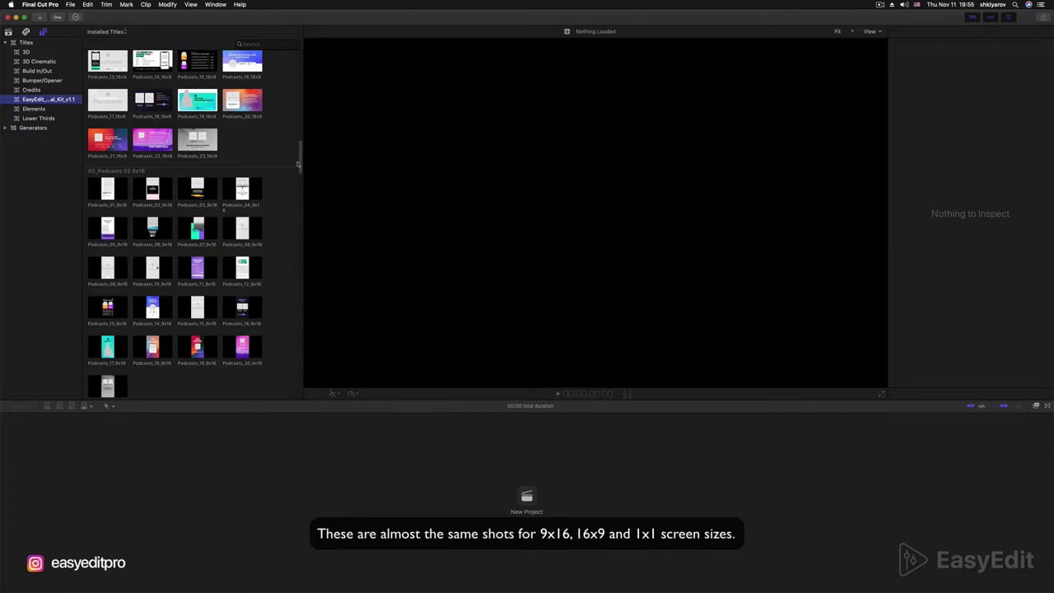
{"action": "mouse_move", "coordinate": [298, 163]}
{"action": "left_mouse_down"}
{"action": "mouse_move", "coordinate": [272, 190]}
{"action": "mouse_move", "coordinate": [302, 56]}
{"action": "left_mouse_up"}
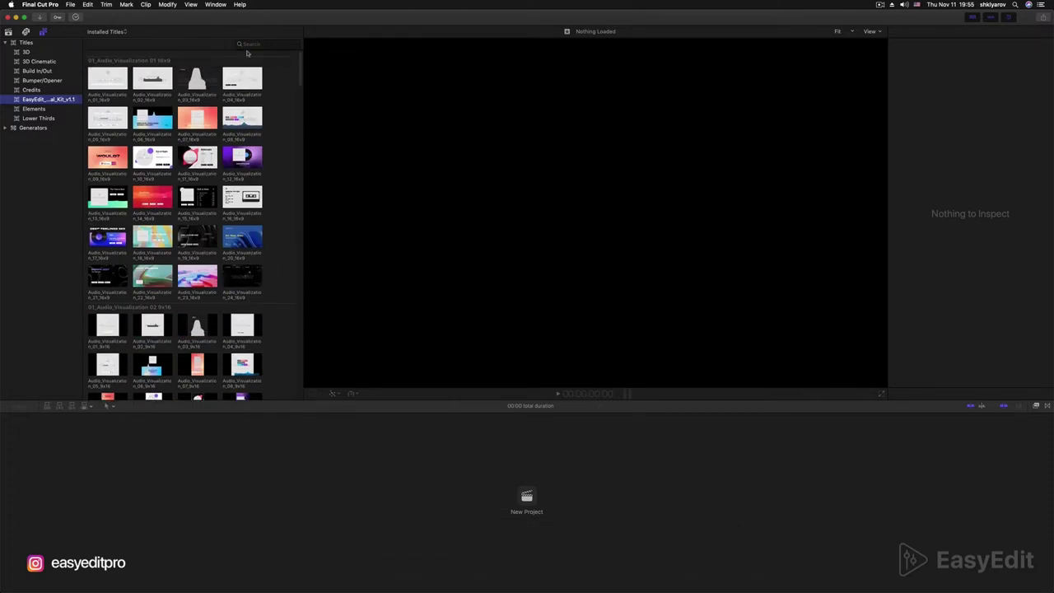
Create a new 1080p HD 30p project at 1920x1080.
{"action": "left_click", "coordinate": [70, 4]}
{"action": "mouse_move", "coordinate": [78, 15]}
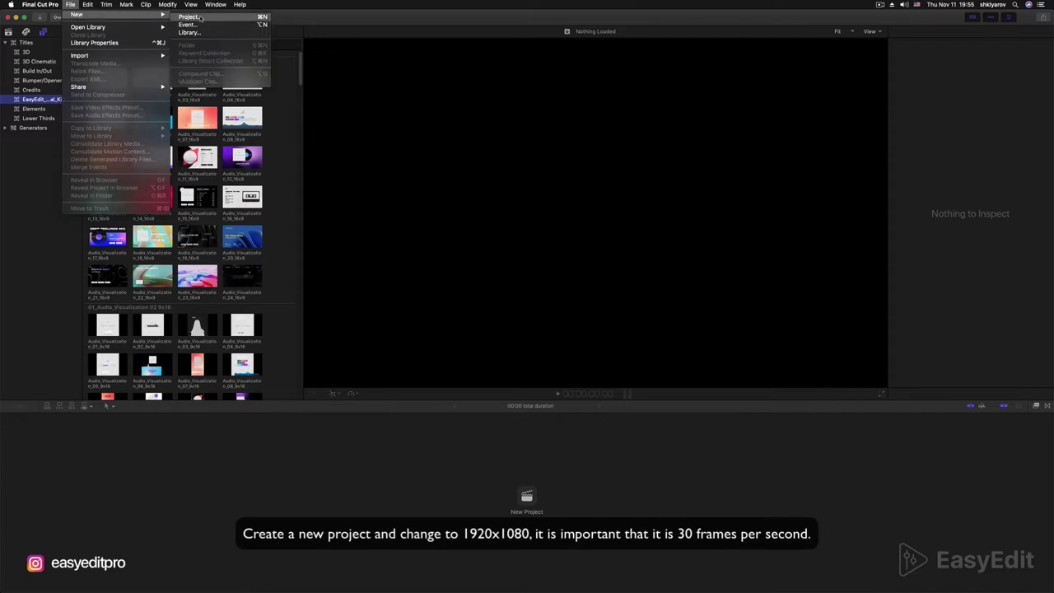
{"action": "left_click", "coordinate": [200, 18]}
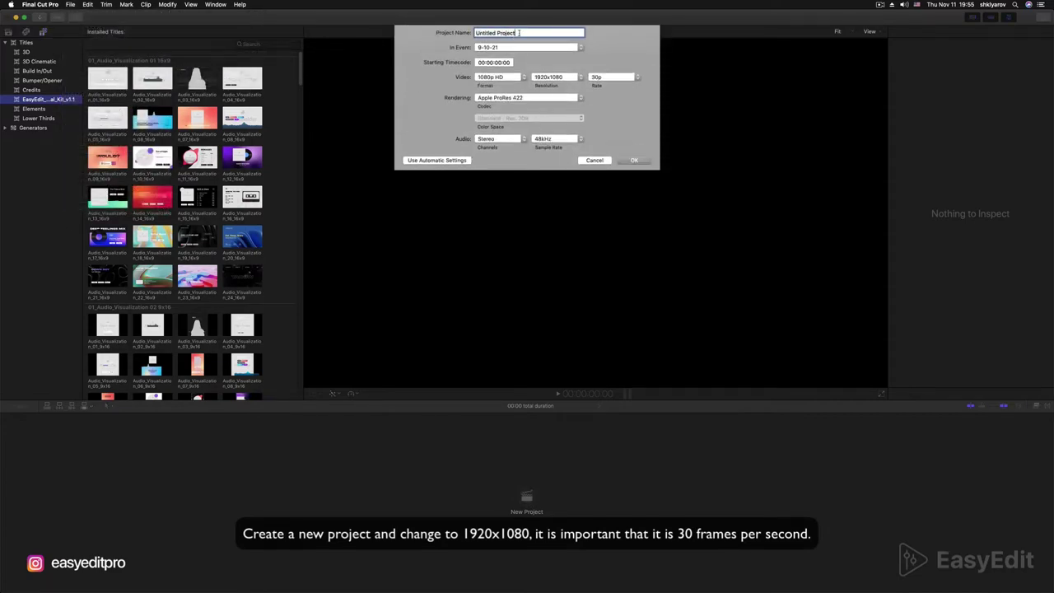
{"action": "type", "text": "1920x1080"}
{"action": "left_click", "coordinate": [636, 161]}
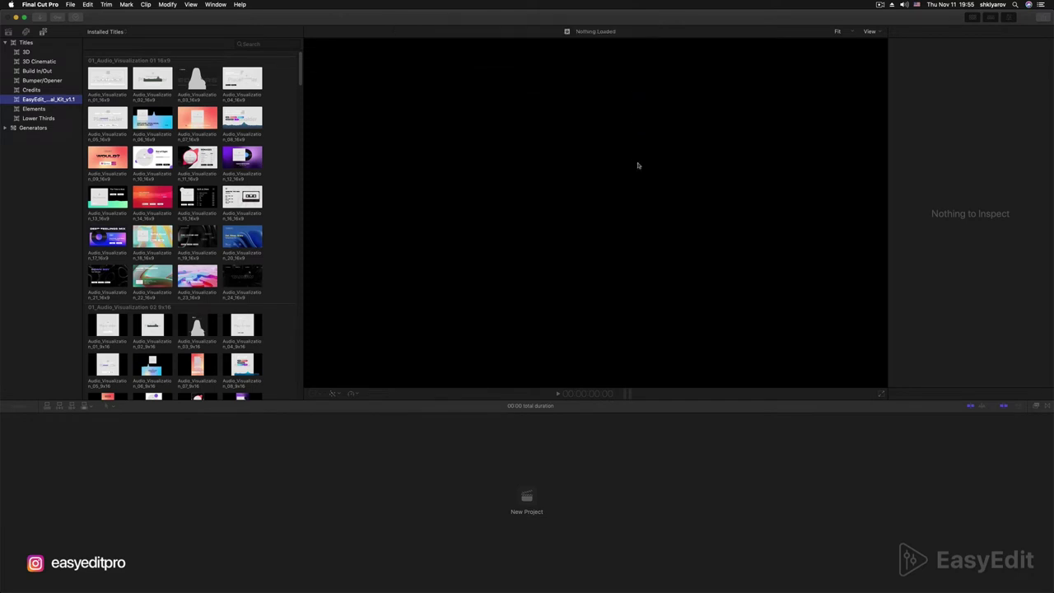
Add Audio_Visualization_02_16x9 to the timeline, play it, and set the viewer to 50%.
{"action": "key", "text": "alt+super+1"}
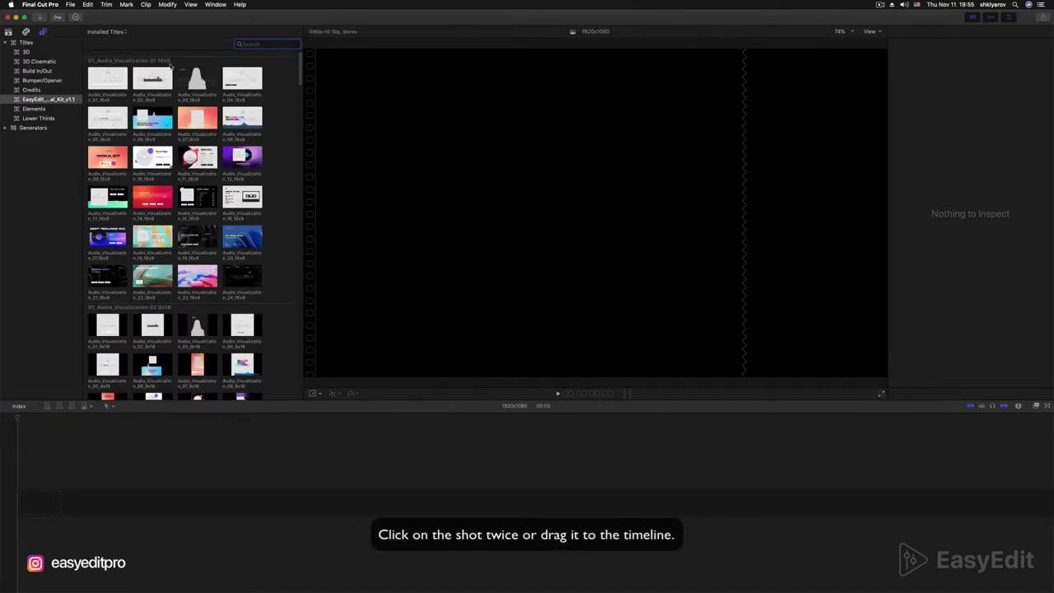
{"action": "double_click", "coordinate": [156, 79]}
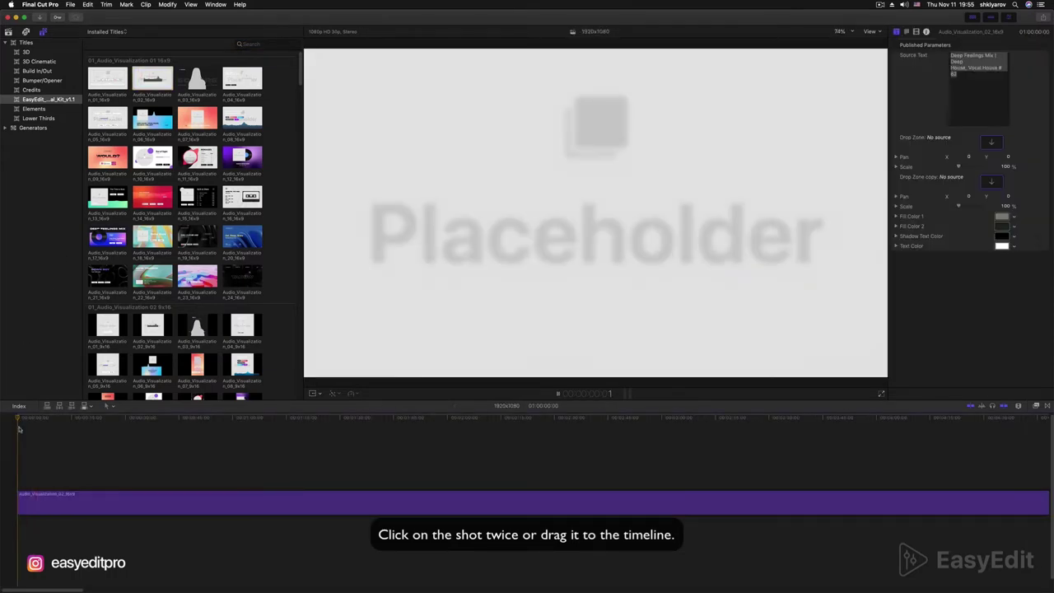
{"action": "key", "text": "space"}
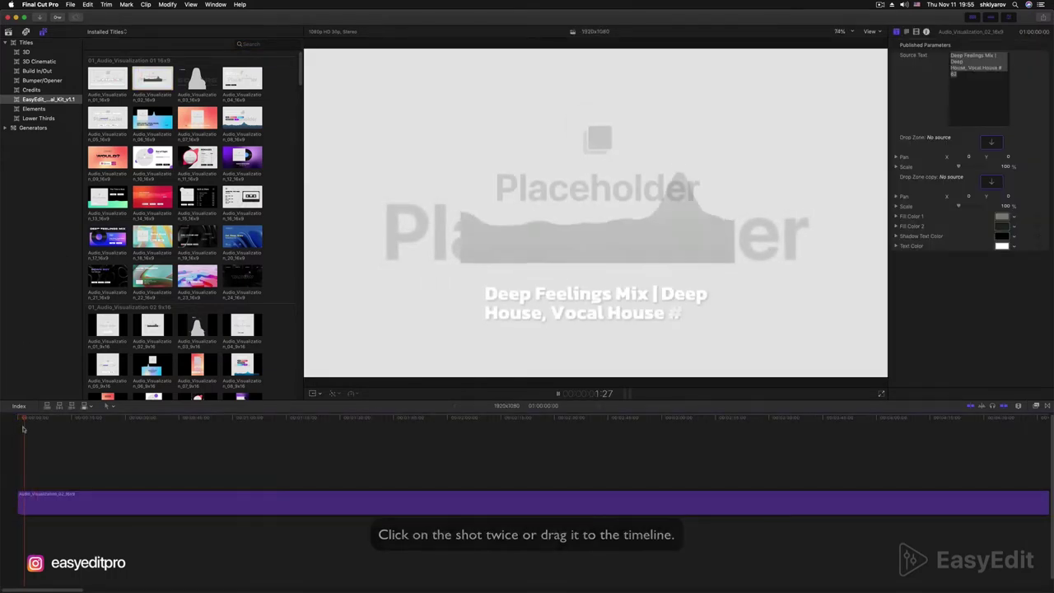
{"action": "left_click", "coordinate": [839, 32]}
{"action": "left_click", "coordinate": [848, 70]}
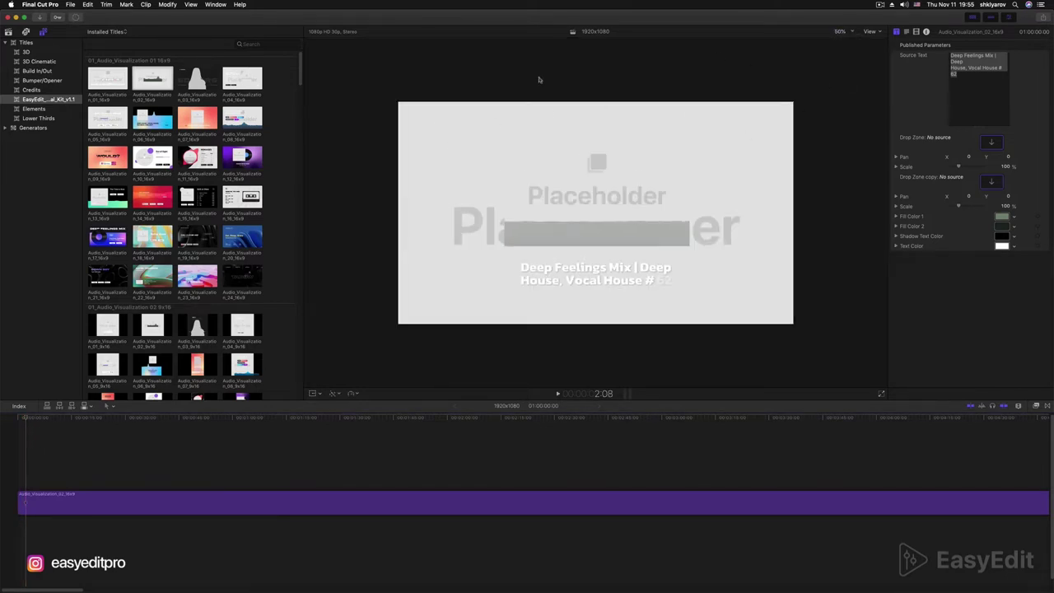
Create a new custom-format 1080x1920 project at 30p.
{"action": "left_click", "coordinate": [68, 5]}
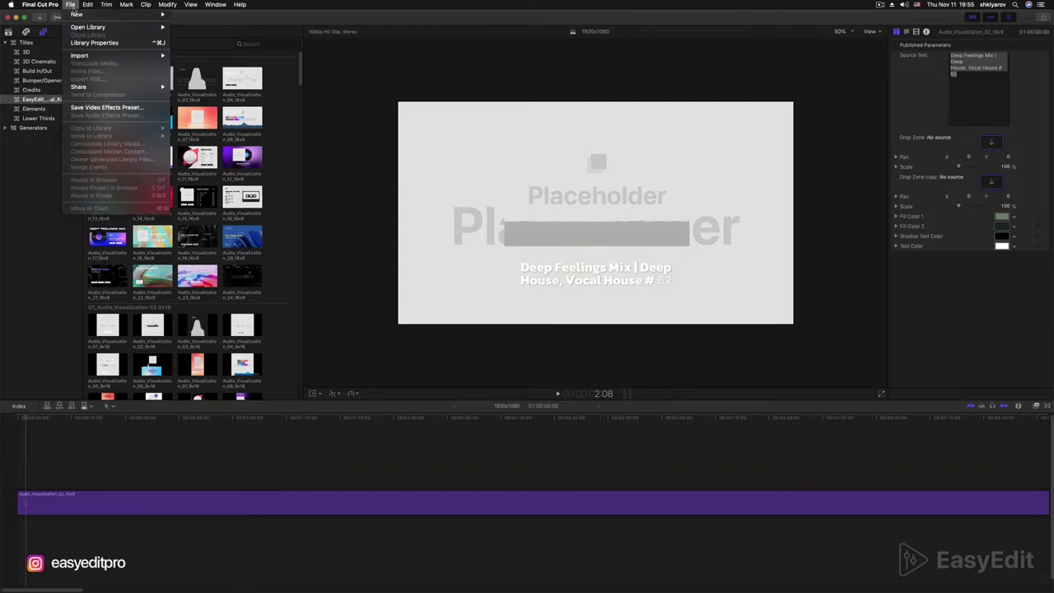
{"action": "mouse_move", "coordinate": [124, 16]}
{"action": "left_click", "coordinate": [199, 15]}
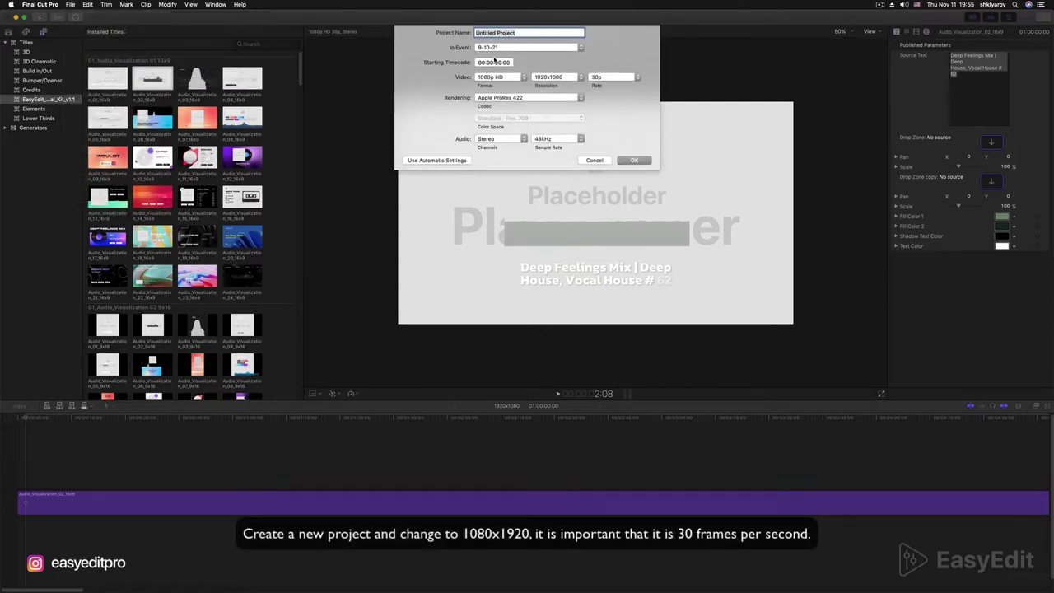
{"action": "left_click", "coordinate": [497, 77]}
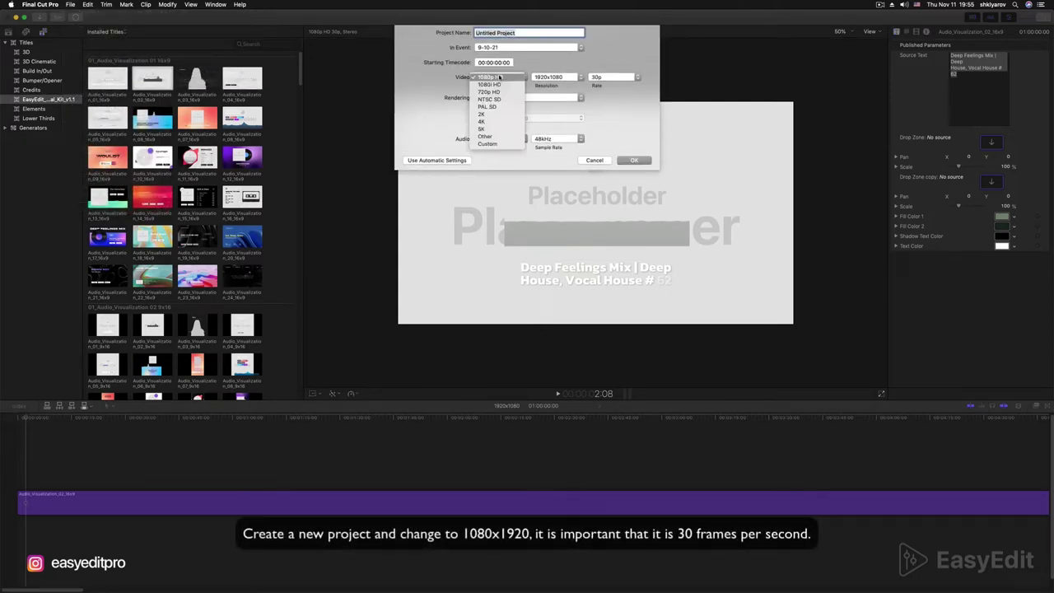
{"action": "left_click", "coordinate": [486, 144]}
{"action": "double_click", "coordinate": [541, 77]}
{"action": "type", "text": "1080"}
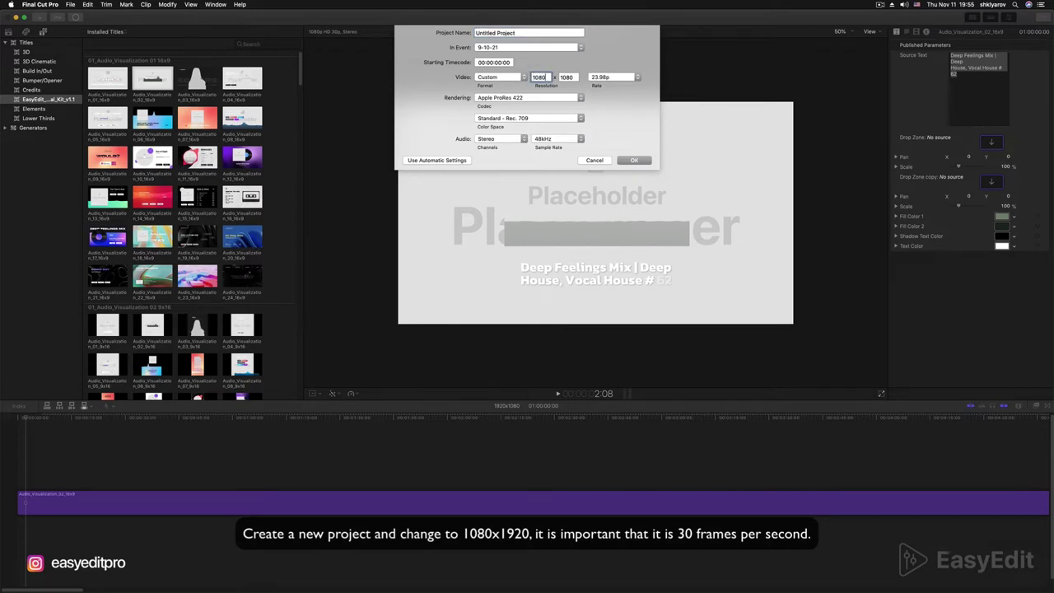
{"action": "key", "text": "Tab"}
{"action": "type", "text": "1920"}
{"action": "left_click", "coordinate": [614, 77]}
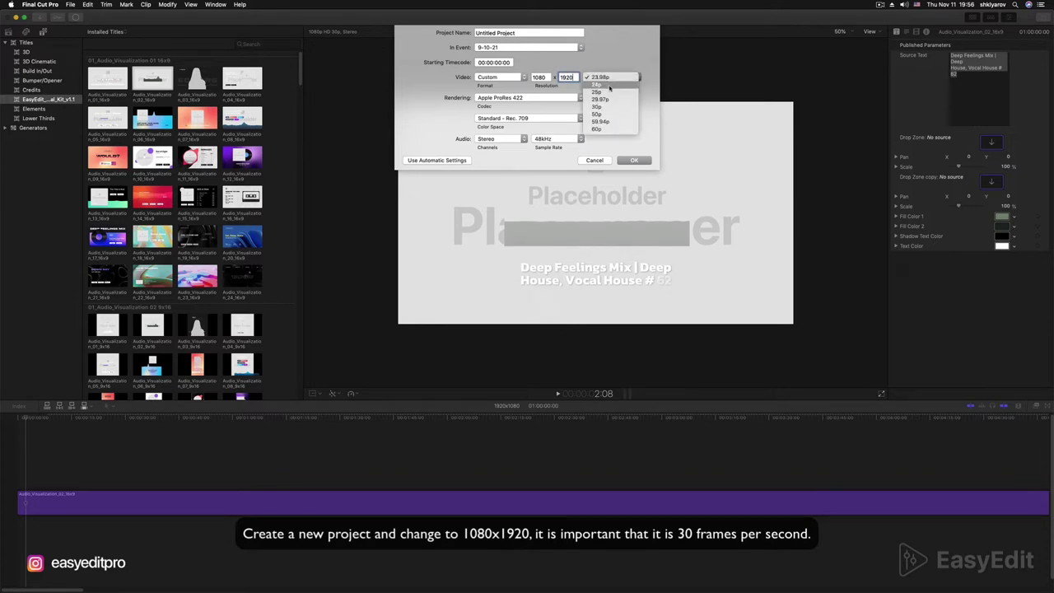
{"action": "left_click", "coordinate": [617, 107]}
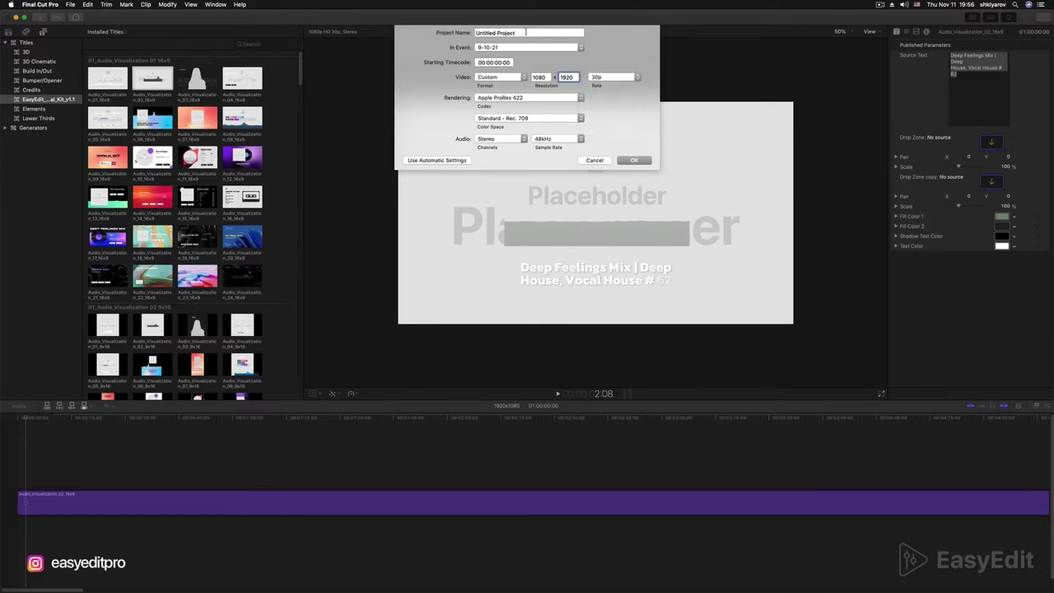
{"action": "key", "text": "Tab"}
{"action": "type", "text": "1080"}
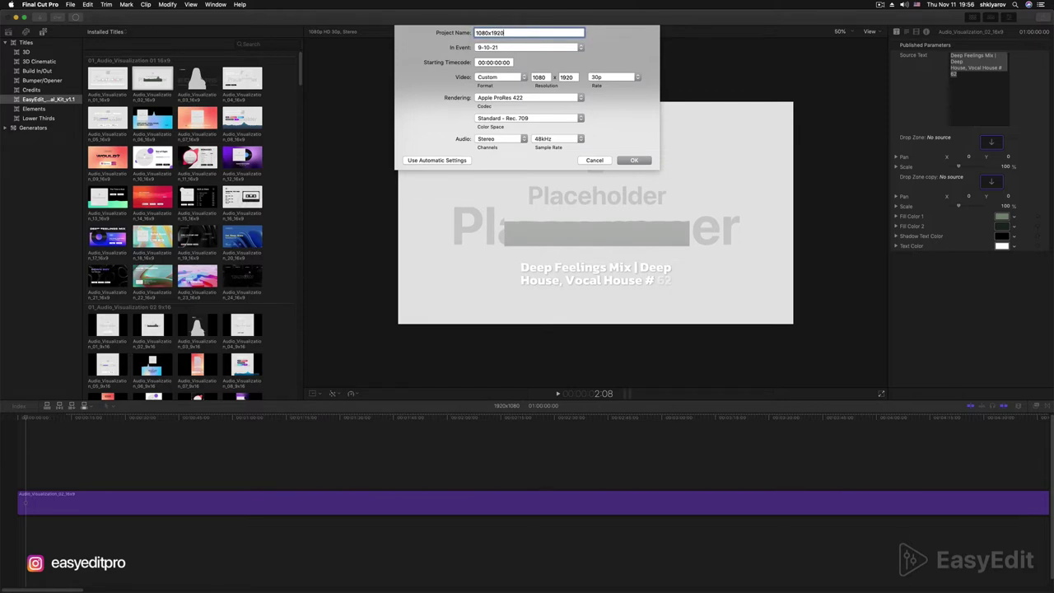
{"action": "left_click", "coordinate": [634, 160]}
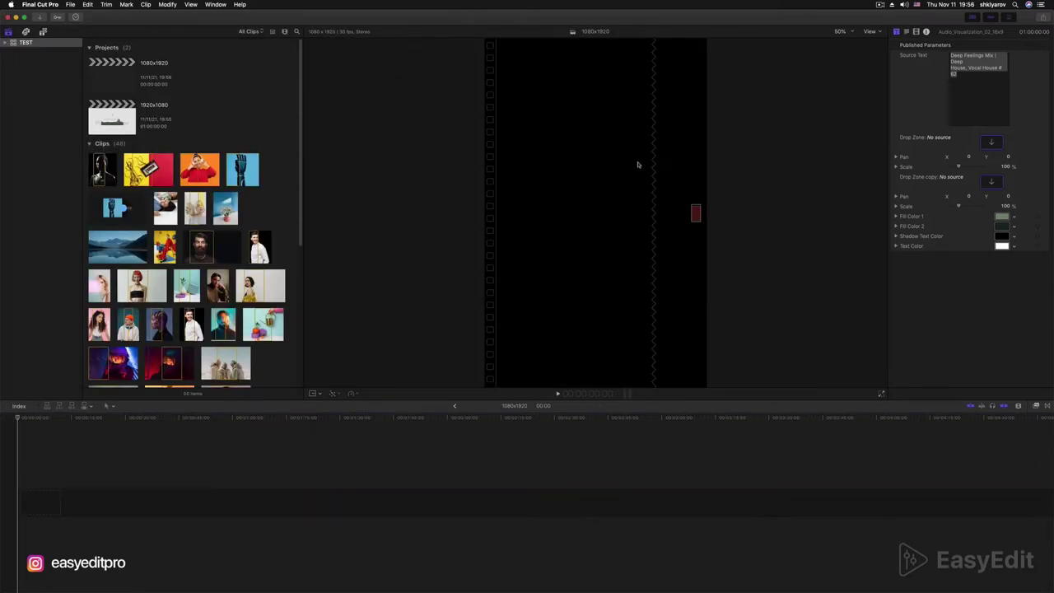
Fit the viewer and add Audio_Visualization_02_9x16 to the timeline.
{"action": "left_click", "coordinate": [838, 37]}
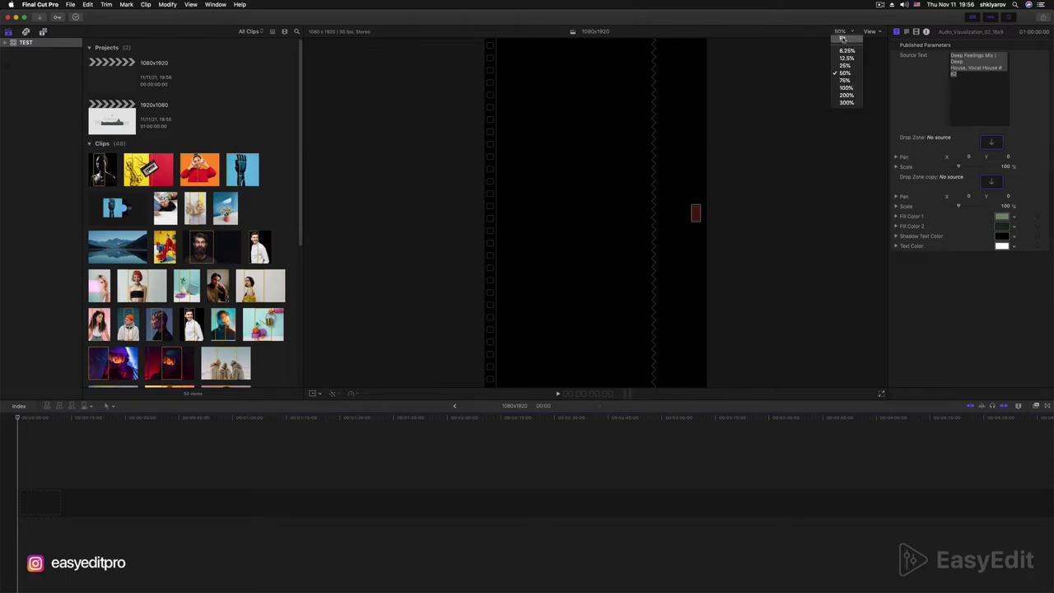
{"action": "left_click", "coordinate": [844, 43]}
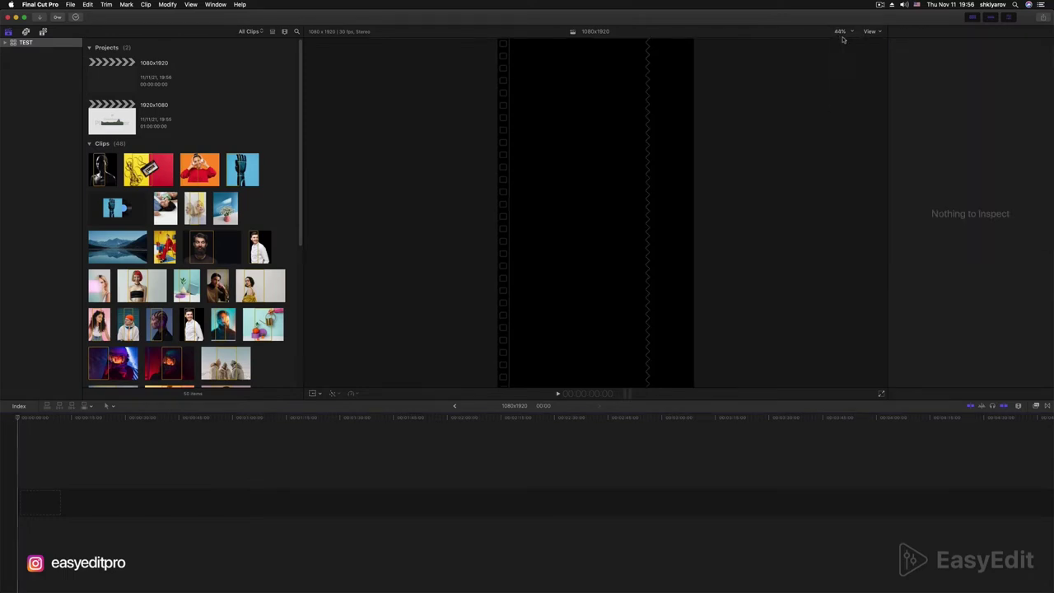
{"action": "left_click", "coordinate": [42, 32]}
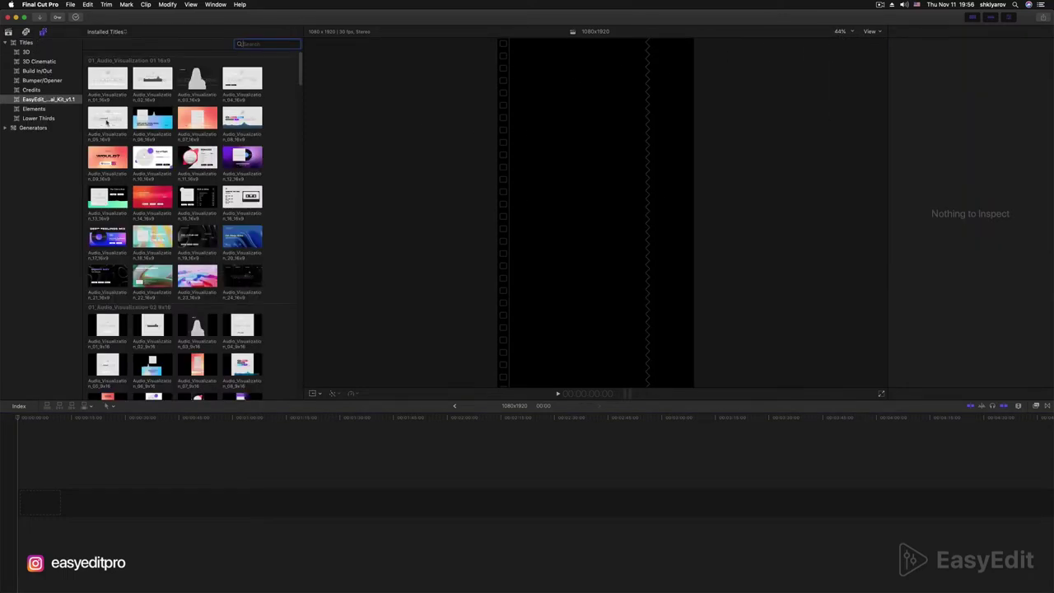
{"action": "left_click_drag", "start_coordinate": [305, 65], "coordinate": [301, 87]}
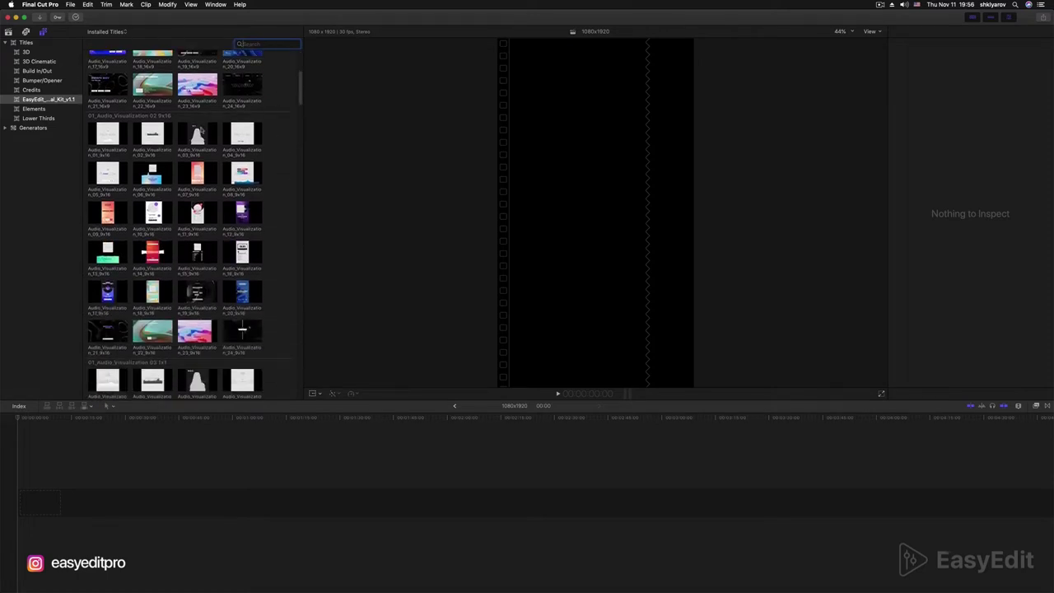
{"action": "left_click", "coordinate": [148, 134]}
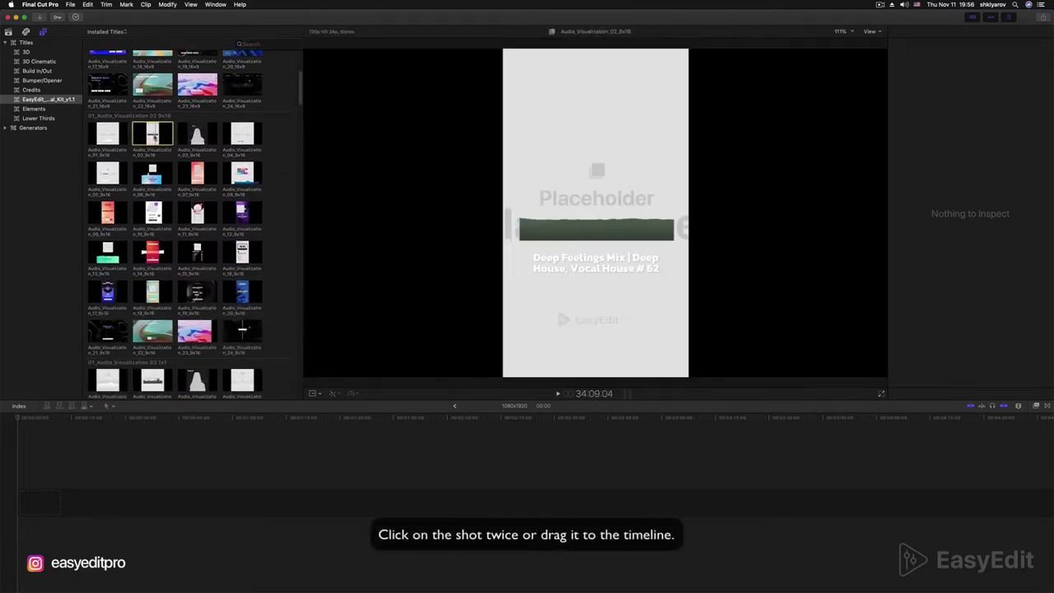
{"action": "double_click", "coordinate": [146, 133]}
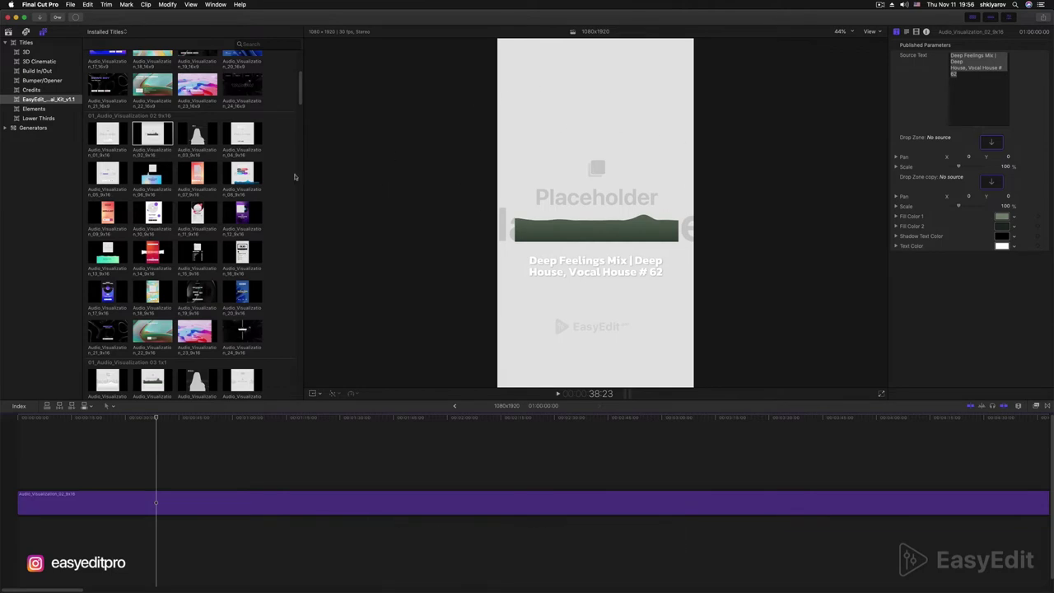
Create a custom 1080x1080, 30p project named 1080x1080.
{"action": "left_click", "coordinate": [71, 4]}
{"action": "mouse_move", "coordinate": [82, 16]}
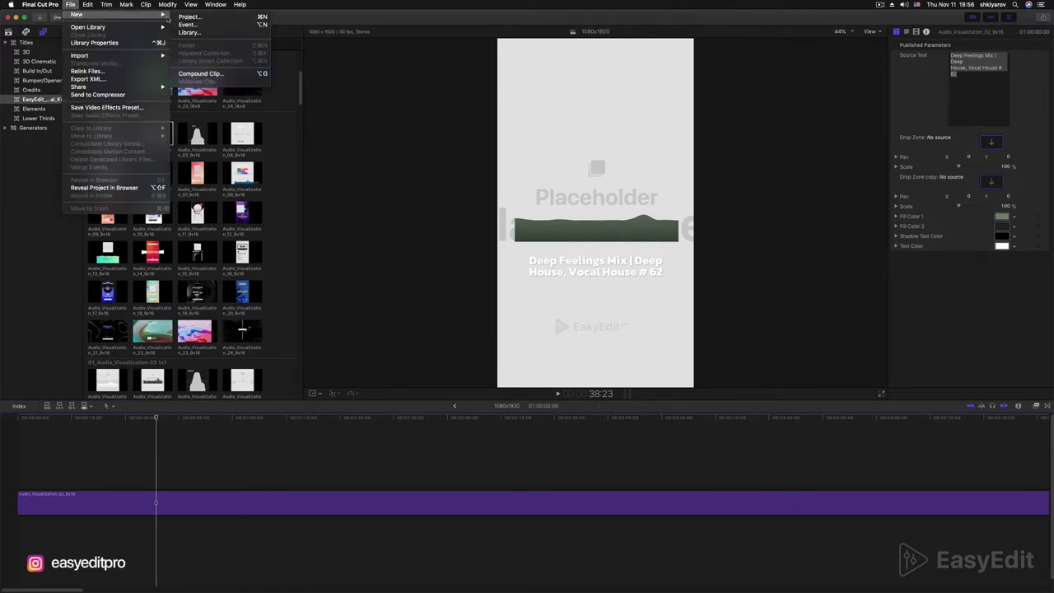
{"action": "left_click", "coordinate": [193, 18]}
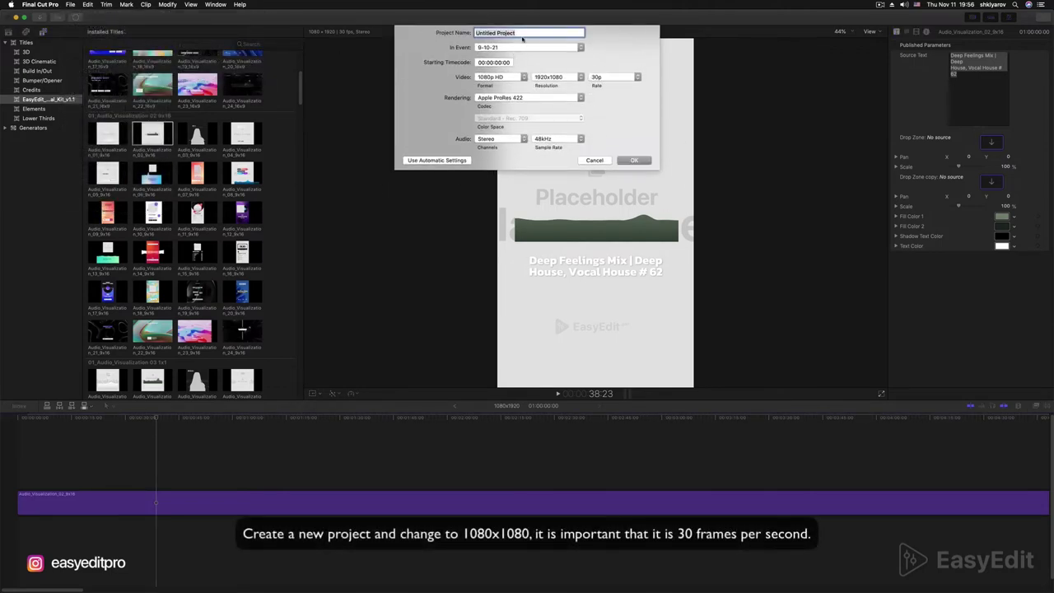
{"action": "left_click", "coordinate": [545, 77]}
{"action": "left_click", "coordinate": [546, 77]}
{"action": "left_click", "coordinate": [500, 77]}
{"action": "left_click", "coordinate": [494, 146]}
{"action": "left_click", "coordinate": [540, 76]}
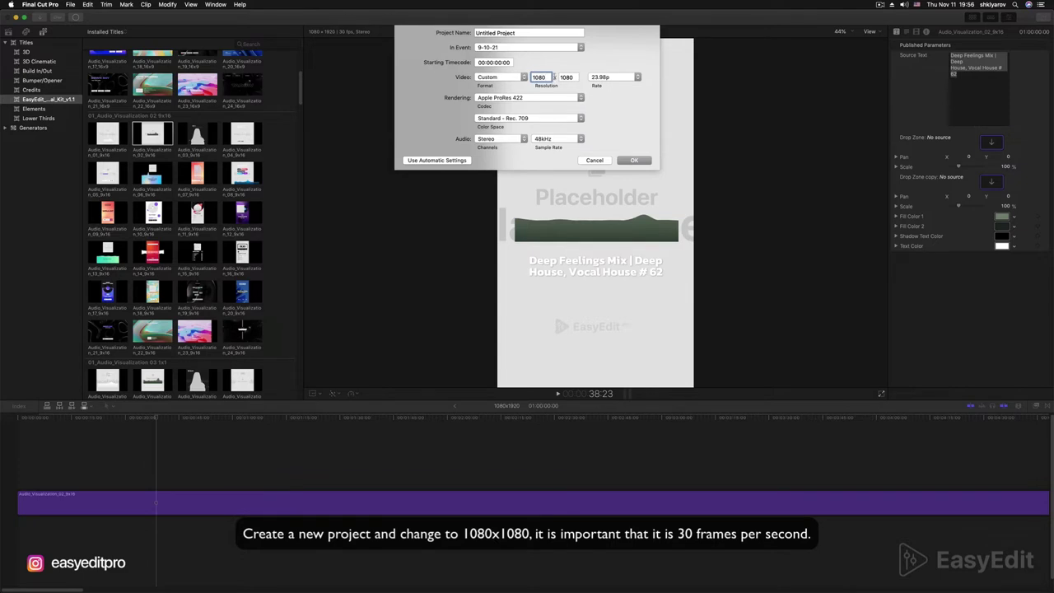
{"action": "left_click", "coordinate": [623, 77]}
{"action": "left_click", "coordinate": [508, 33]}
{"action": "triple_click", "coordinate": [509, 33]}
{"action": "type", "text": "1080x1080"}
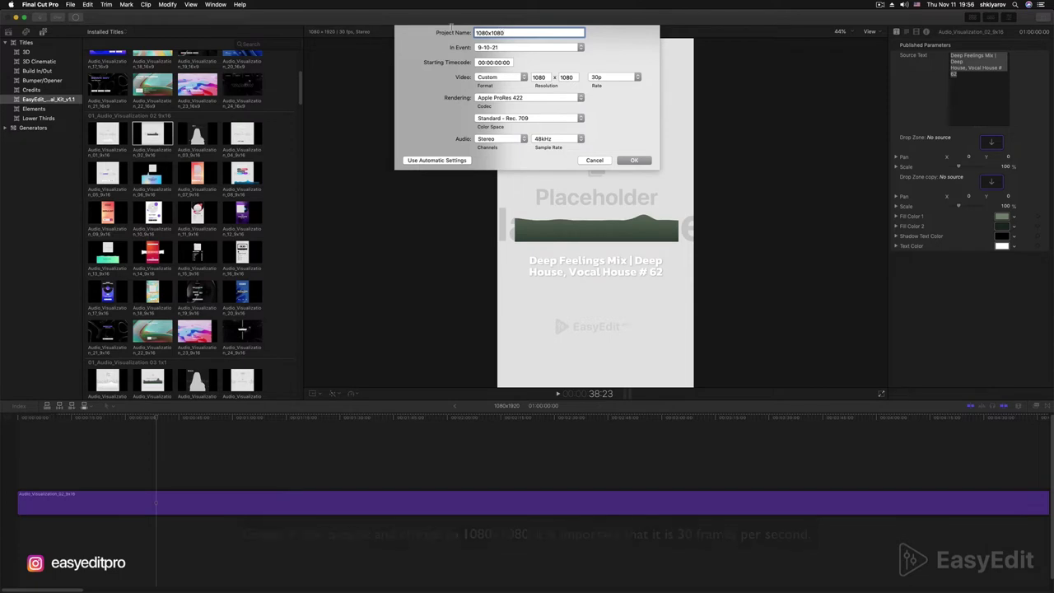
{"action": "left_click", "coordinate": [634, 160]}
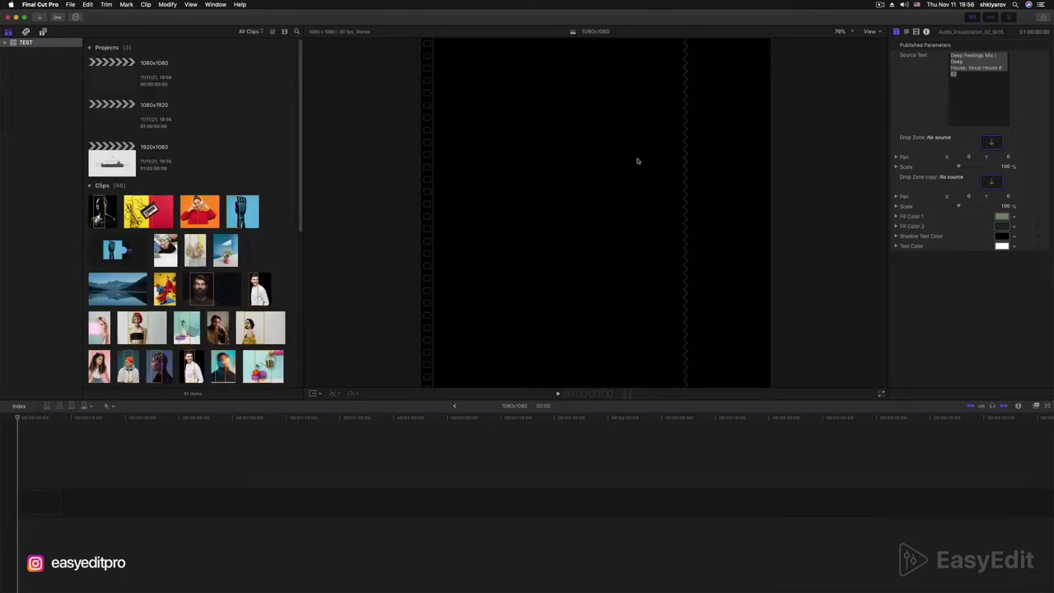
Add Audio_Visualization_02_1x1 to the timeline and move the playhead to the start.
{"action": "left_click", "coordinate": [44, 33]}
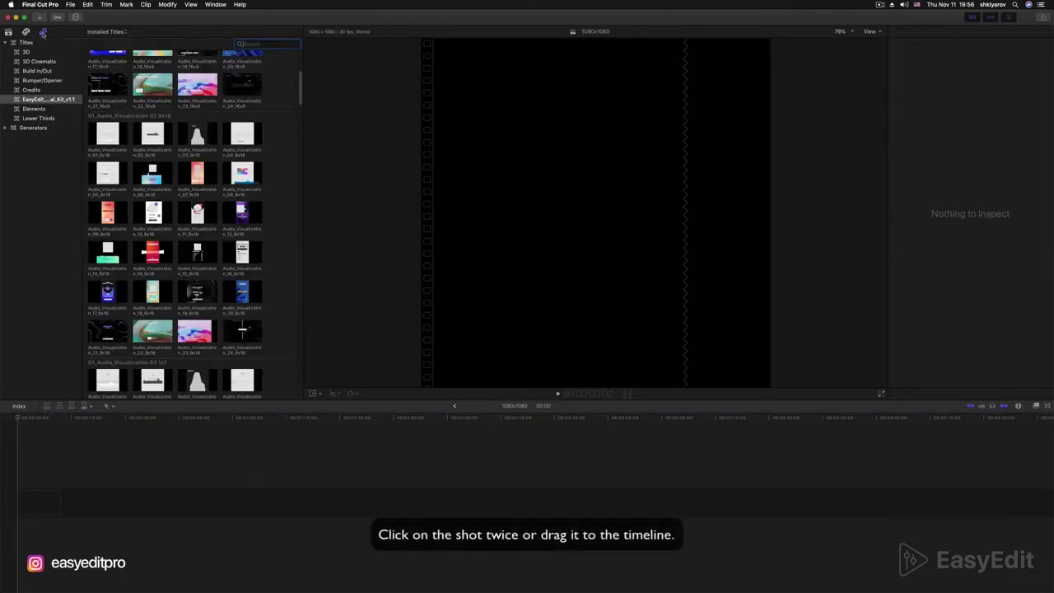
{"action": "left_click_drag", "start_coordinate": [298, 99], "coordinate": [299, 125]}
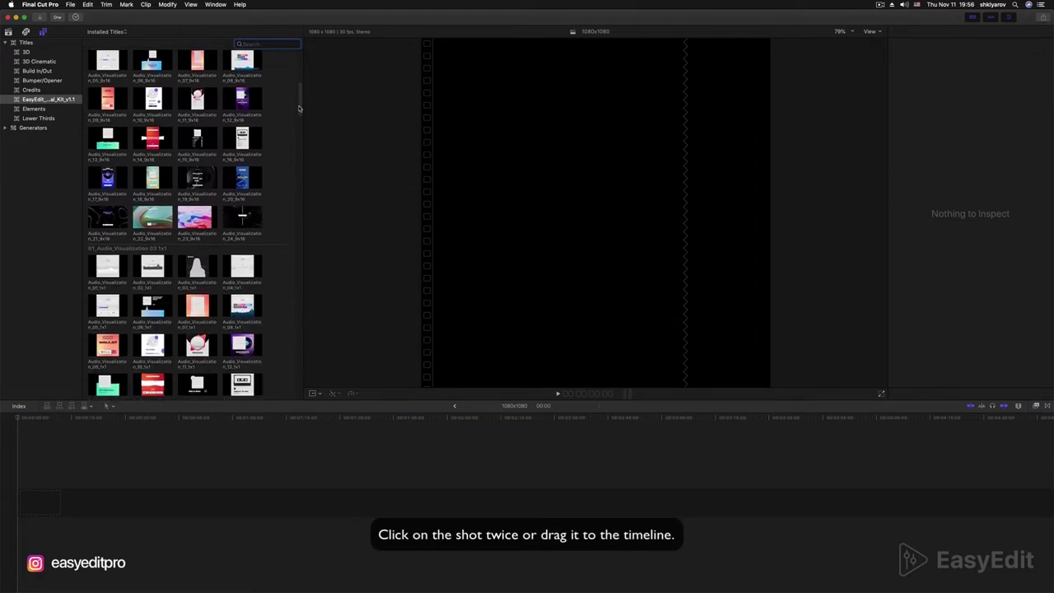
{"action": "double_click", "coordinate": [153, 95]}
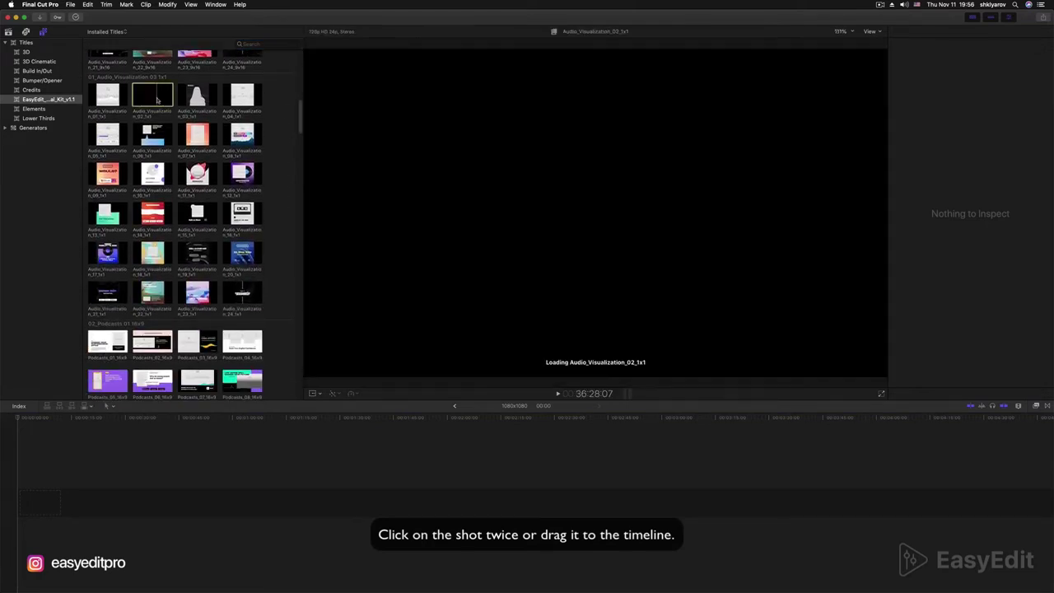
{"action": "left_click", "coordinate": [60, 425]}
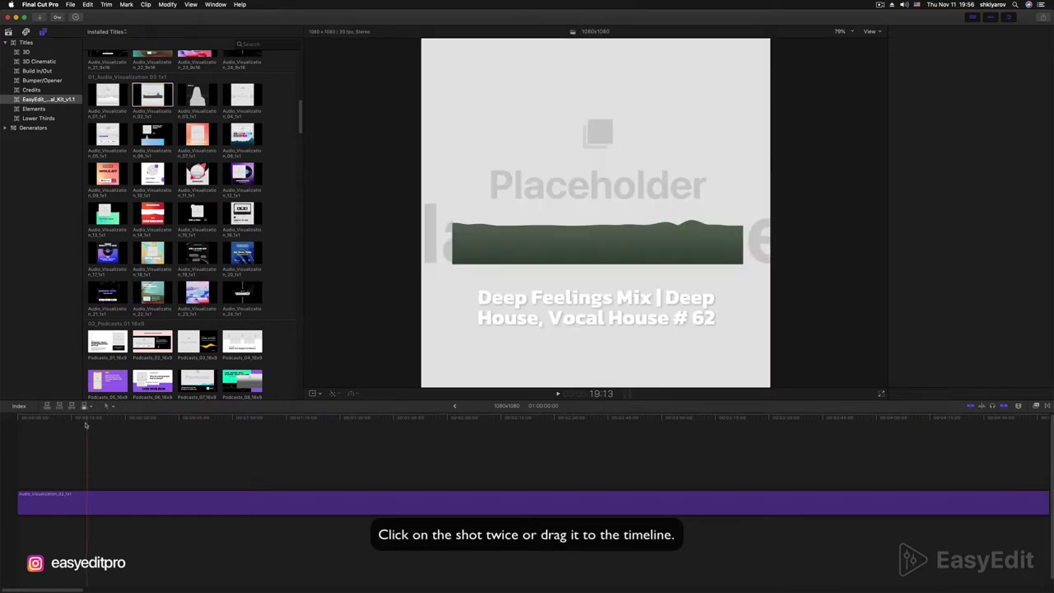
{"action": "left_click_drag", "start_coordinate": [60, 425], "coordinate": [4, 422]}
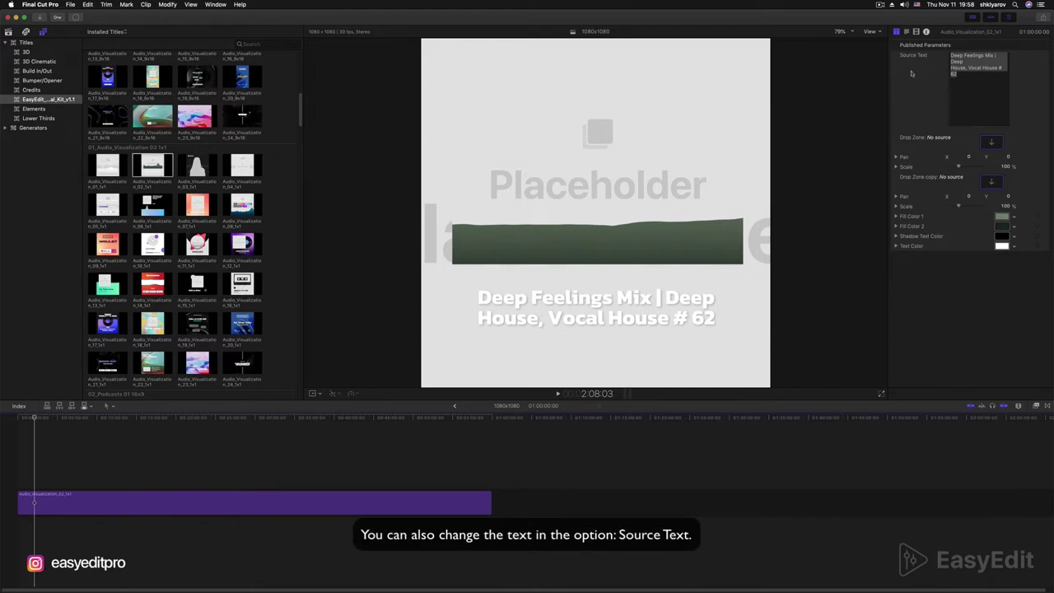
Replace the Deep Feelings Mix source text with 'YOUR TEXT HERE'.
{"action": "double_click", "coordinate": [577, 301]}
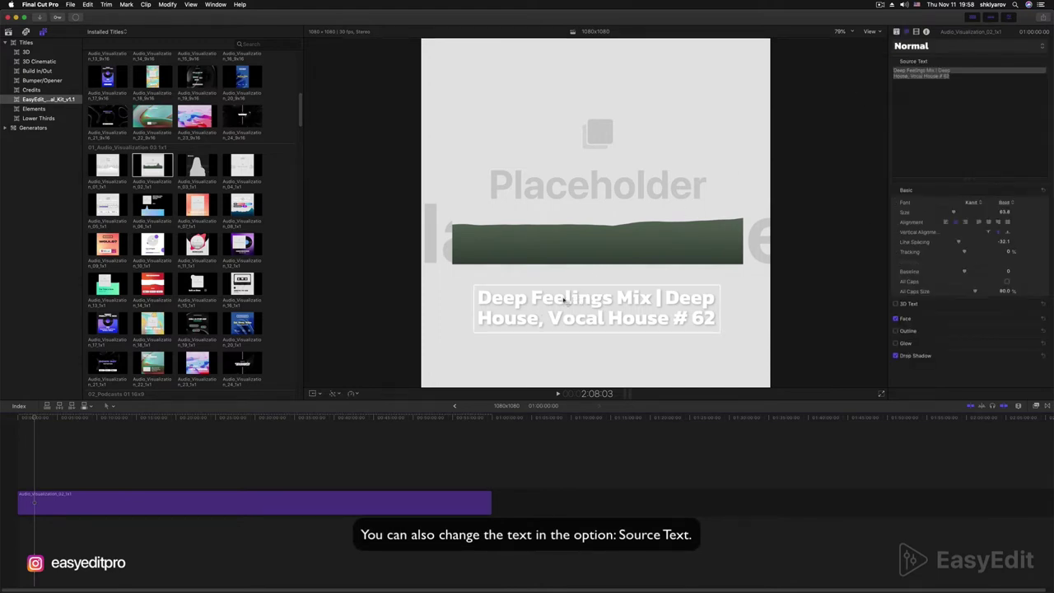
{"action": "triple_click", "coordinate": [968, 88]}
{"action": "type", "text": "YOU"}
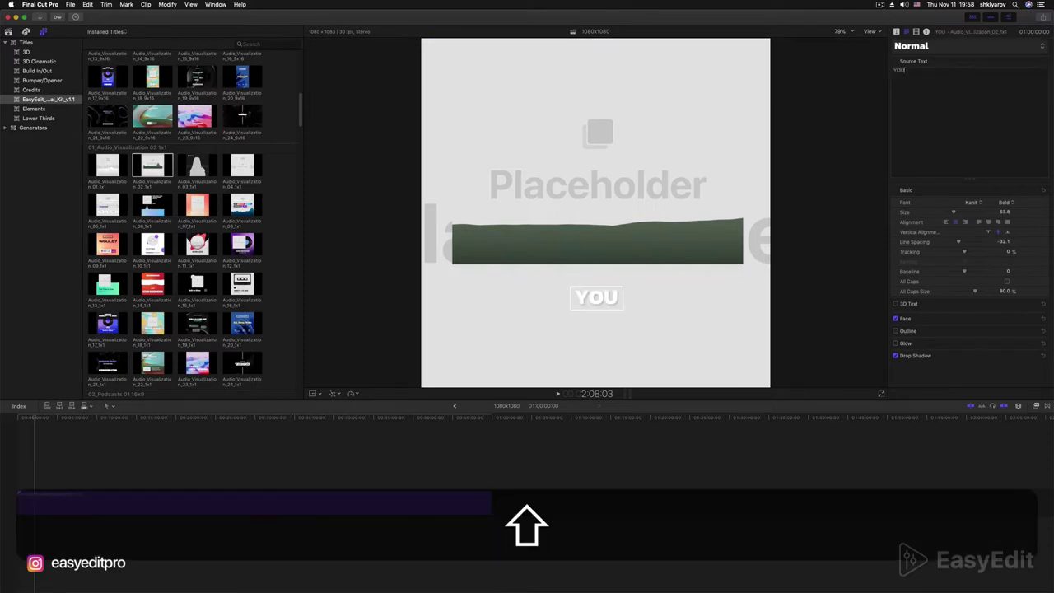
{"action": "type", "text": "R H"}
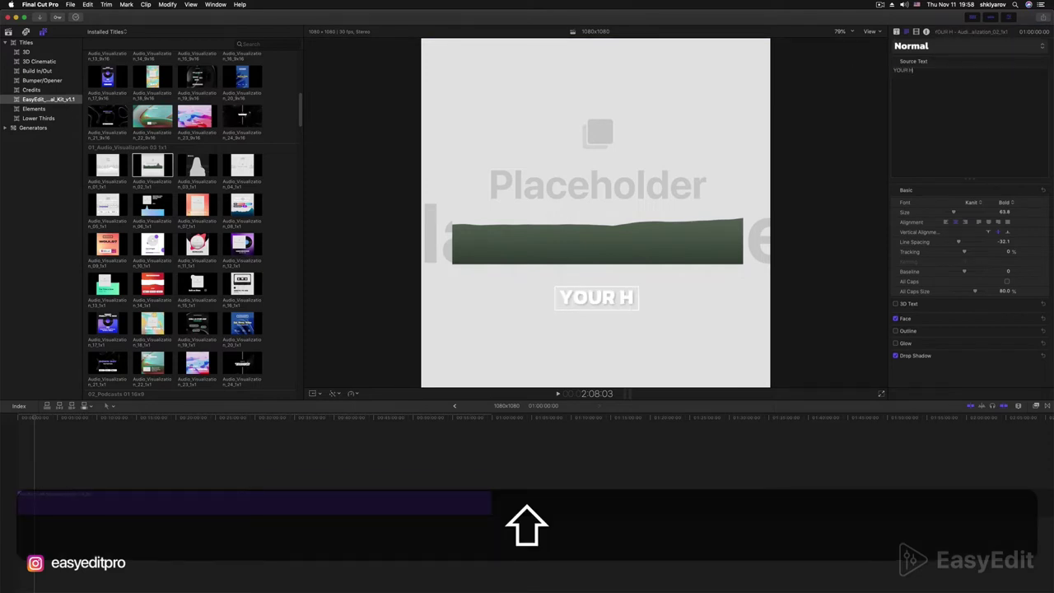
{"action": "key", "text": "BackSpace"}
{"action": "type", "text": "TEXT H"}
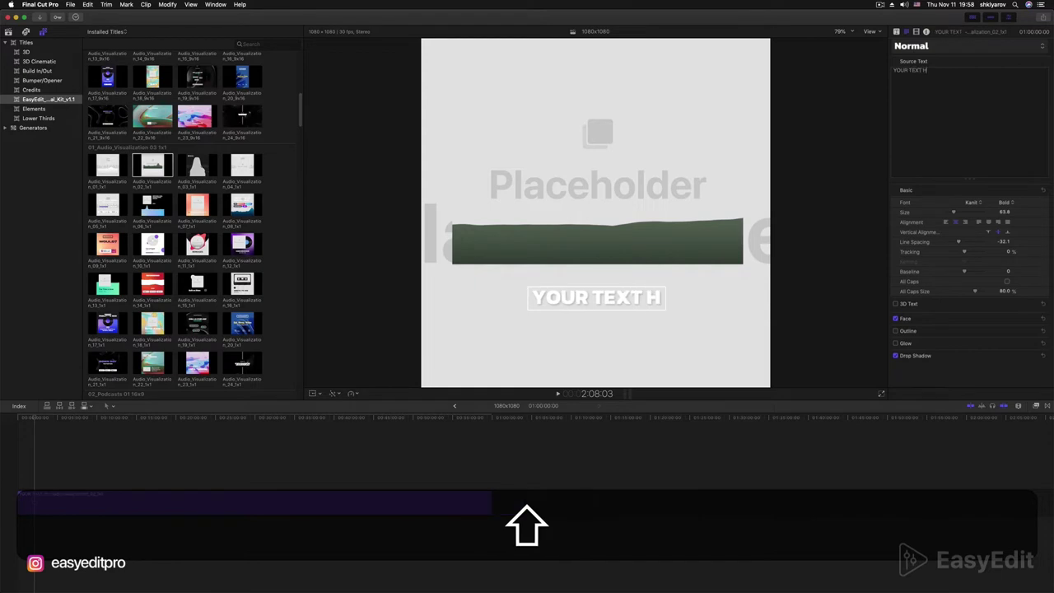
{"action": "type", "text": "ERE"}
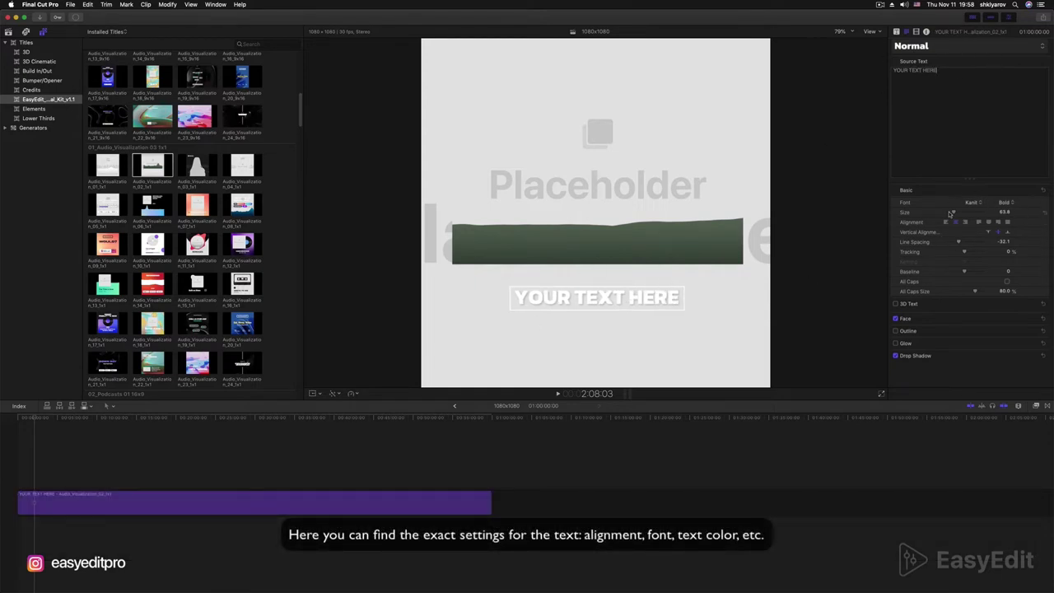
Keep the Kanit font, set its weight to Regular, and expand the Face settings.
{"action": "left_click", "coordinate": [971, 203]}
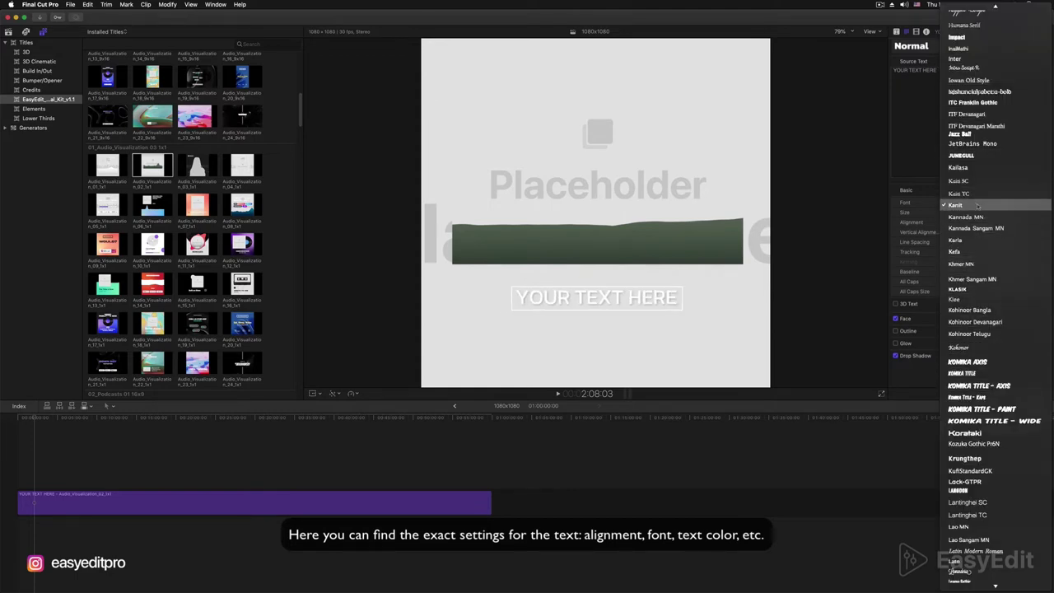
{"action": "left_click", "coordinate": [1000, 204]}
{"action": "left_click", "coordinate": [1006, 204]}
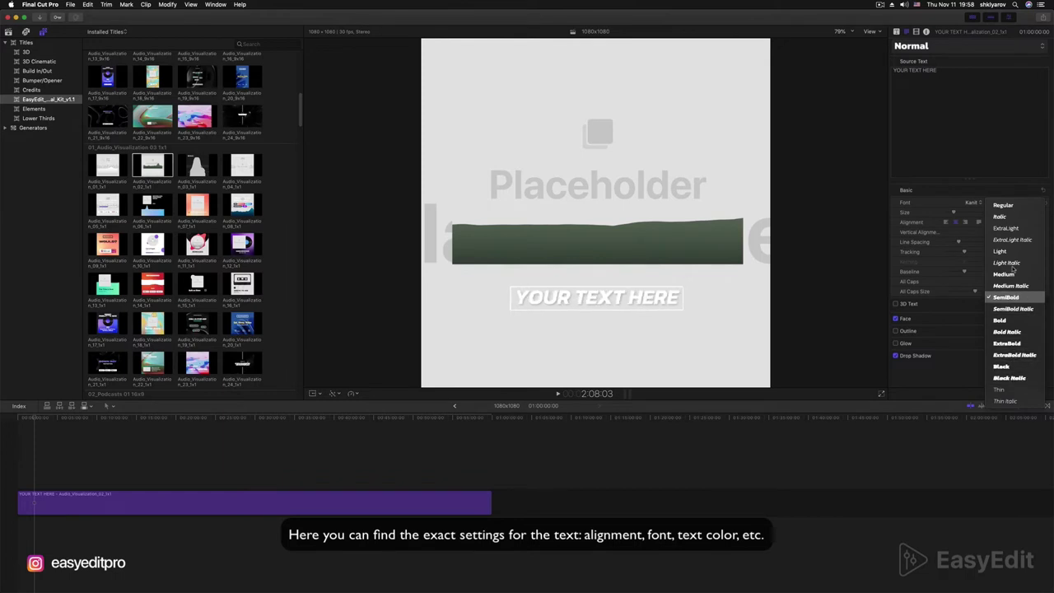
{"action": "left_click", "coordinate": [1015, 206]}
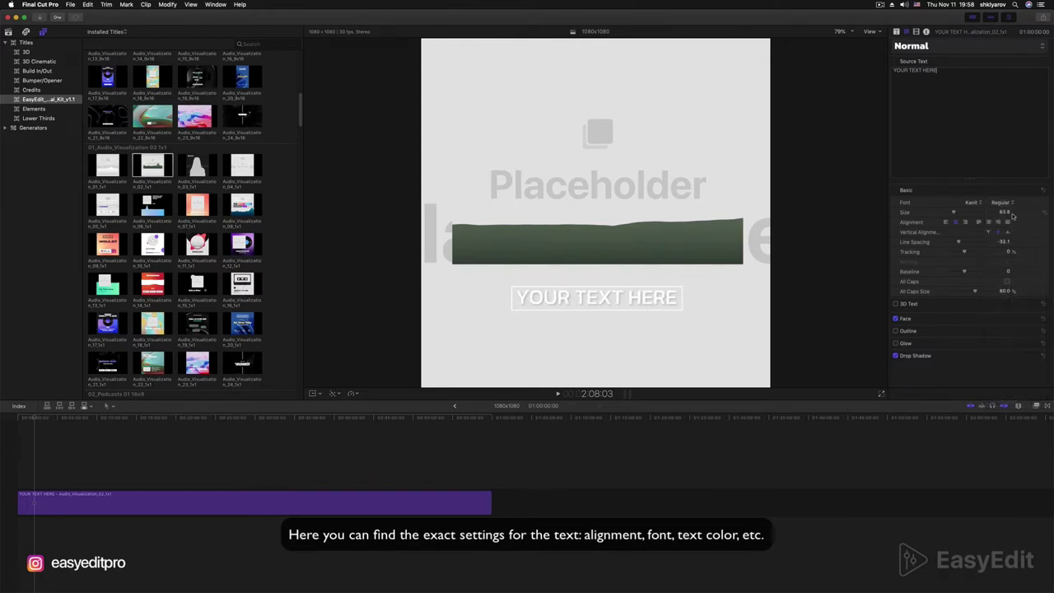
{"action": "left_click", "coordinate": [1033, 318]}
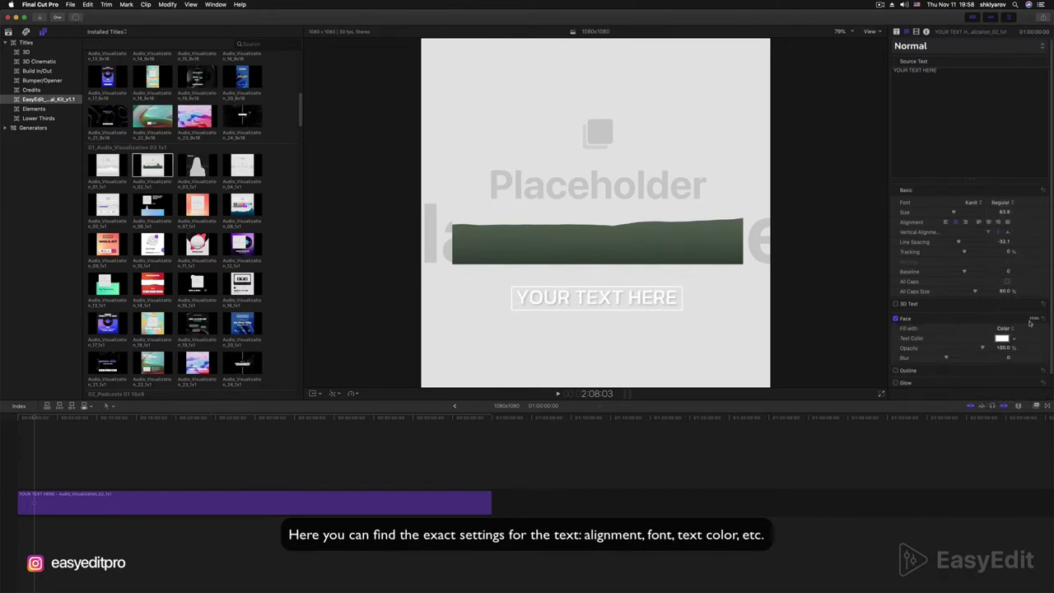
{"action": "scroll", "coordinate": [1029, 323], "scroll_direction": "down", "scroll_amount": 1}
Change the title's drop shadow colour from black to light blue.
{"action": "left_click", "coordinate": [1029, 382]}
{"action": "scroll", "coordinate": [989, 356], "scroll_direction": "down", "scroll_amount": 3}
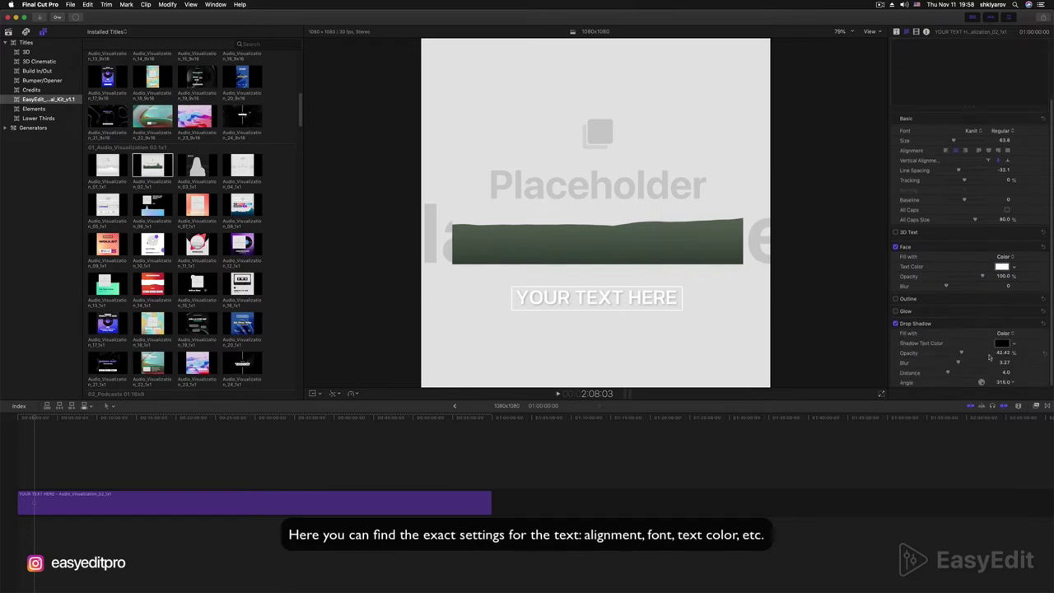
{"action": "left_click", "coordinate": [1001, 343]}
{"action": "left_click_drag", "start_coordinate": [786, 266], "coordinate": [759, 290]}
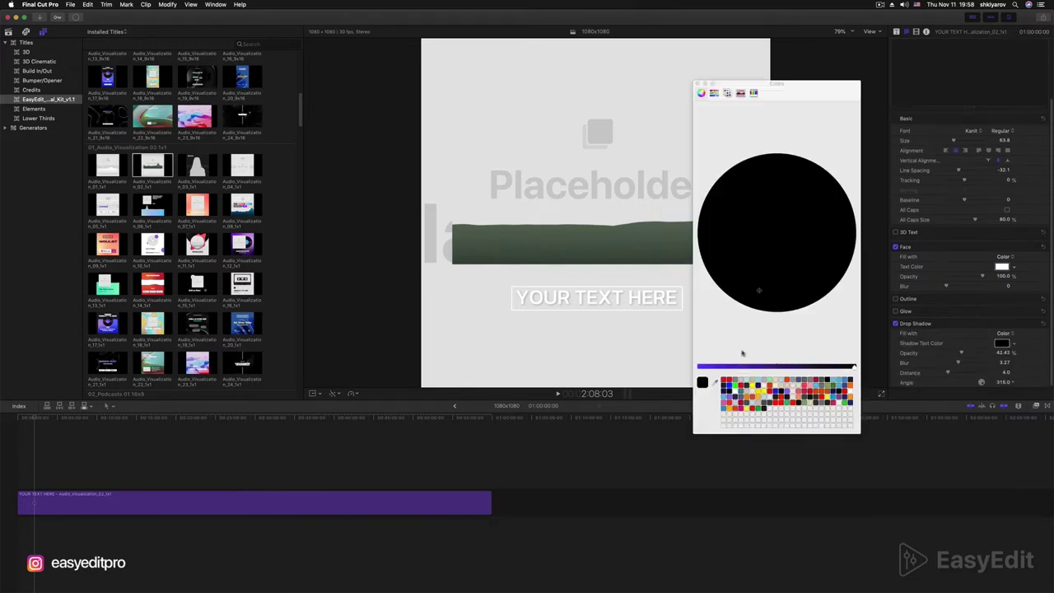
{"action": "left_click_drag", "start_coordinate": [715, 369], "coordinate": [698, 367]}
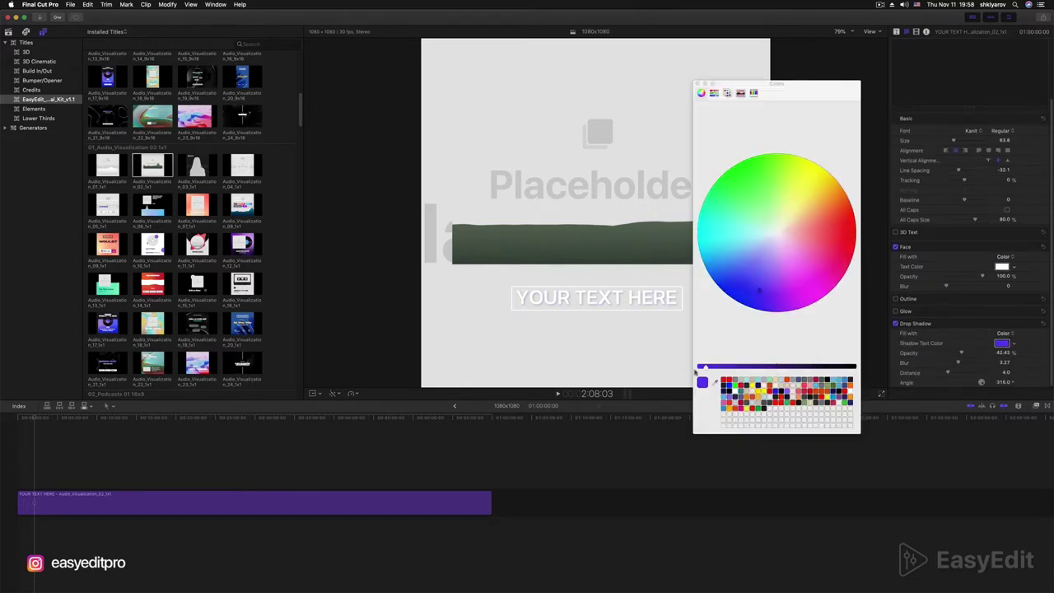
{"action": "left_click", "coordinate": [841, 383]}
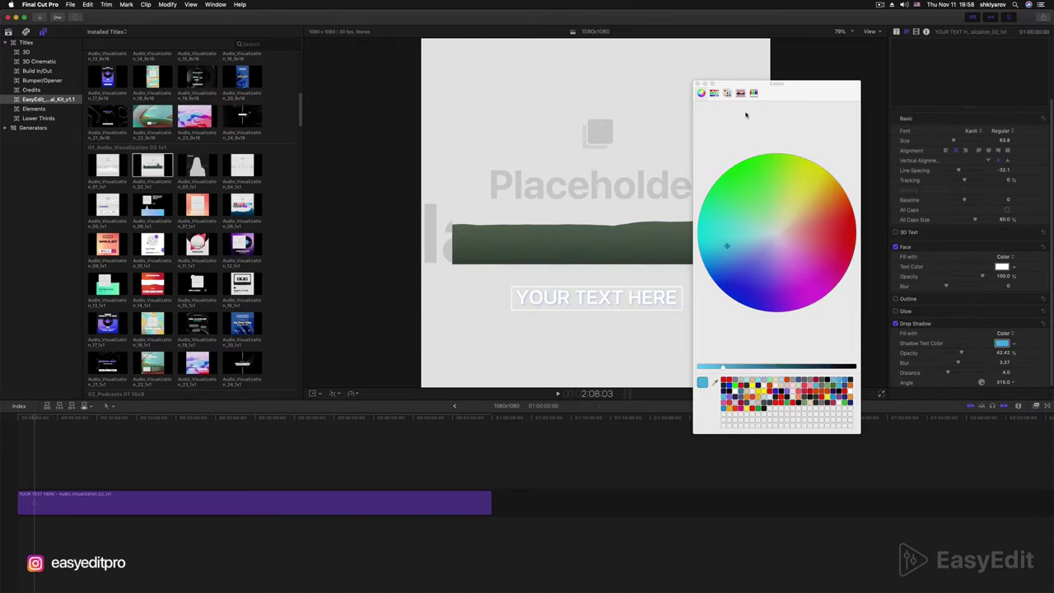
{"action": "left_click", "coordinate": [697, 85]}
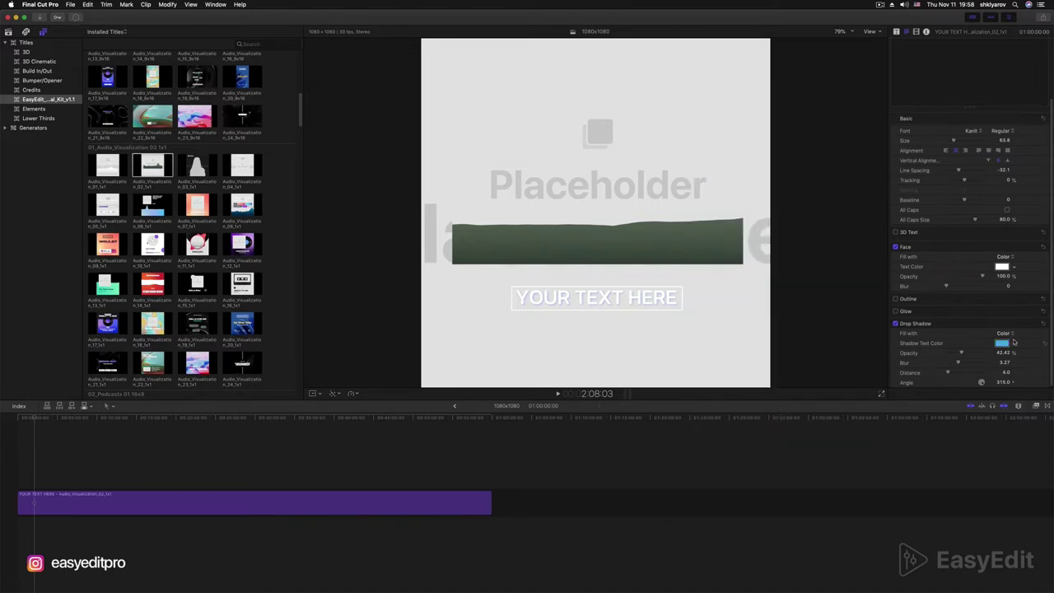
Set the wave's first fill colour to teal and try several shades for the second fill.
{"action": "left_click", "coordinate": [897, 32]}
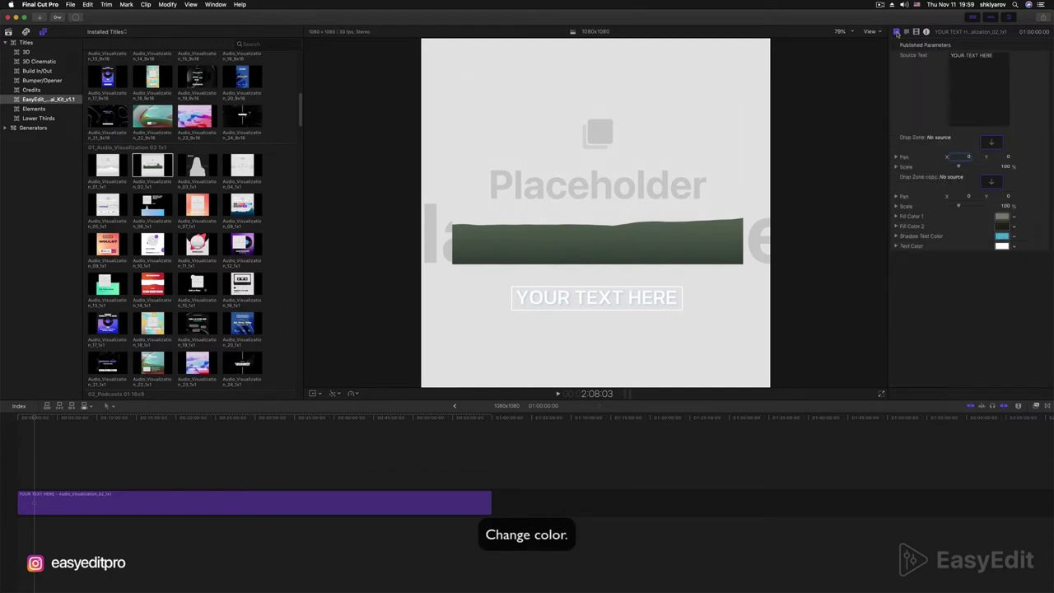
{"action": "left_click", "coordinate": [1001, 216]}
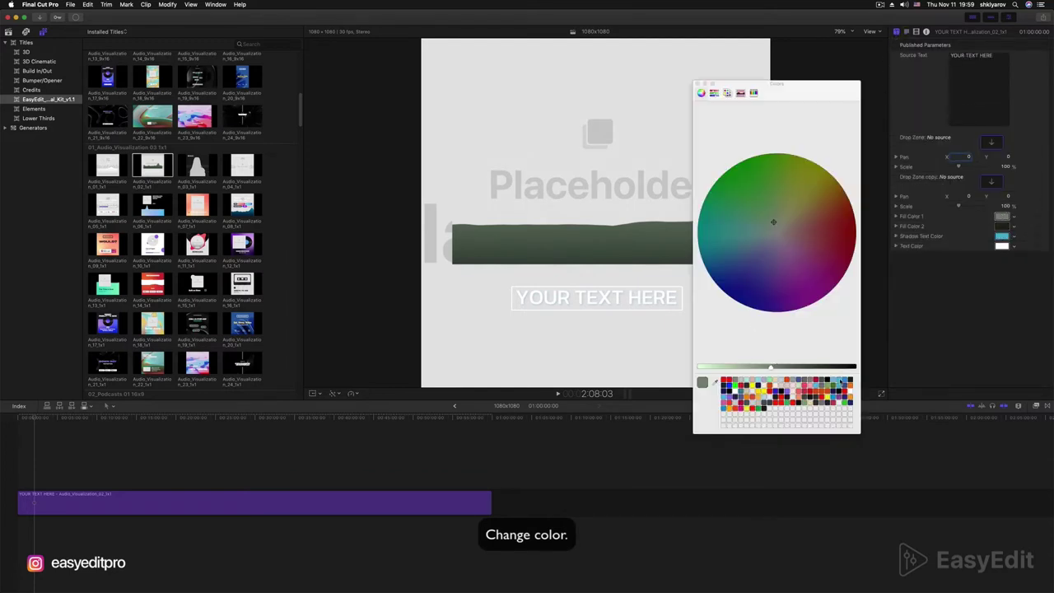
{"action": "left_click", "coordinate": [726, 246]}
{"action": "left_click", "coordinate": [1001, 226]}
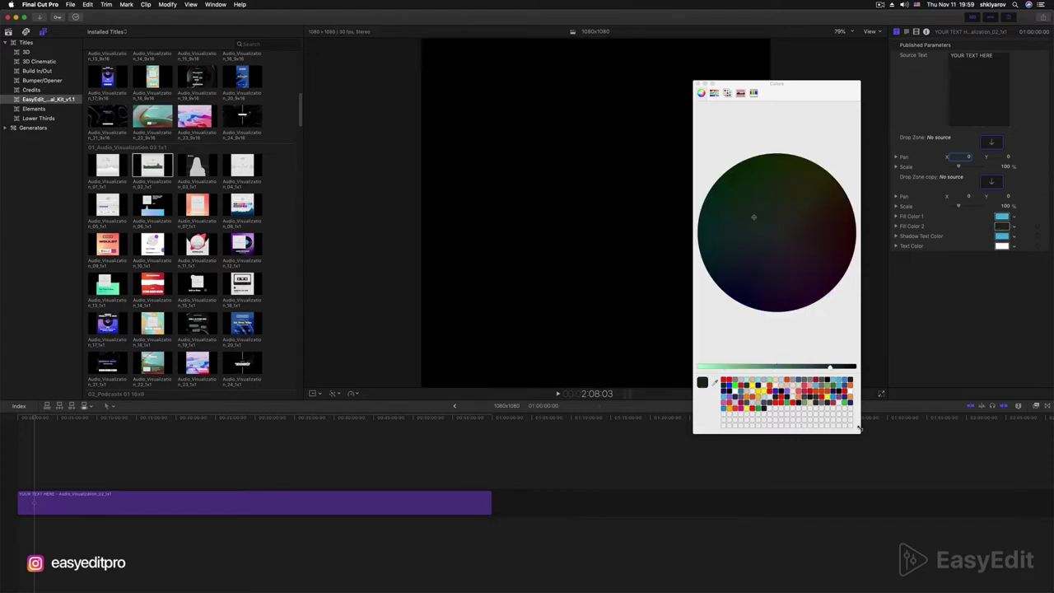
{"action": "left_click", "coordinate": [725, 264]}
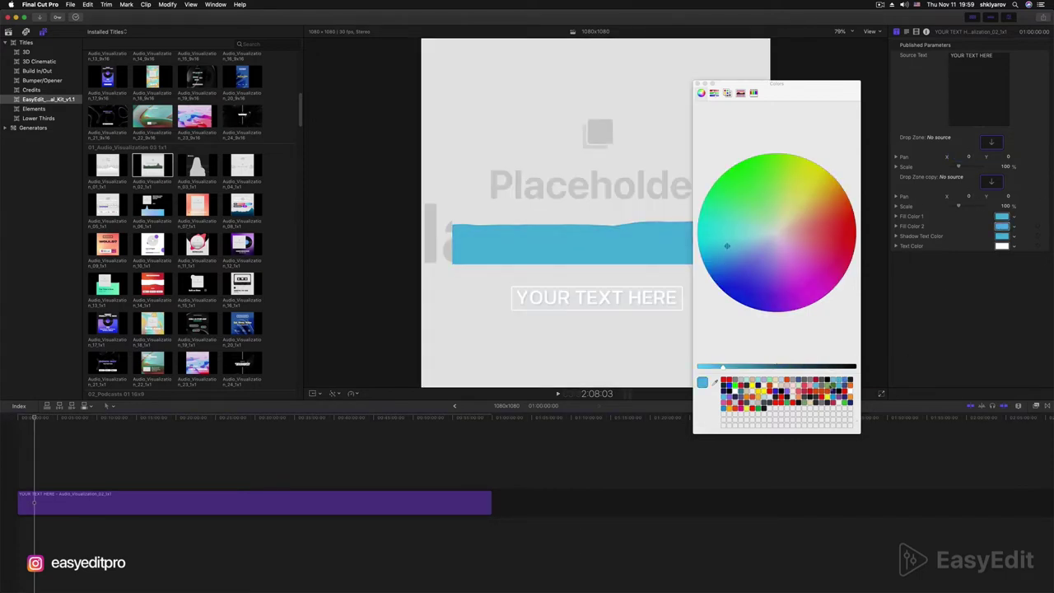
{"action": "left_click", "coordinate": [848, 202]}
{"action": "left_click", "coordinate": [825, 387]}
{"action": "left_click", "coordinate": [826, 387]}
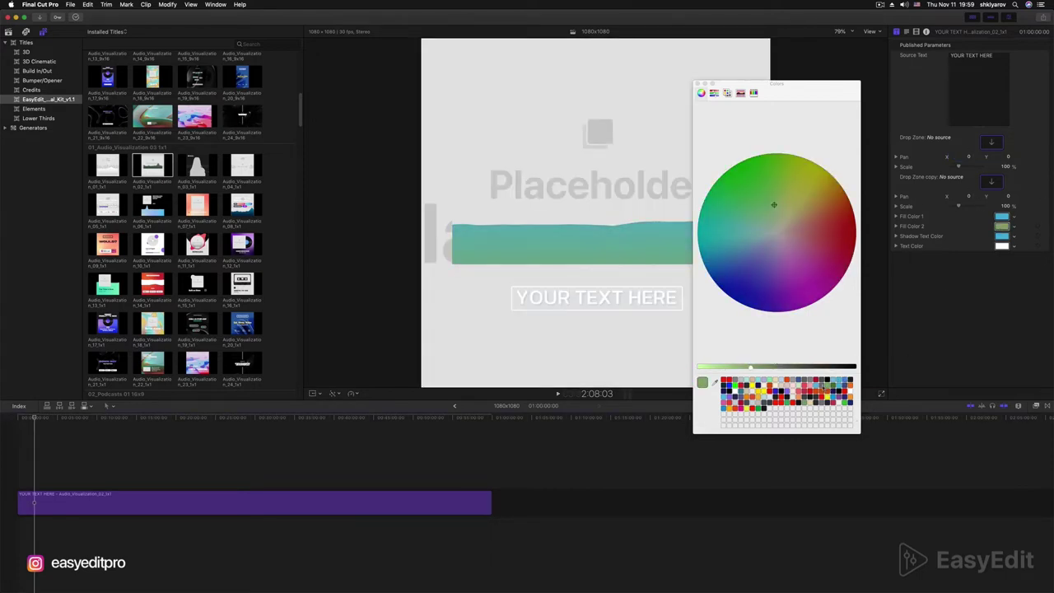
{"action": "left_click", "coordinate": [826, 387]}
{"action": "left_click", "coordinate": [698, 84]}
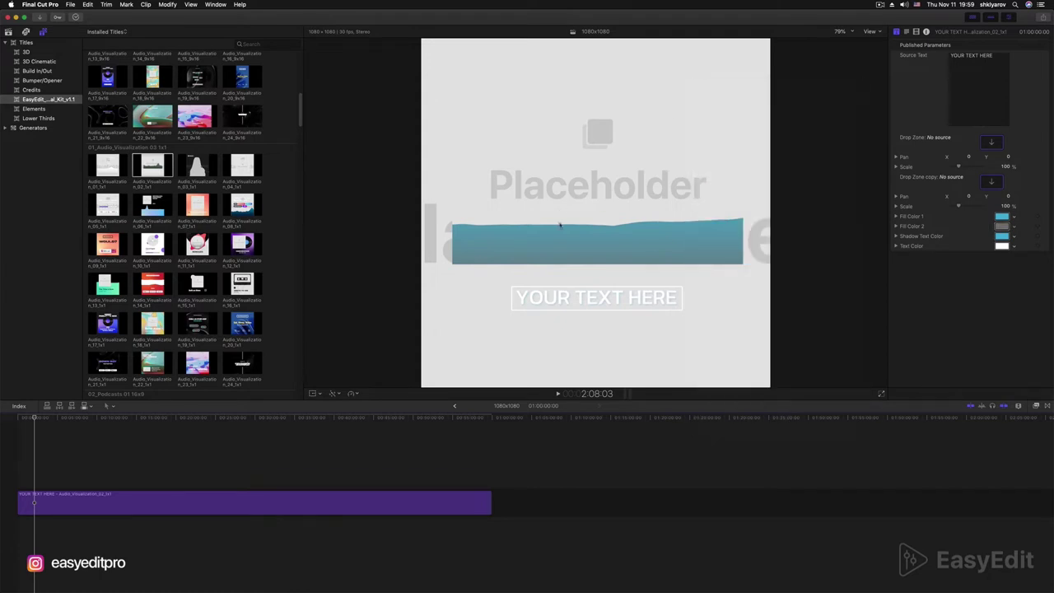
Make the second fill colour a bright light blue.
{"action": "left_click", "coordinate": [1001, 226]}
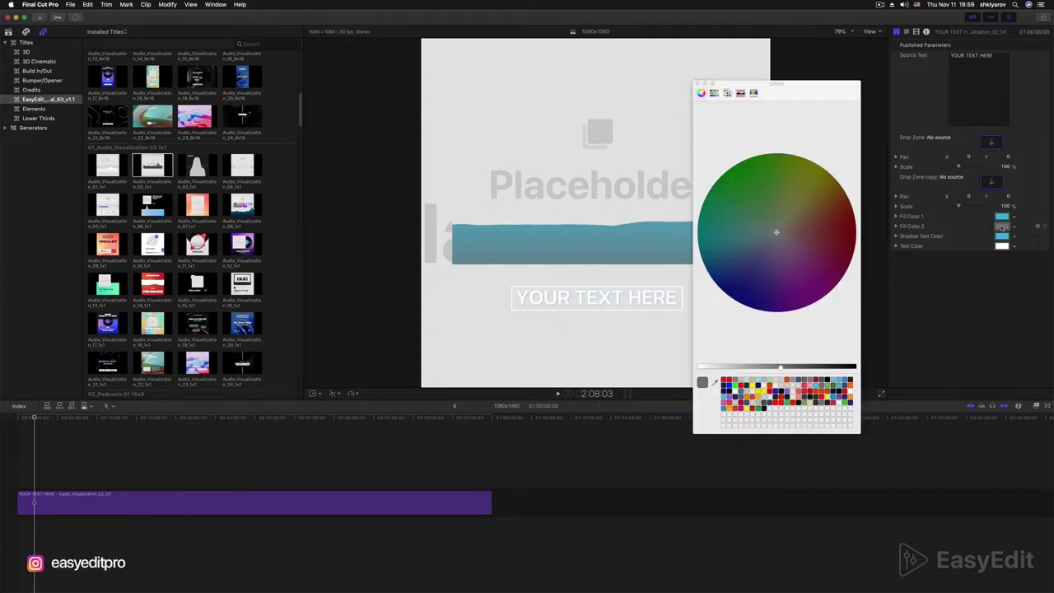
{"action": "left_click_drag", "start_coordinate": [780, 367], "coordinate": [718, 366]}
{"action": "left_click", "coordinate": [726, 245]}
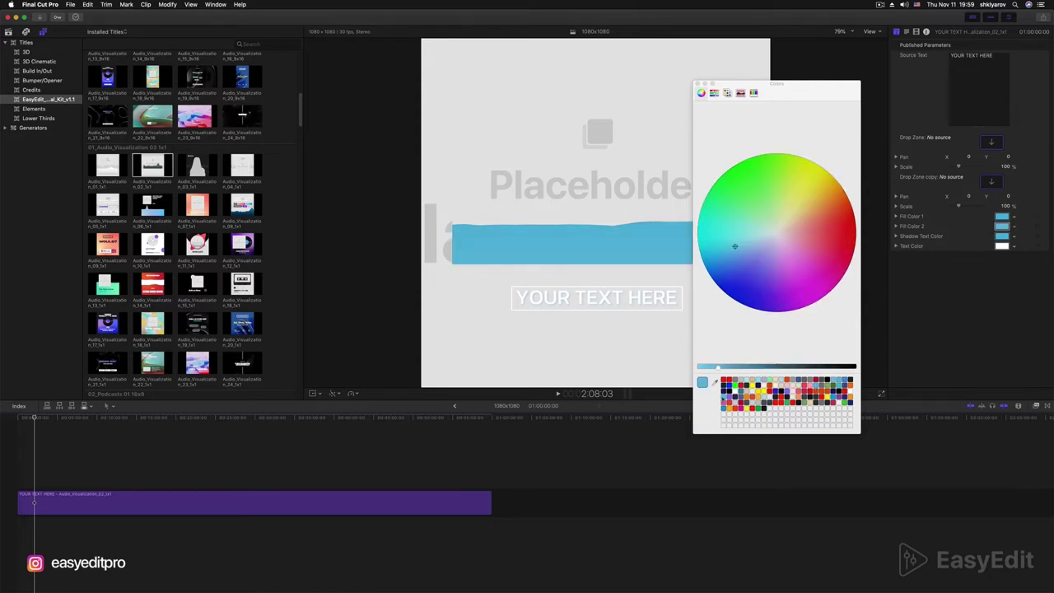
{"action": "left_click_drag", "start_coordinate": [734, 246], "coordinate": [727, 247]}
{"action": "left_click", "coordinate": [698, 84]}
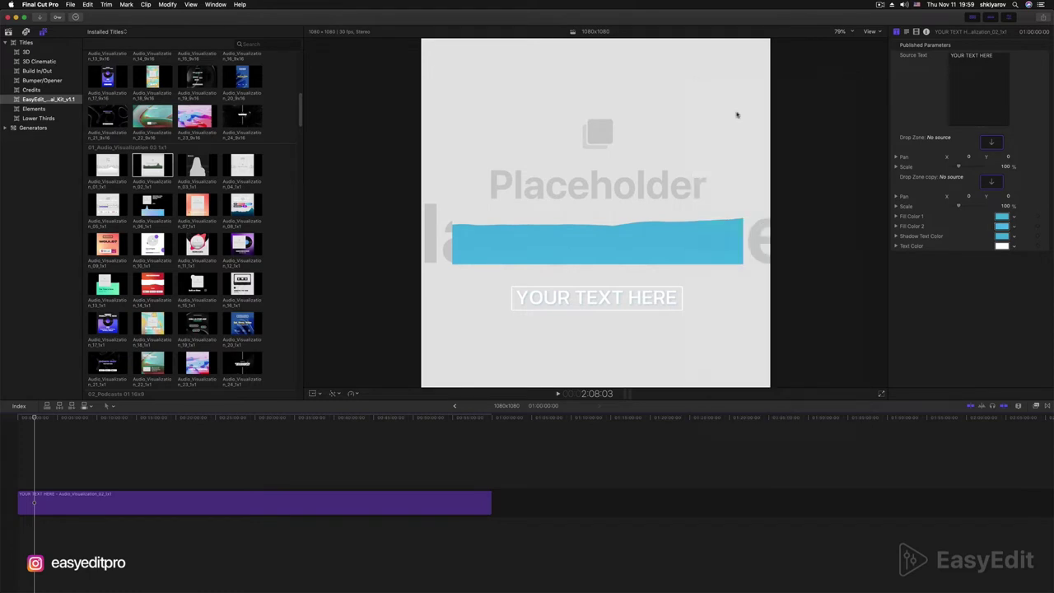
After trying other colours, set the title text colour back to white Snow.
{"action": "left_click", "coordinate": [1001, 245]}
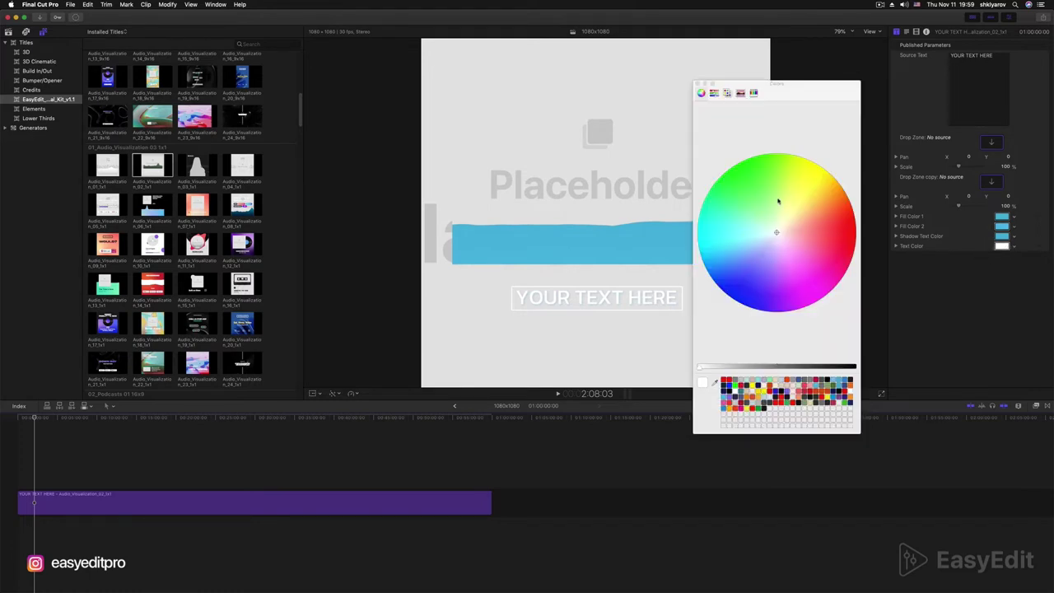
{"action": "mouse_move", "coordinate": [778, 201]}
{"action": "left_mouse_down"}
{"action": "mouse_move", "coordinate": [796, 257]}
{"action": "mouse_move", "coordinate": [797, 216]}
{"action": "left_mouse_up"}
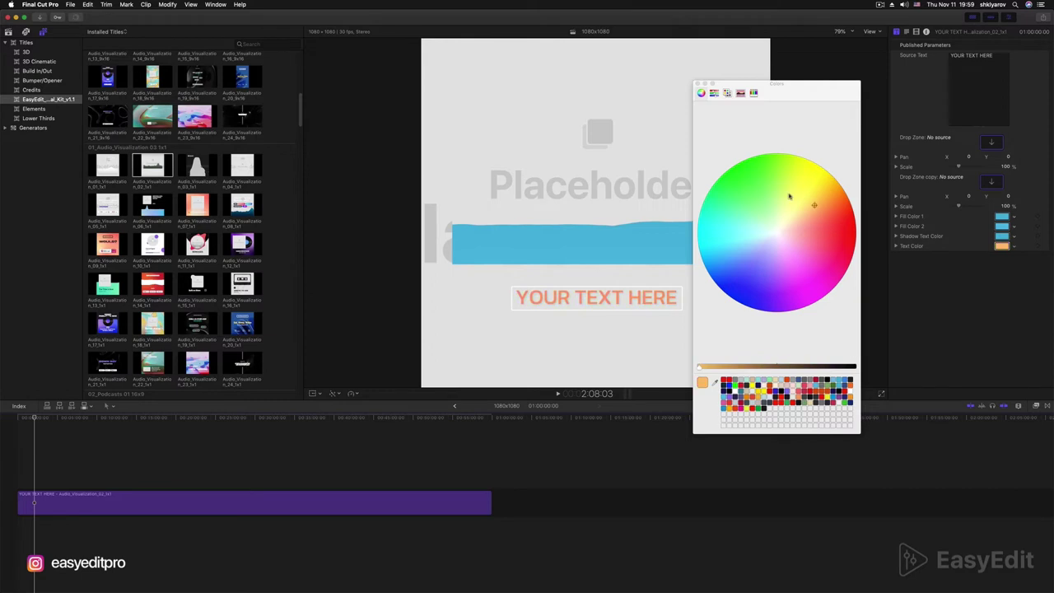
{"action": "left_click", "coordinate": [754, 93]}
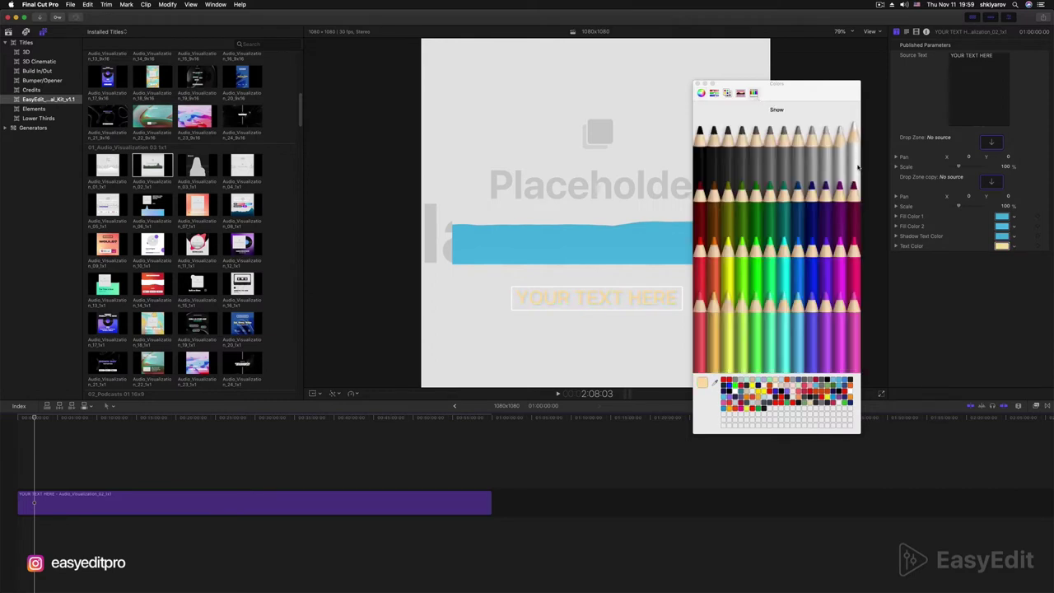
{"action": "left_click", "coordinate": [696, 84]}
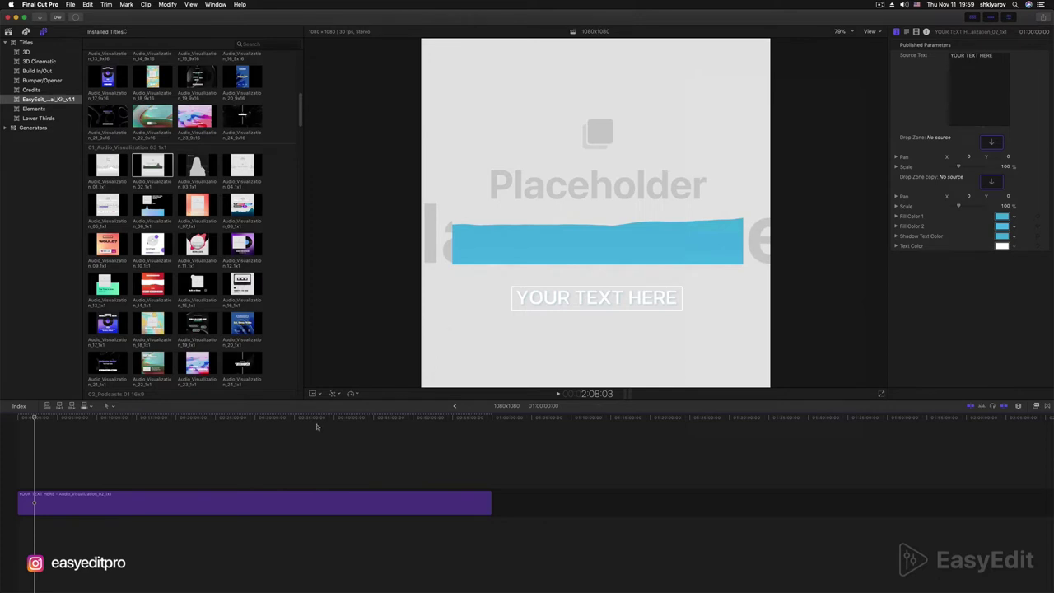
{"action": "left_click", "coordinate": [18, 419]}
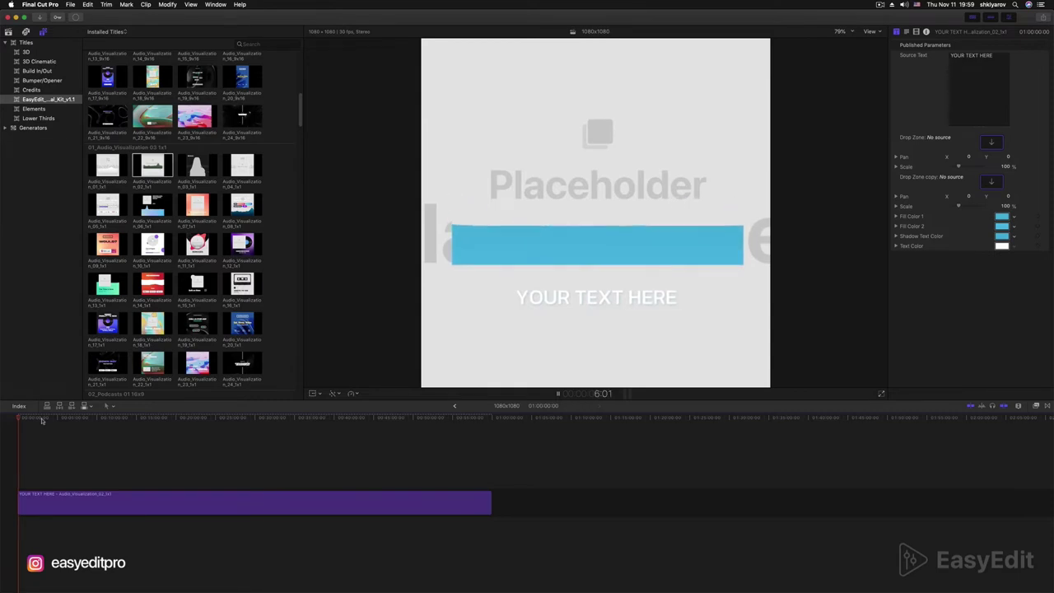
{"action": "key", "text": "space"}
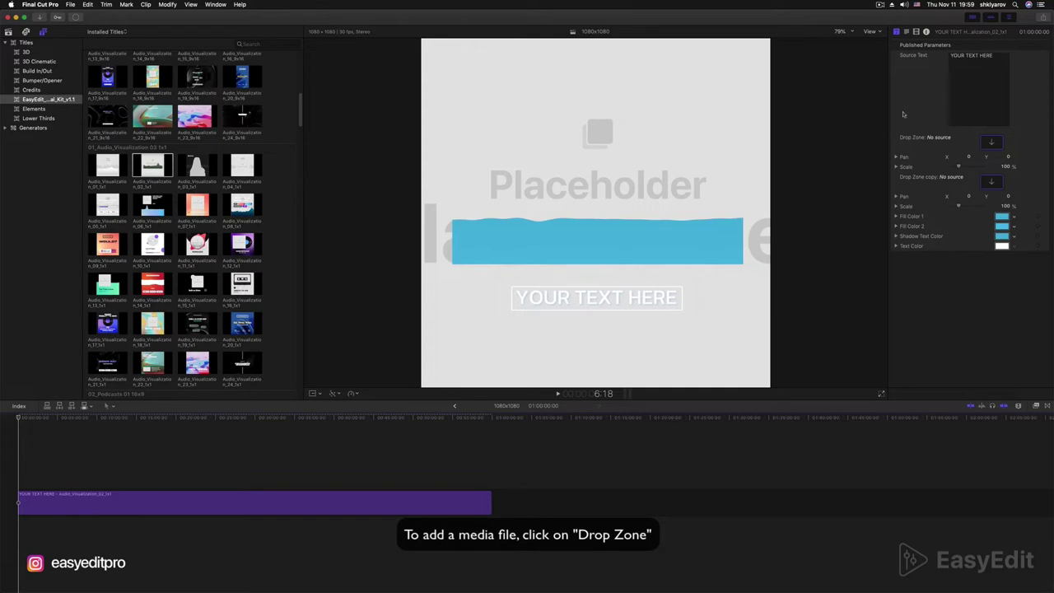
Try several library clips in the first drop zone, settling on the mountain-lake clip.
{"action": "left_click", "coordinate": [990, 142]}
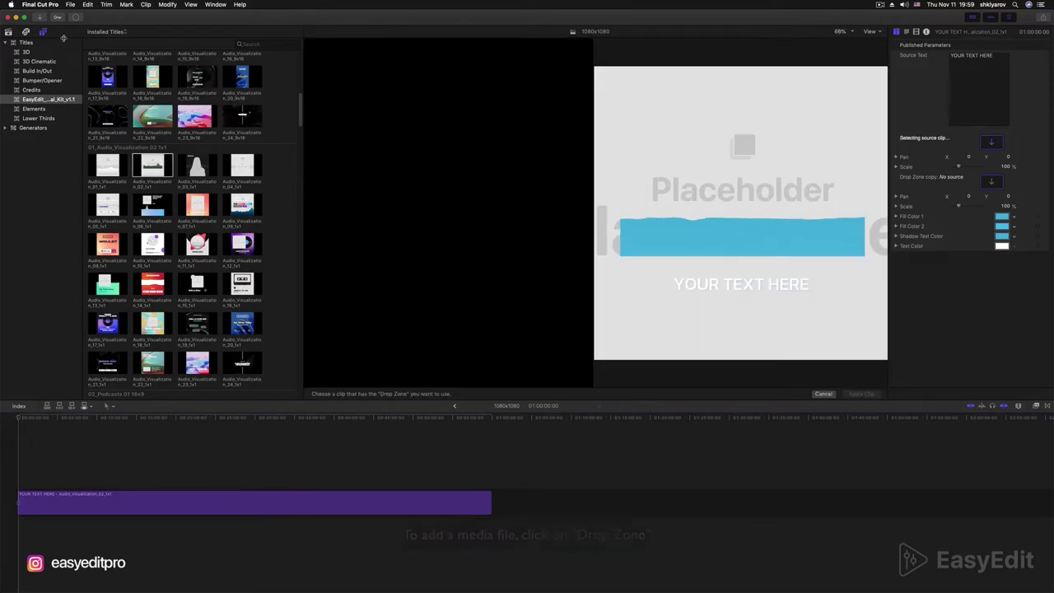
{"action": "left_click", "coordinate": [8, 32]}
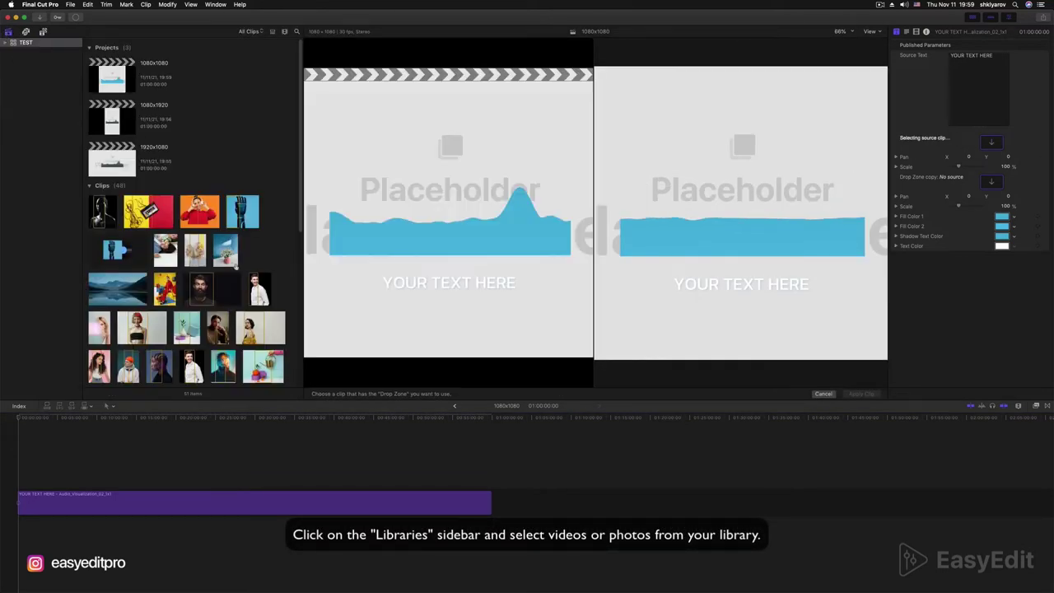
{"action": "scroll", "coordinate": [235, 265], "scroll_direction": "down", "scroll_amount": 5}
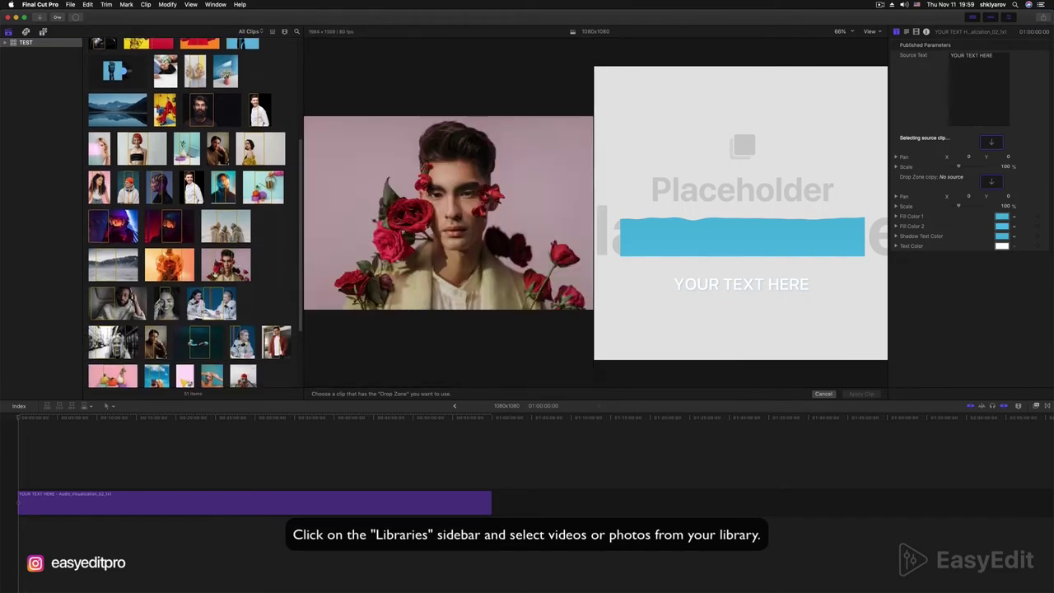
{"action": "scroll", "coordinate": [189, 247], "scroll_direction": "down", "scroll_amount": 3}
{"action": "left_click", "coordinate": [113, 322]}
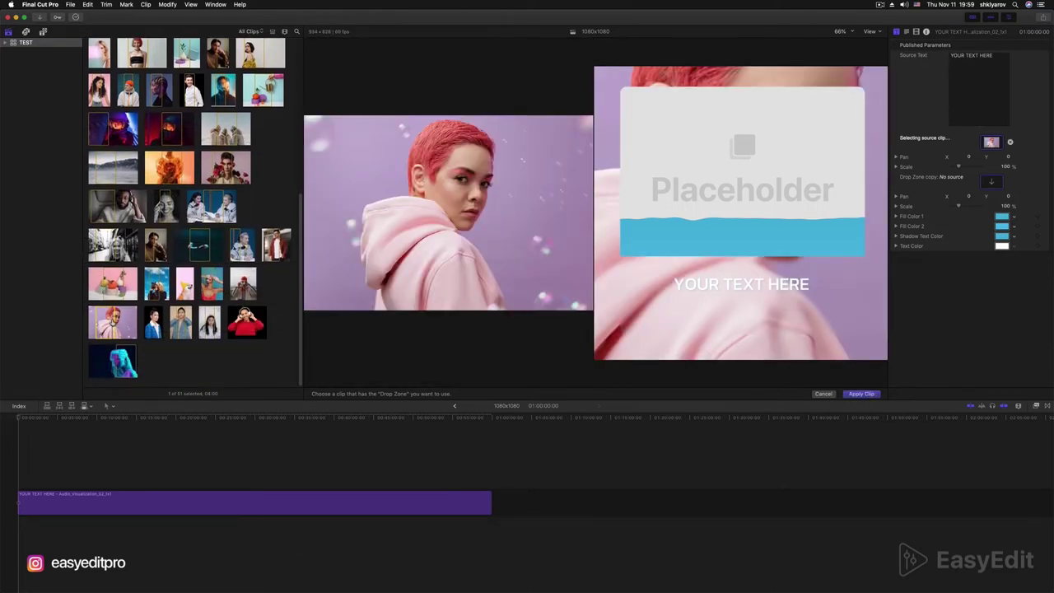
{"action": "left_click", "coordinate": [115, 284]}
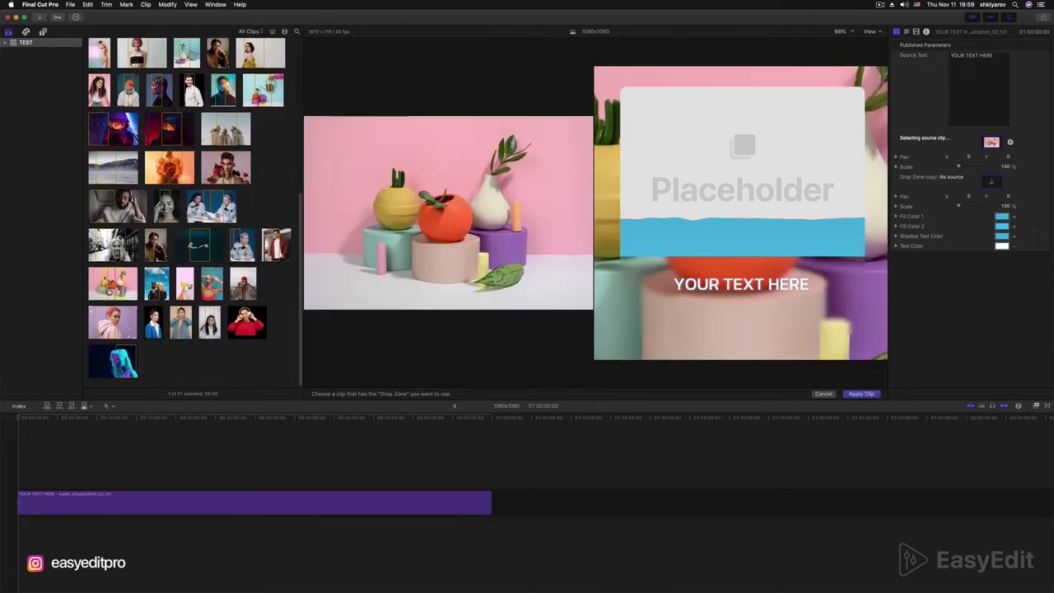
{"action": "left_click", "coordinate": [156, 284]}
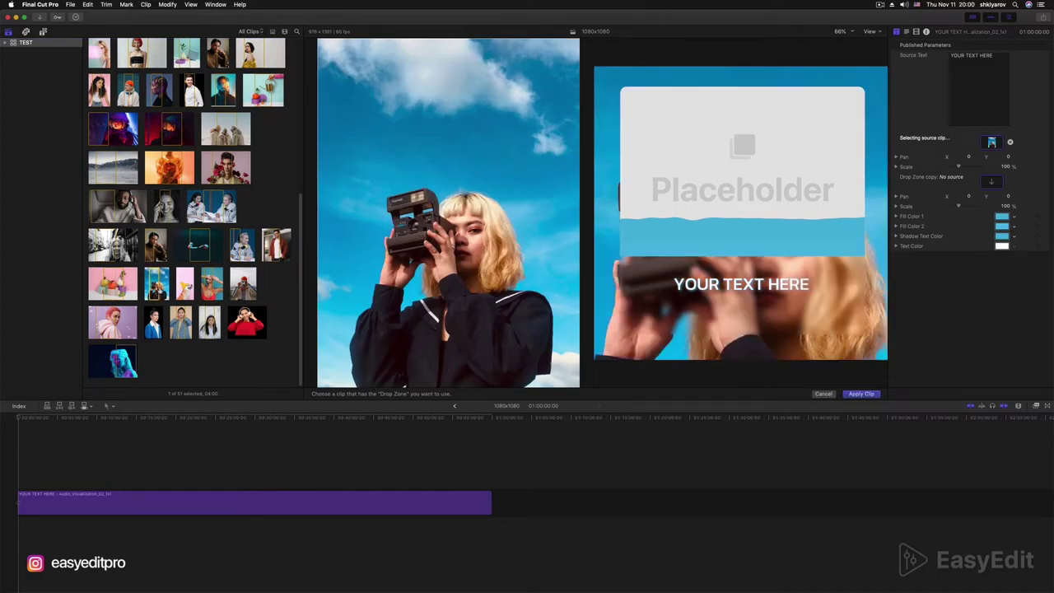
{"action": "left_click", "coordinate": [116, 288]}
{"action": "left_click", "coordinate": [112, 322]}
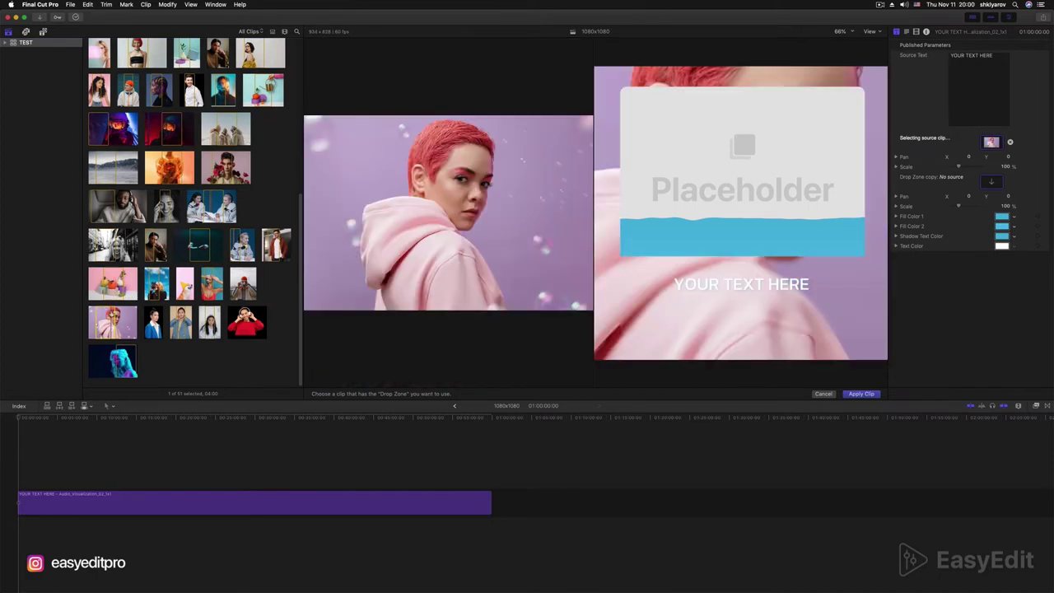
{"action": "scroll", "coordinate": [116, 321], "scroll_direction": "up", "scroll_amount": 3}
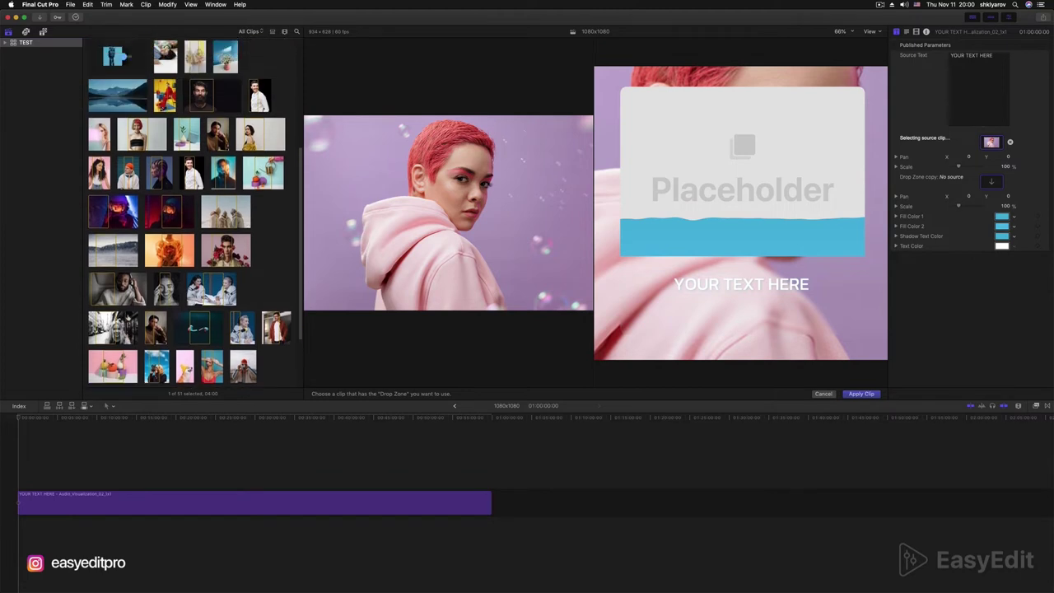
{"action": "scroll", "coordinate": [129, 316], "scroll_direction": "up", "scroll_amount": 1}
{"action": "left_click", "coordinate": [117, 125]}
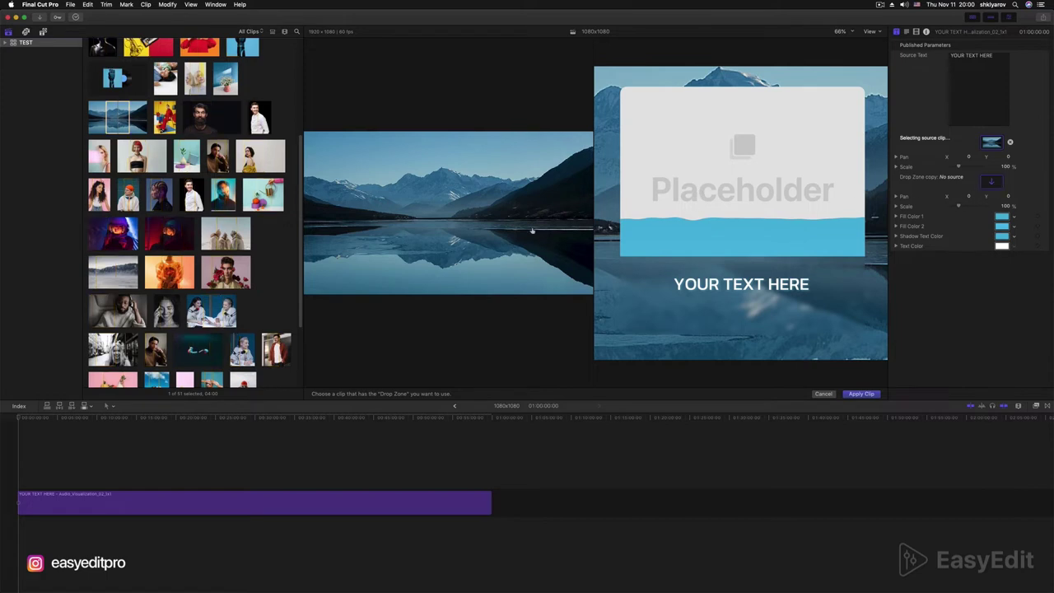
Put the woman-with-camera clip in the second drop zone and apply the clips.
{"action": "scroll", "coordinate": [198, 284], "scroll_direction": "down", "scroll_amount": 3}
{"action": "scroll", "coordinate": [197, 284], "scroll_direction": "down", "scroll_amount": 2}
{"action": "left_click", "coordinate": [156, 290]}
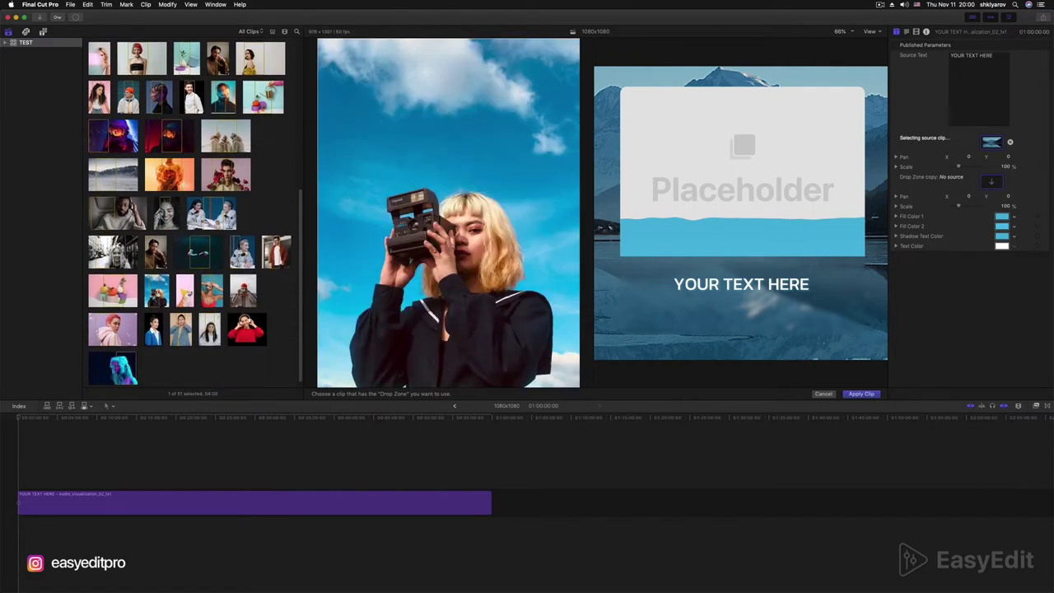
{"action": "left_click", "coordinate": [862, 394]}
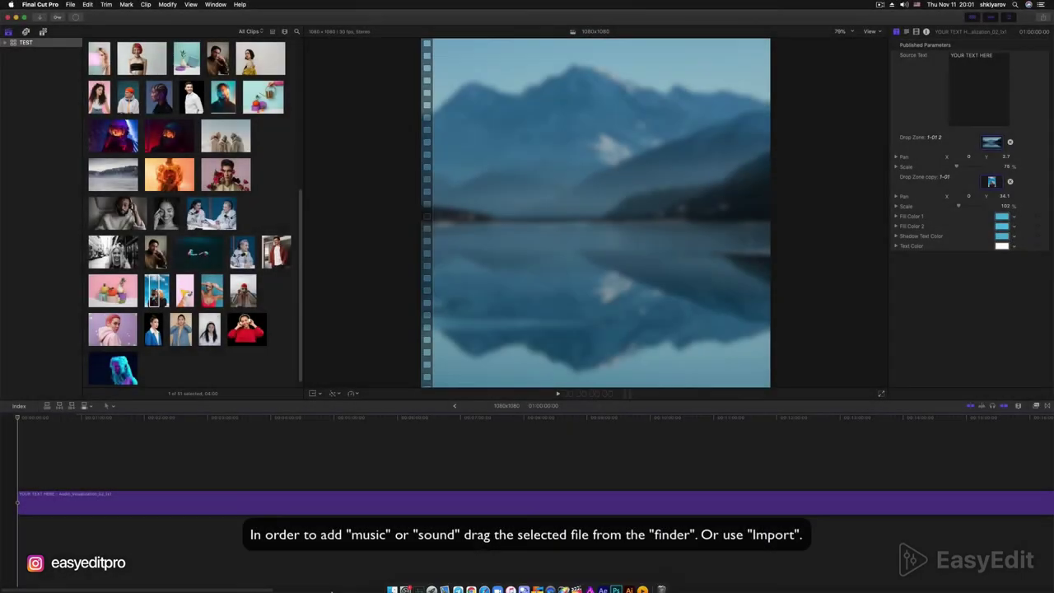
Preview the pop-summer mp3 from the desktop and add it beneath the title on the timeline.
{"action": "left_click", "coordinate": [372, 572]}
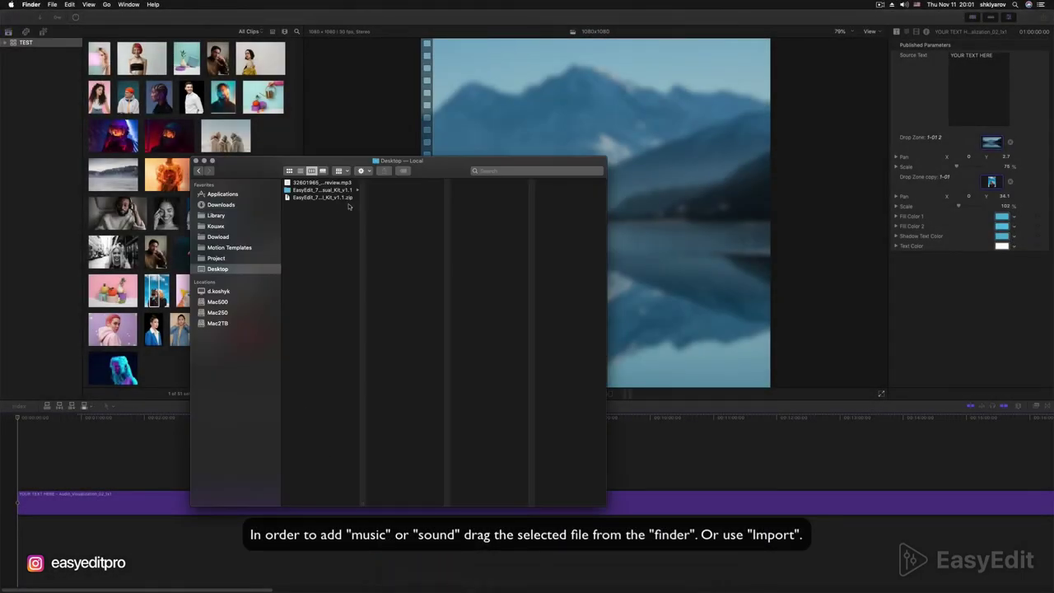
{"action": "left_click", "coordinate": [338, 182]}
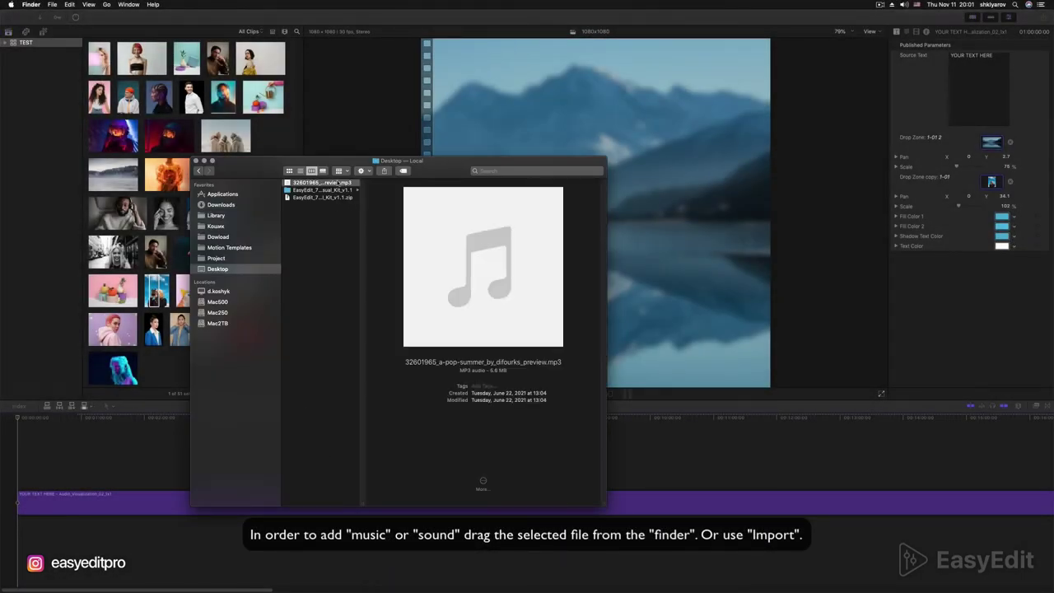
{"action": "key", "text": "space"}
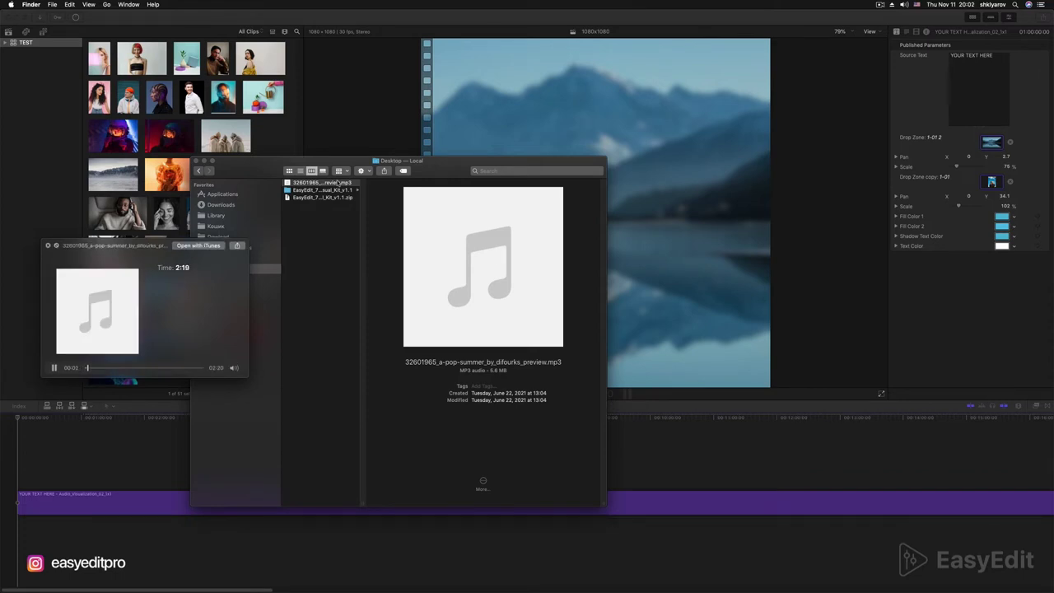
{"action": "key", "text": "space"}
{"action": "mouse_move", "coordinate": [317, 182]}
{"action": "left_mouse_down"}
{"action": "mouse_move", "coordinate": [39, 539]}
{"action": "mouse_move", "coordinate": [37, 527]}
{"action": "left_mouse_up"}
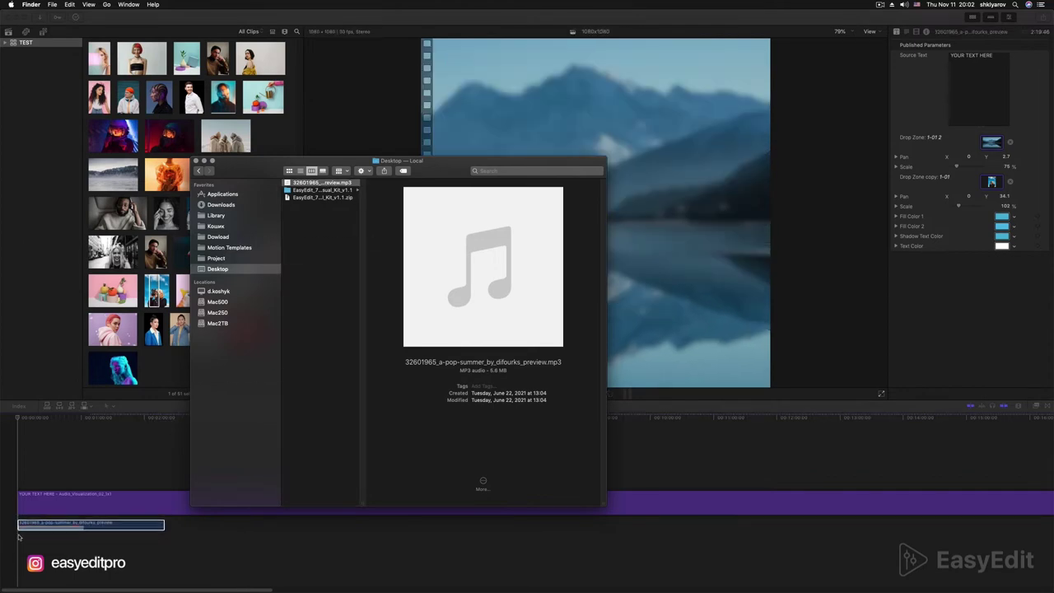
{"action": "left_click", "coordinate": [29, 418]}
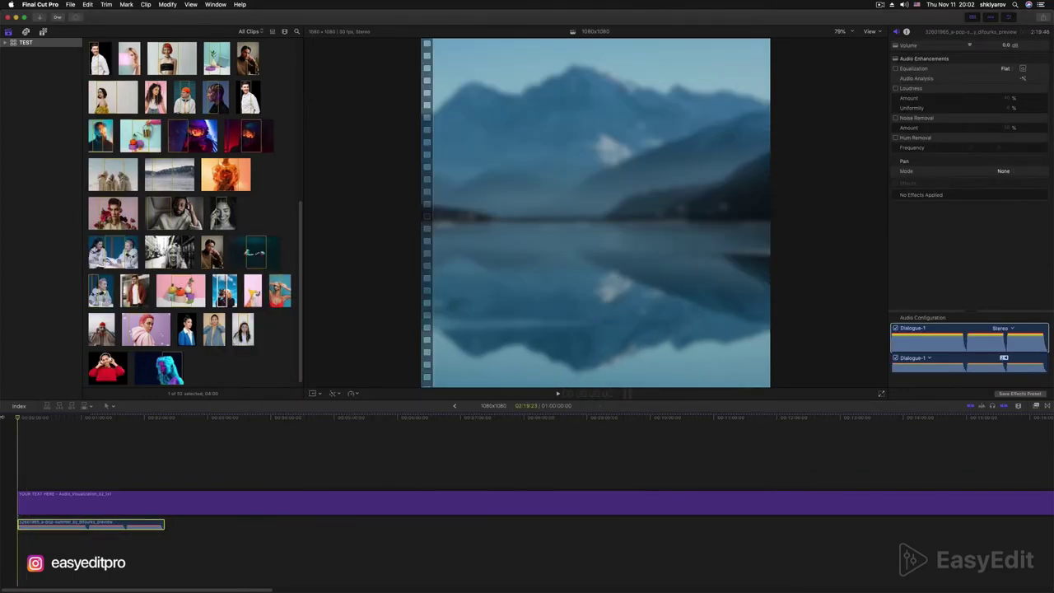
Zoom the timeline to fit, play the project with music, then stop and start a master file export.
{"action": "key", "text": "super+shift+equal"}
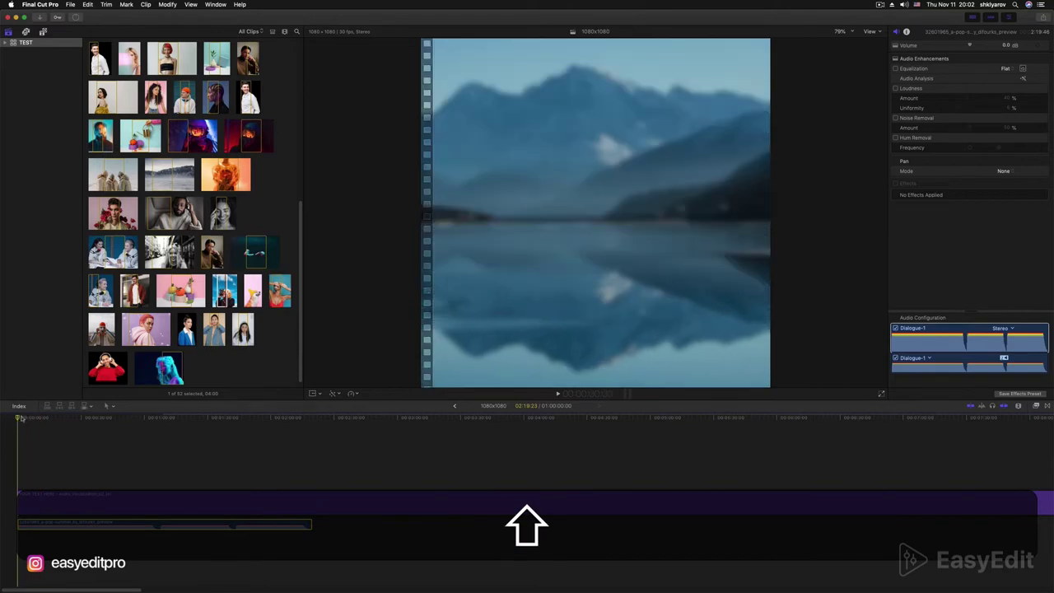
{"action": "key", "text": "space"}
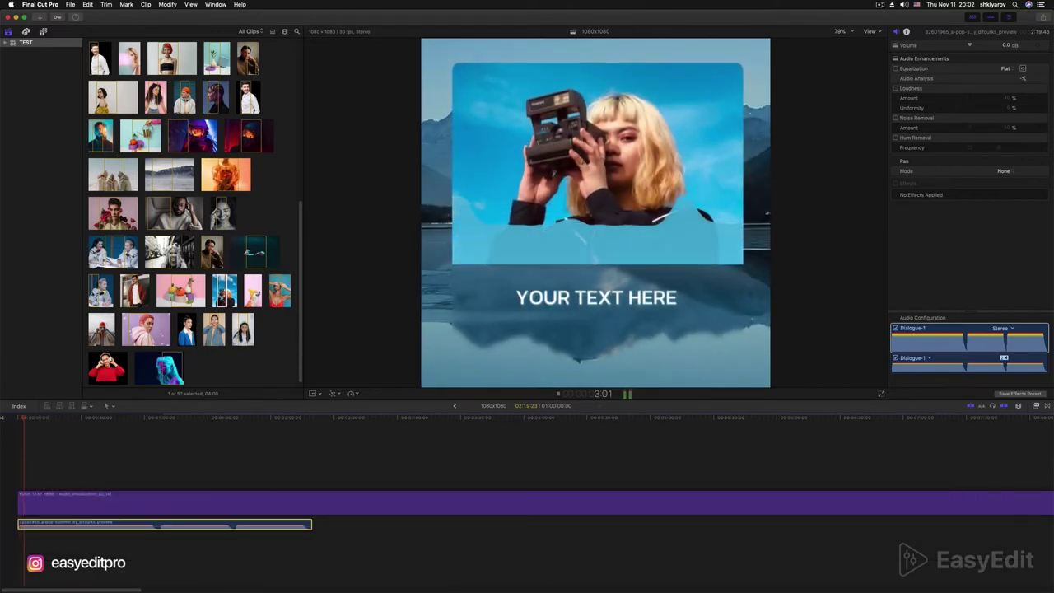
{"action": "left_click", "coordinate": [48, 437]}
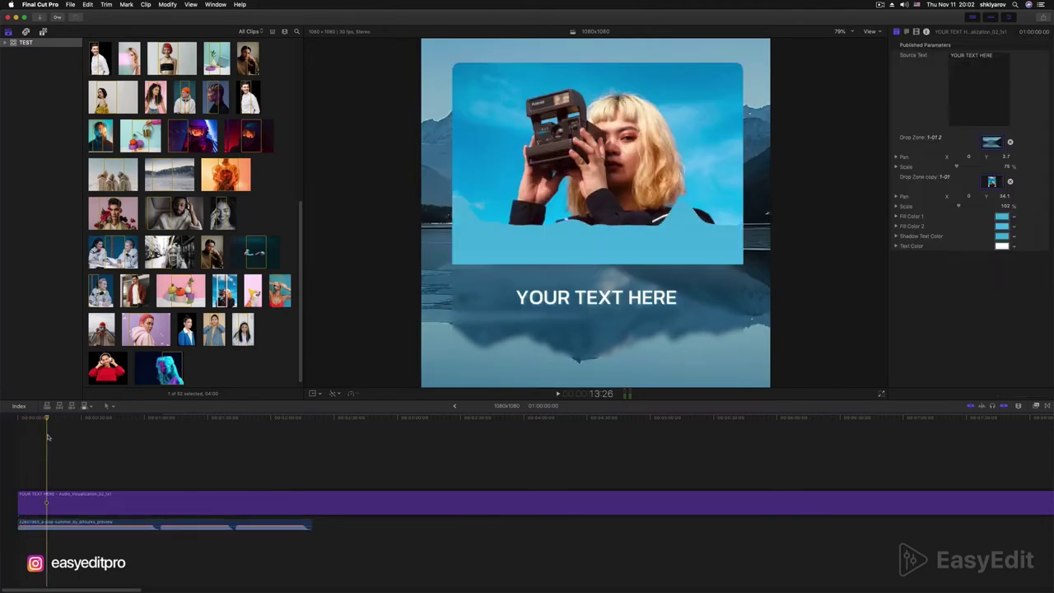
{"action": "key", "text": "super+e"}
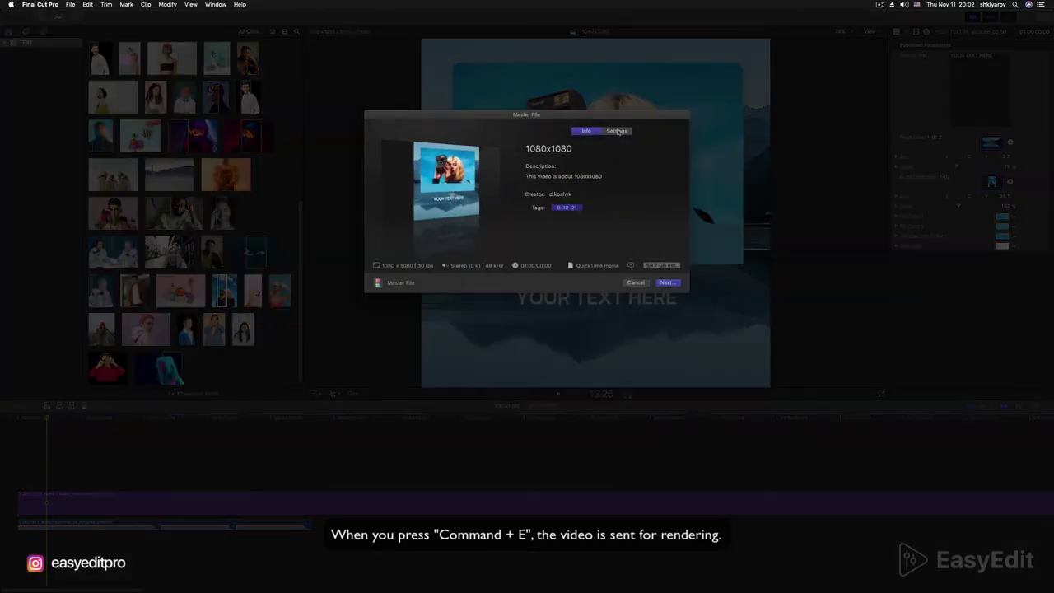
Cancel the full-length export and switch to the Range Selection tool.
{"action": "left_click", "coordinate": [618, 132]}
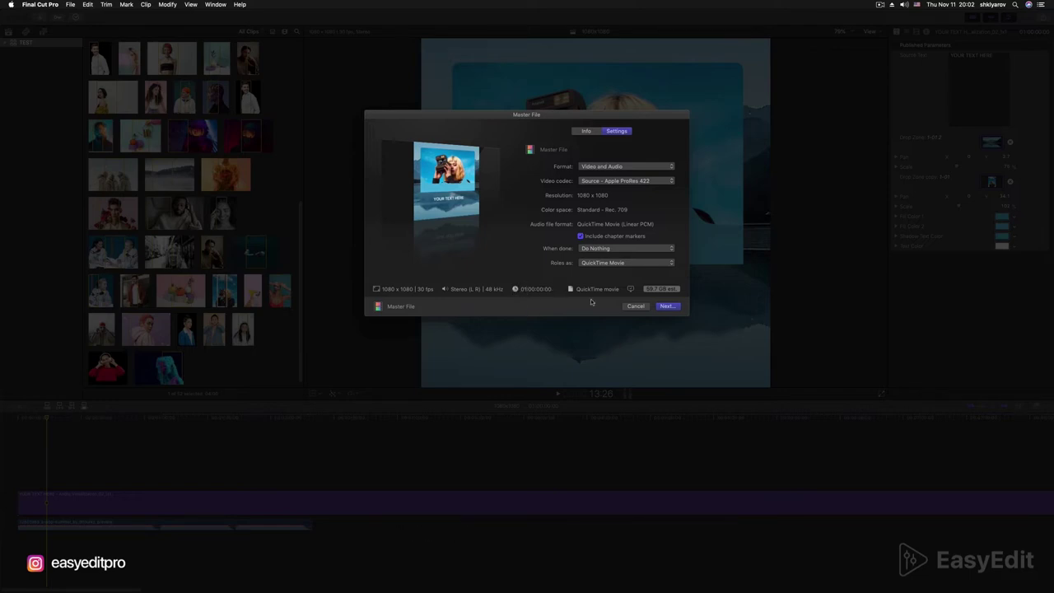
{"action": "left_click", "coordinate": [636, 305]}
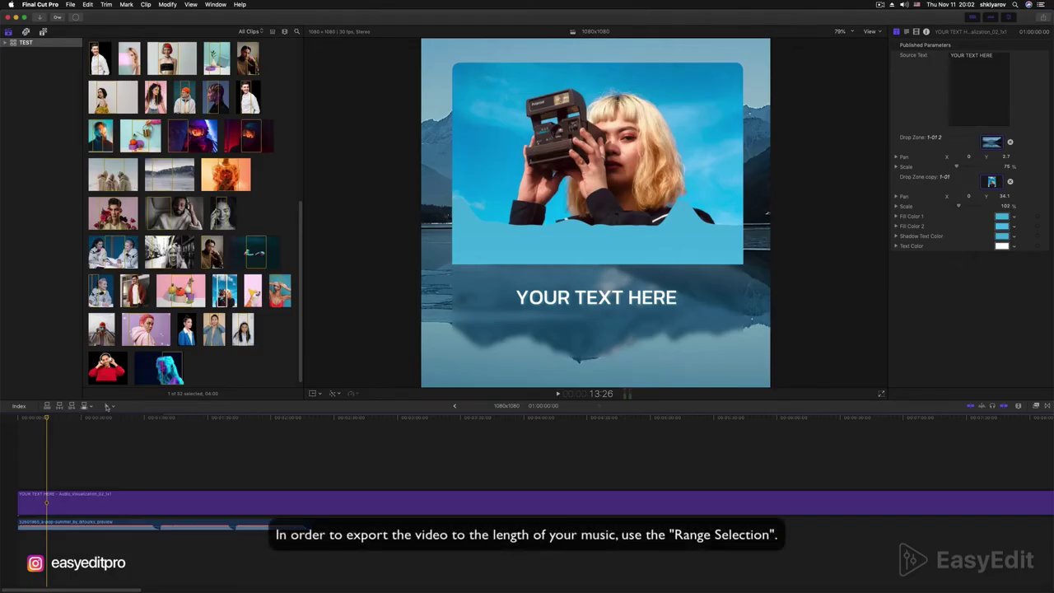
{"action": "left_click", "coordinate": [107, 406]}
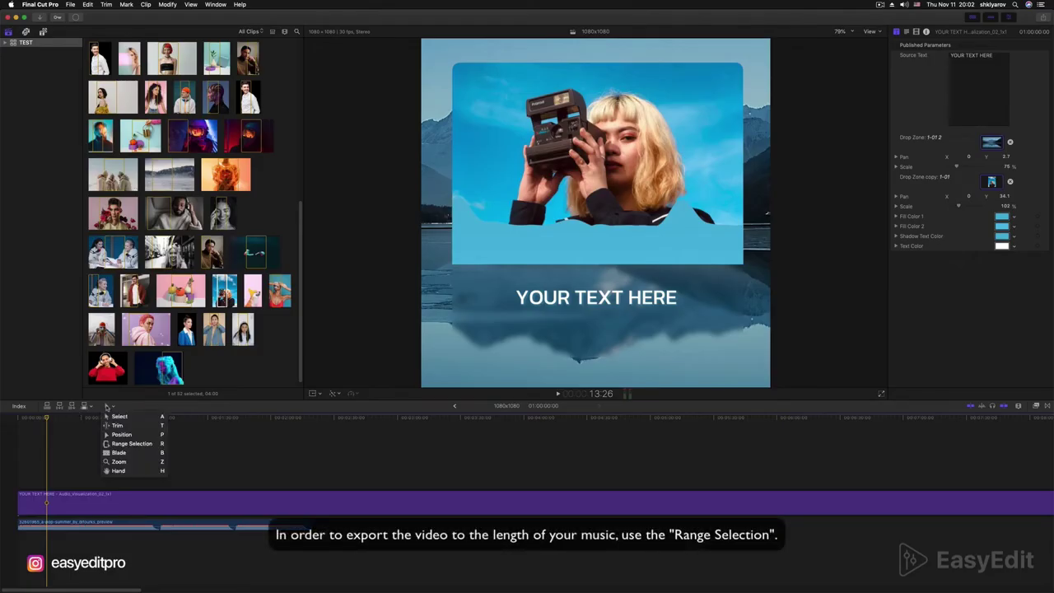
{"action": "left_click", "coordinate": [132, 444]}
Select the music clip's range and export it as a 1080x1080 master file to Documents.
{"action": "left_click", "coordinate": [87, 524]}
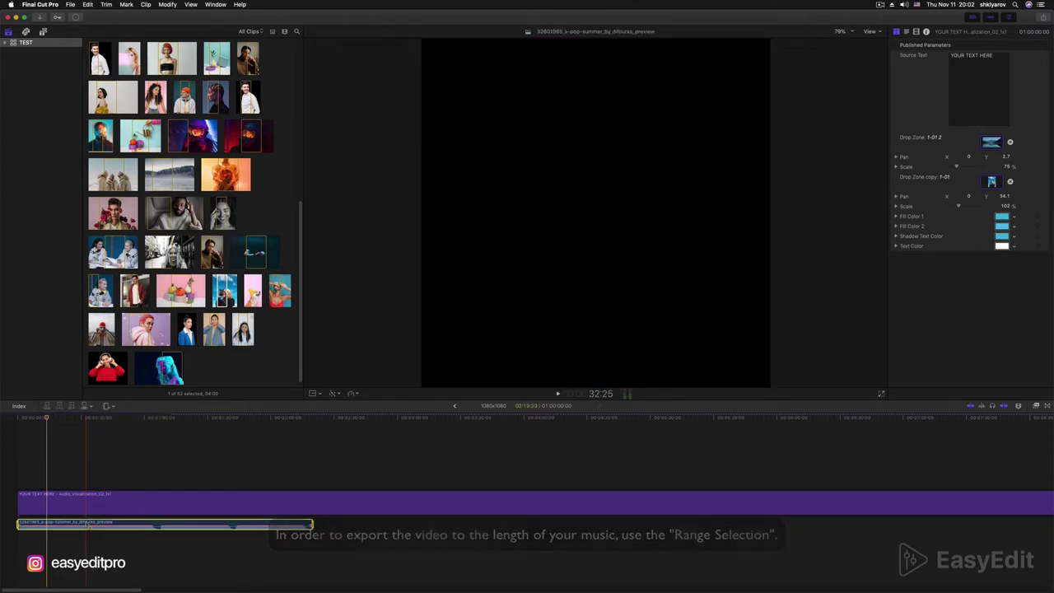
{"action": "key", "text": "super+e"}
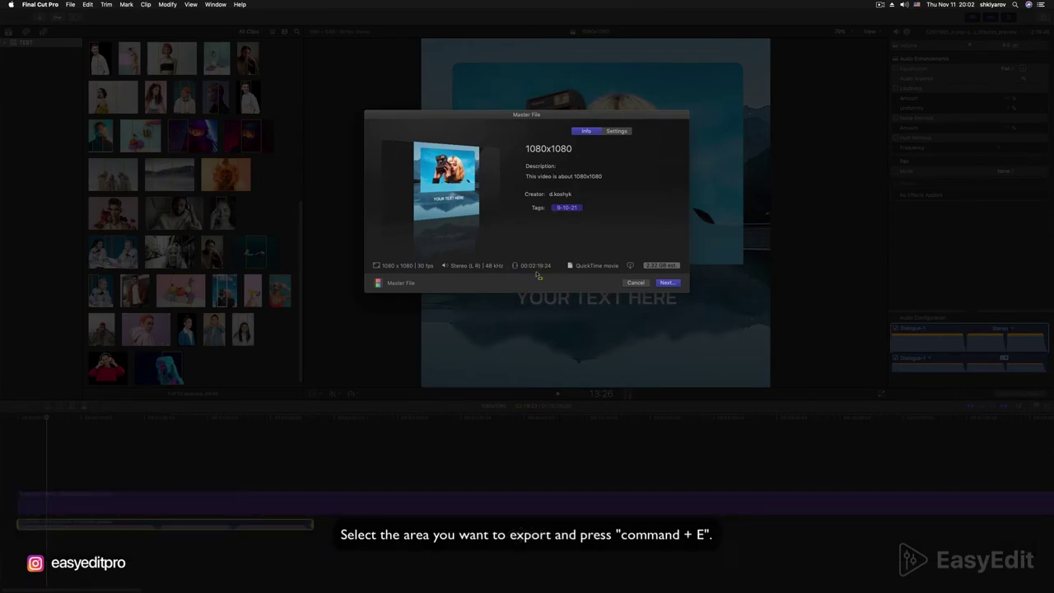
{"action": "left_click", "coordinate": [661, 286]}
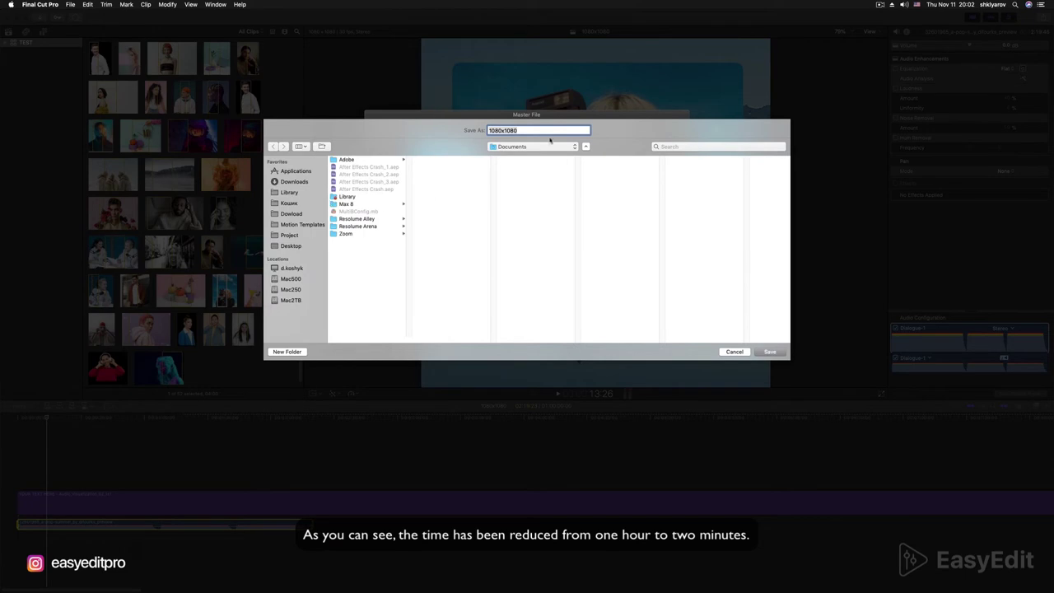
{"action": "left_click", "coordinate": [769, 352]}
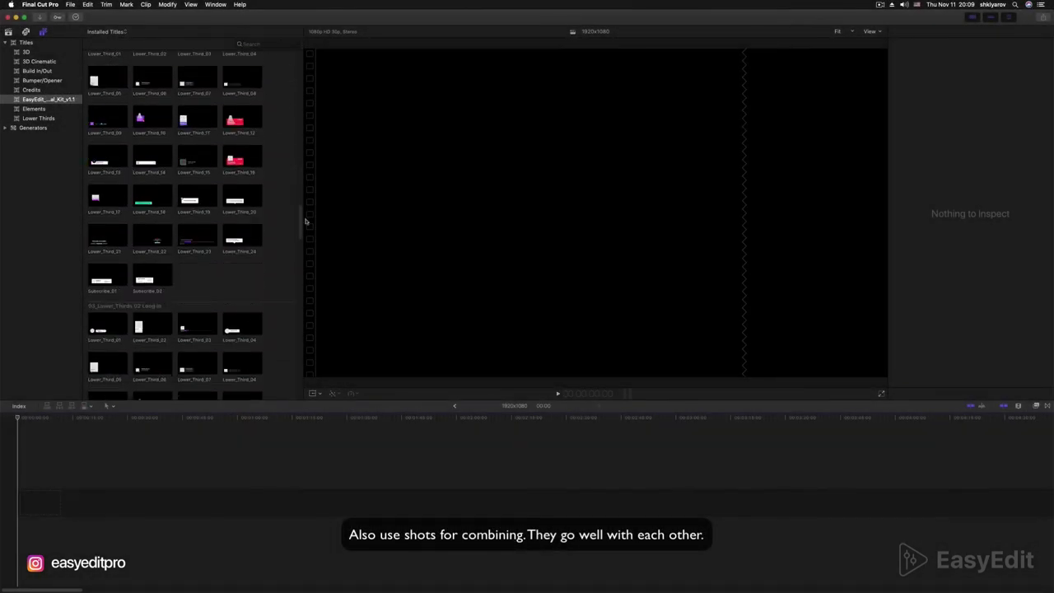
Add Background_10 to the empty timeline with the playhead at its start.
{"action": "left_click_drag", "start_coordinate": [306, 221], "coordinate": [305, 323]}
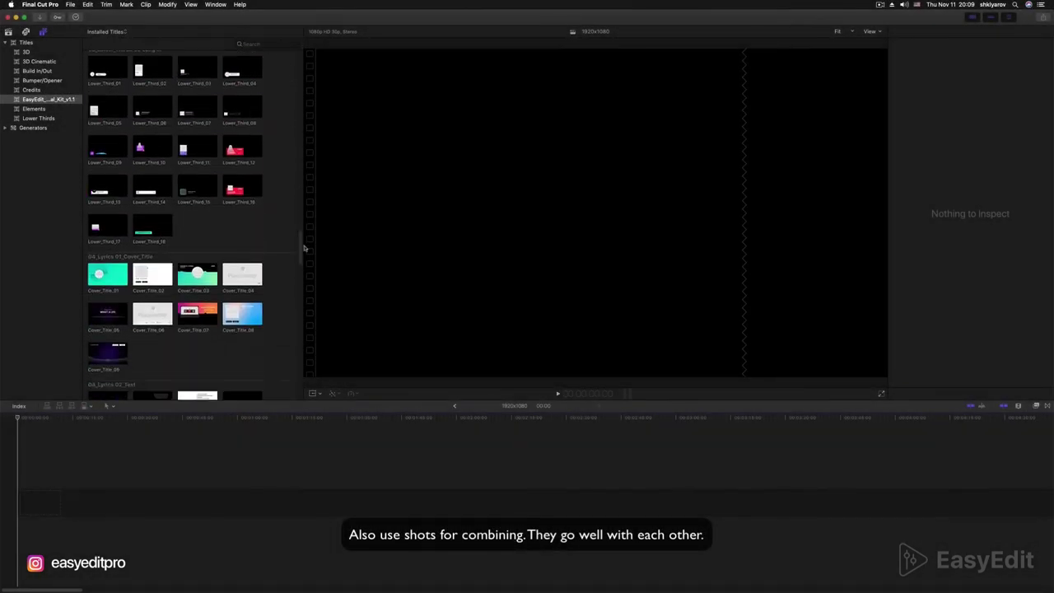
{"action": "scroll", "coordinate": [281, 299], "scroll_direction": "down", "scroll_amount": 2}
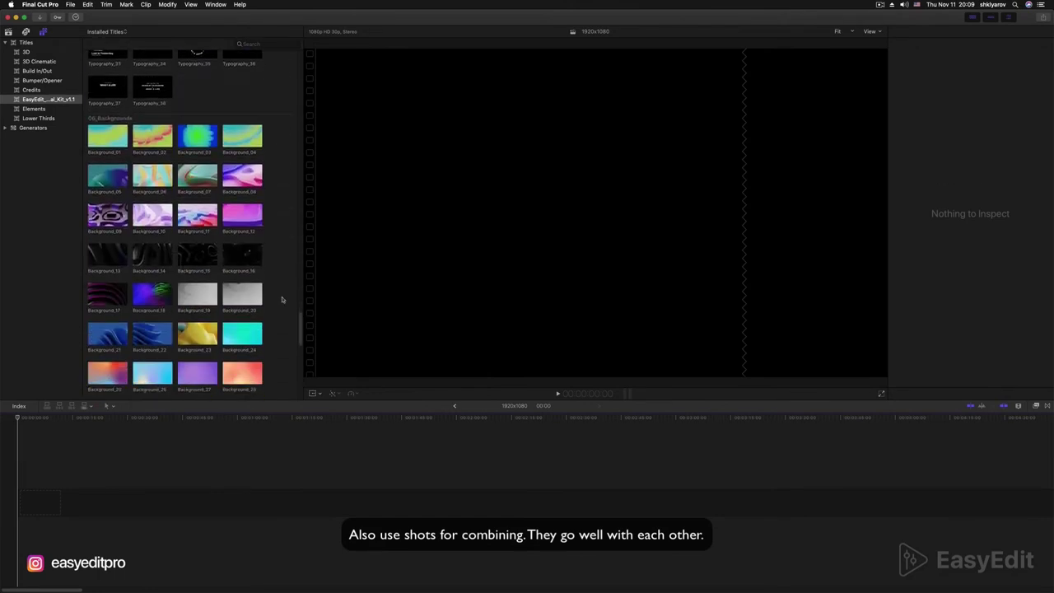
{"action": "left_click_drag", "start_coordinate": [153, 214], "coordinate": [513, 504]}
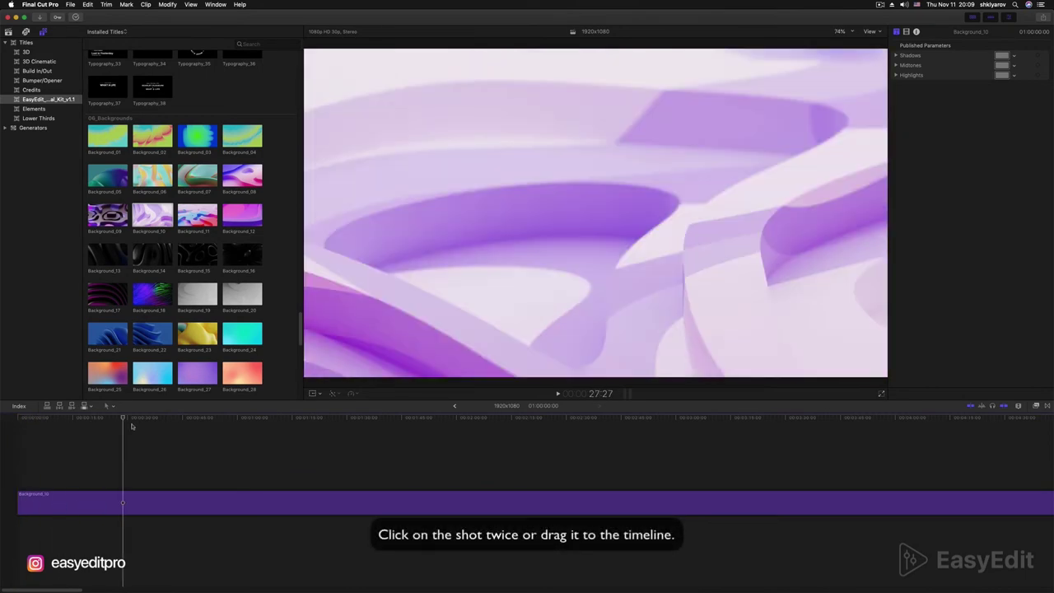
{"action": "left_click_drag", "start_coordinate": [173, 426], "coordinate": [4, 430]}
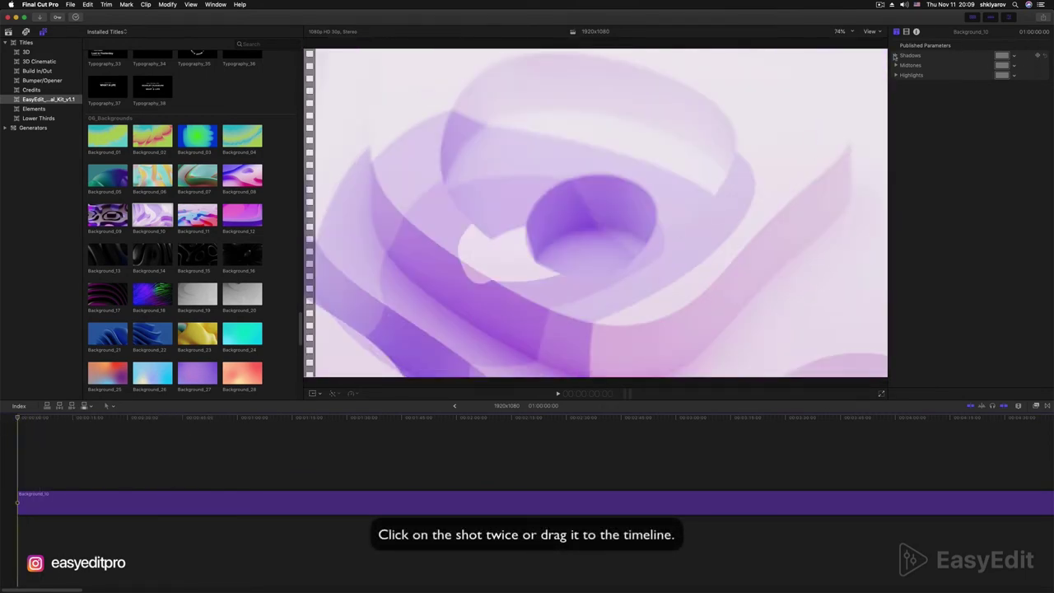
Tint Background_10: shadows toward magenta (less green, more red), midtones green raised to 0.71.
{"action": "left_click", "coordinate": [895, 55]}
{"action": "left_click", "coordinate": [895, 95]}
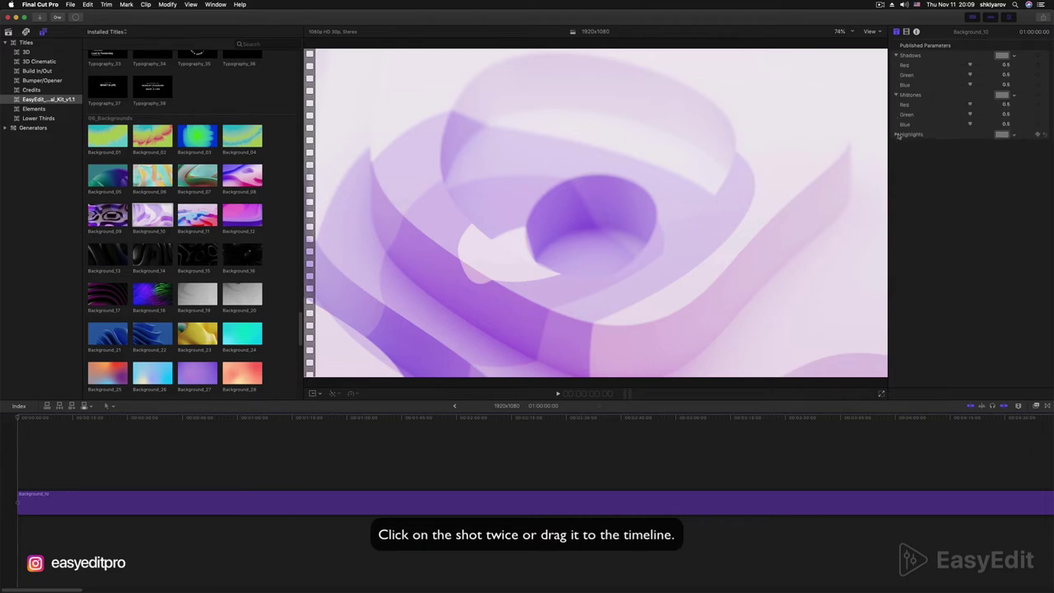
{"action": "left_click", "coordinate": [896, 134]}
{"action": "mouse_move", "coordinate": [970, 76]}
{"action": "left_mouse_down"}
{"action": "mouse_move", "coordinate": [959, 76]}
{"action": "mouse_move", "coordinate": [987, 88]}
{"action": "mouse_move", "coordinate": [962, 68]}
{"action": "left_mouse_up"}
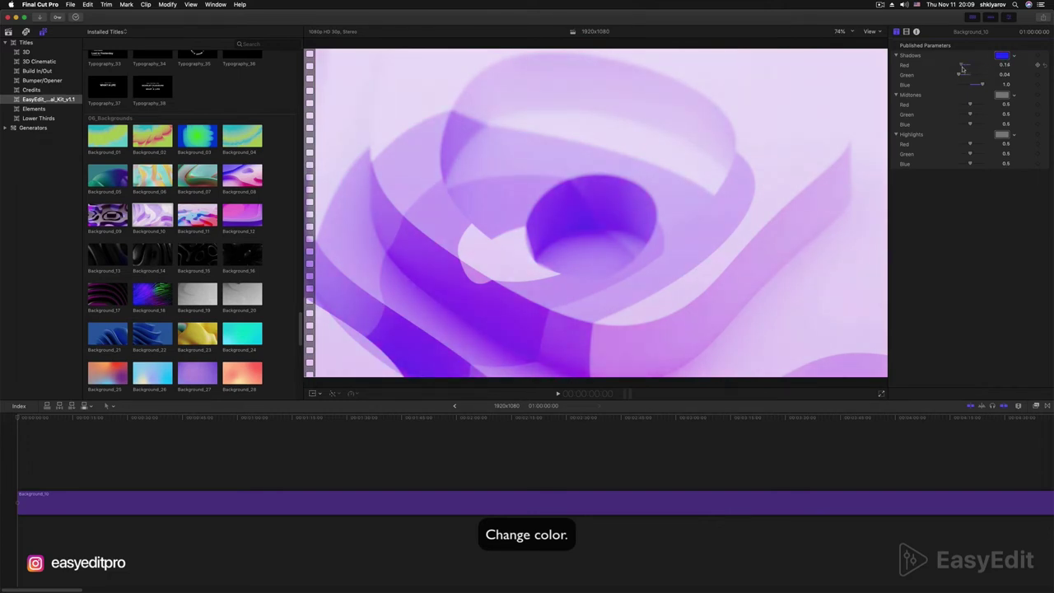
{"action": "mouse_move", "coordinate": [969, 116]}
{"action": "left_mouse_down"}
{"action": "mouse_move", "coordinate": [960, 105]}
{"action": "mouse_move", "coordinate": [976, 149]}
{"action": "mouse_move", "coordinate": [963, 154]}
{"action": "mouse_move", "coordinate": [974, 145]}
{"action": "mouse_move", "coordinate": [979, 164]}
{"action": "left_mouse_up"}
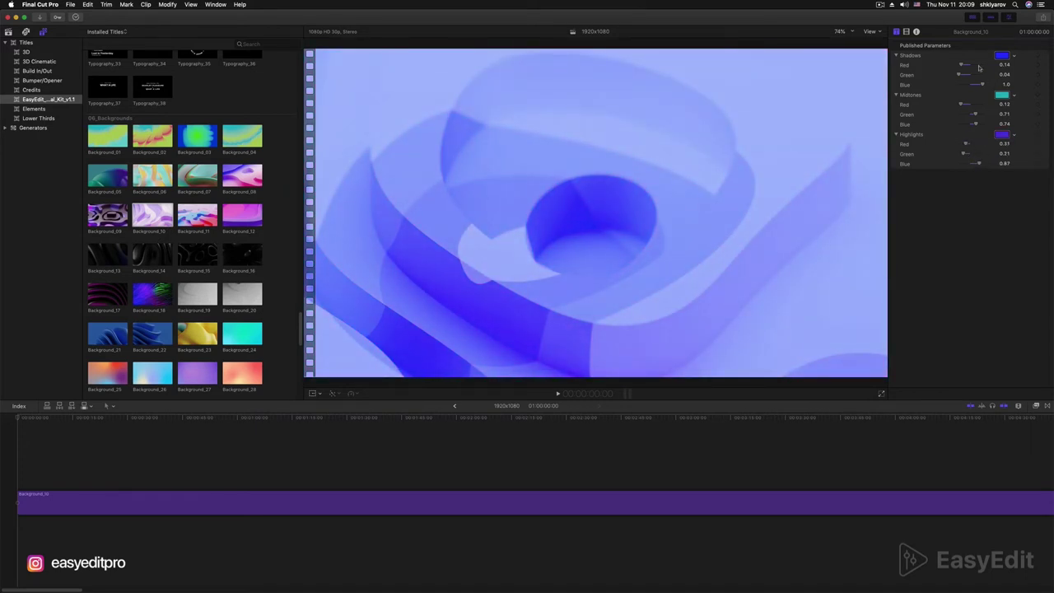
{"action": "mouse_move", "coordinate": [966, 66]}
{"action": "left_mouse_down"}
{"action": "mouse_move", "coordinate": [979, 68]}
{"action": "mouse_move", "coordinate": [965, 77]}
{"action": "left_mouse_up"}
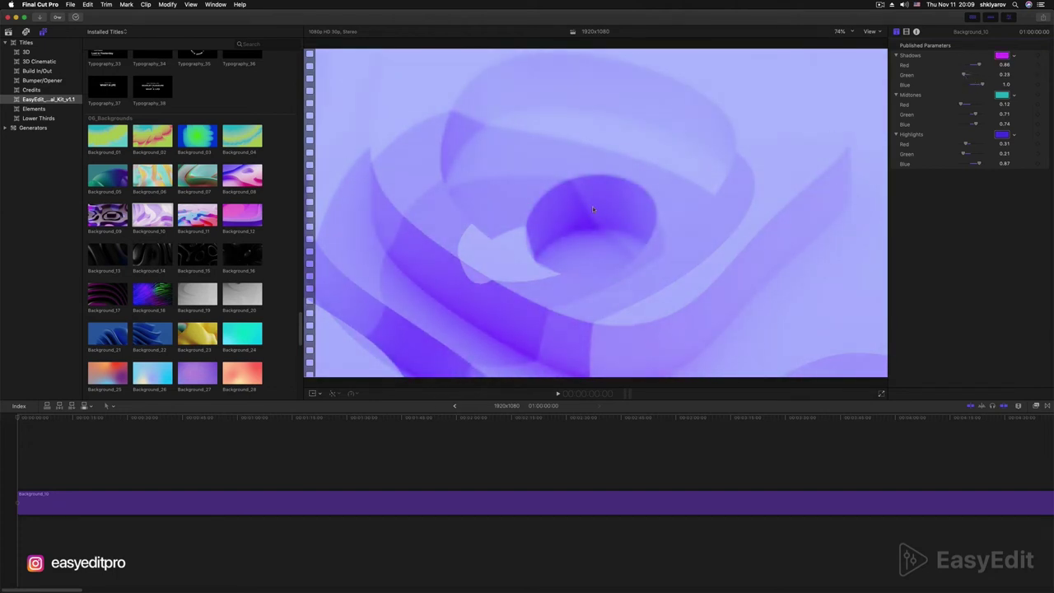
{"action": "scroll", "coordinate": [202, 155], "scroll_direction": "down", "scroll_amount": 3}
{"action": "scroll", "coordinate": [231, 264], "scroll_direction": "down", "scroll_amount": 4}
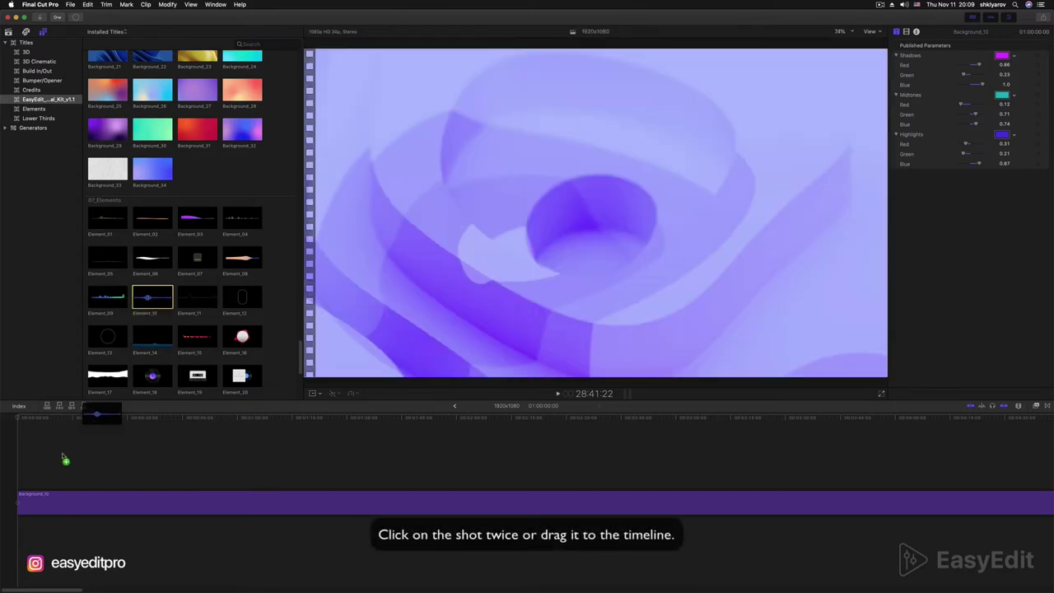
Add Element_10 above the background, make its fill colours yellow and green, and play it.
{"action": "left_click_drag", "start_coordinate": [152, 298], "coordinate": [23, 469]}
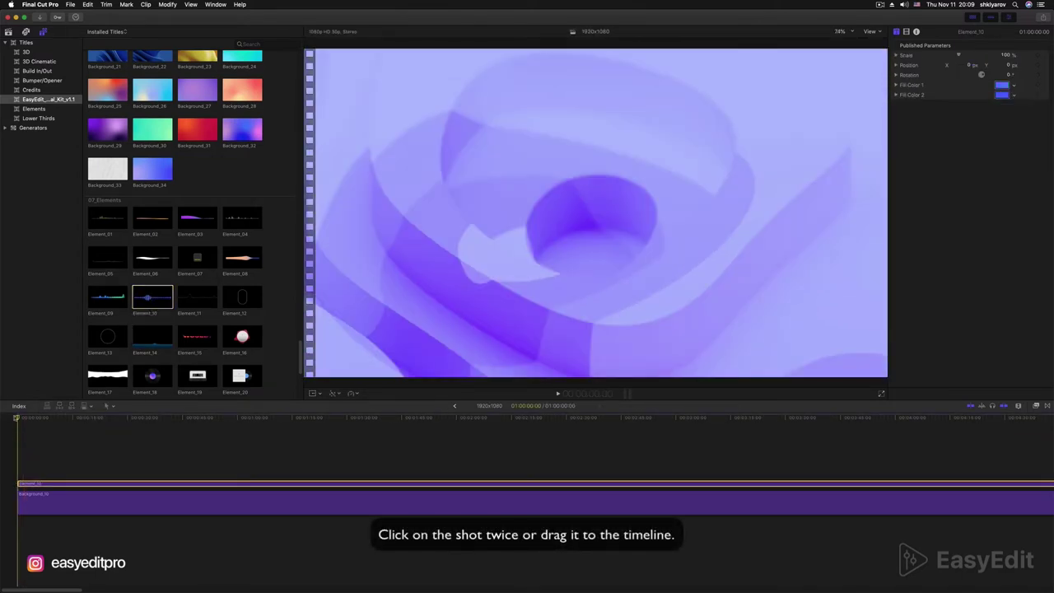
{"action": "left_click_drag", "start_coordinate": [19, 418], "coordinate": [63, 418]}
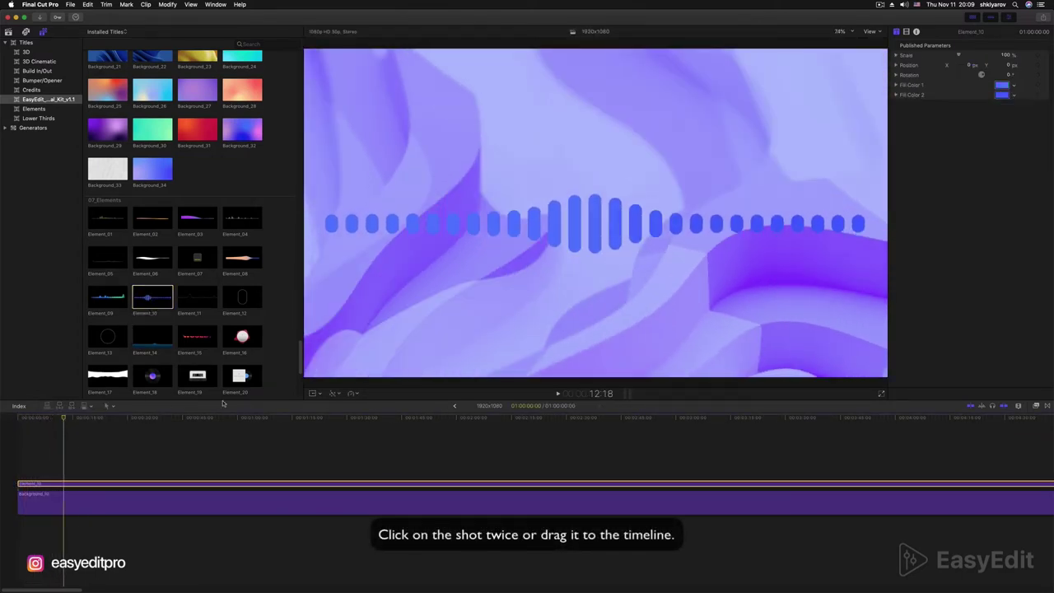
{"action": "left_click", "coordinate": [1002, 84]}
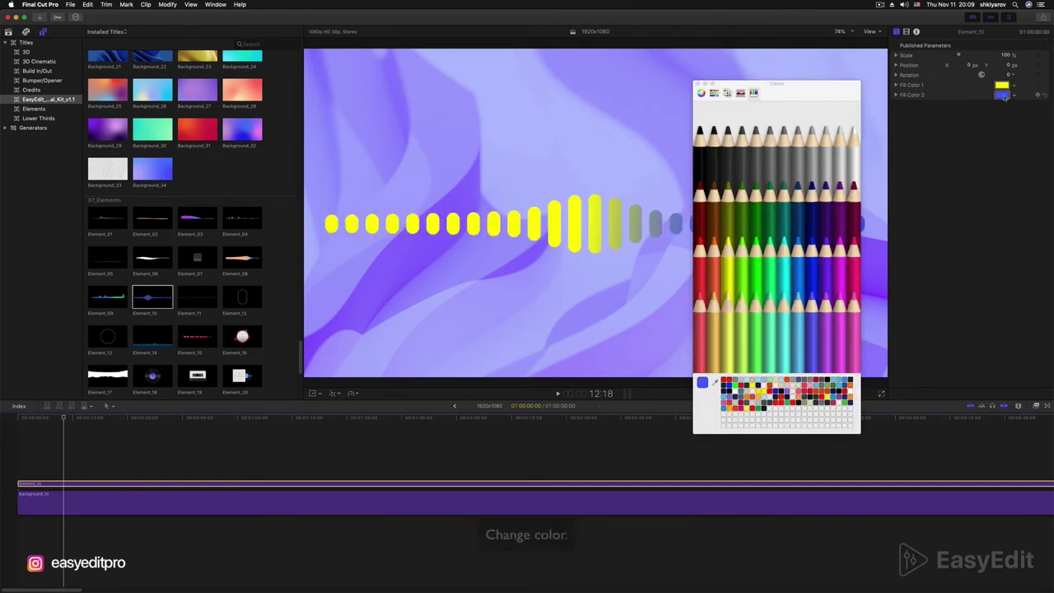
{"action": "left_click", "coordinate": [754, 274]}
{"action": "left_click", "coordinate": [753, 275]}
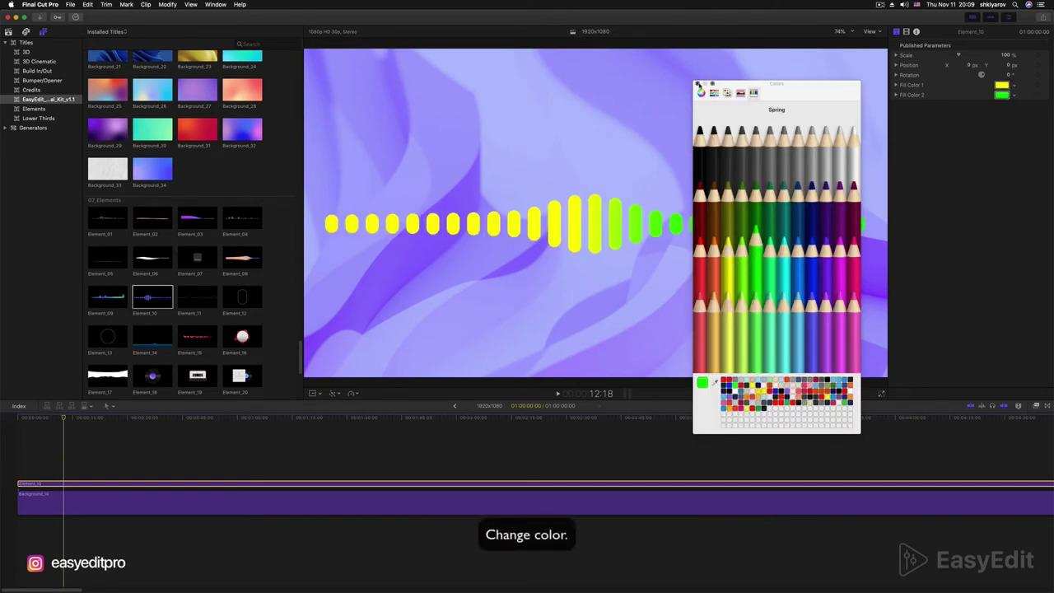
{"action": "left_click", "coordinate": [697, 83]}
{"action": "key", "text": "space"}
{"action": "left_click", "coordinate": [2, 424]}
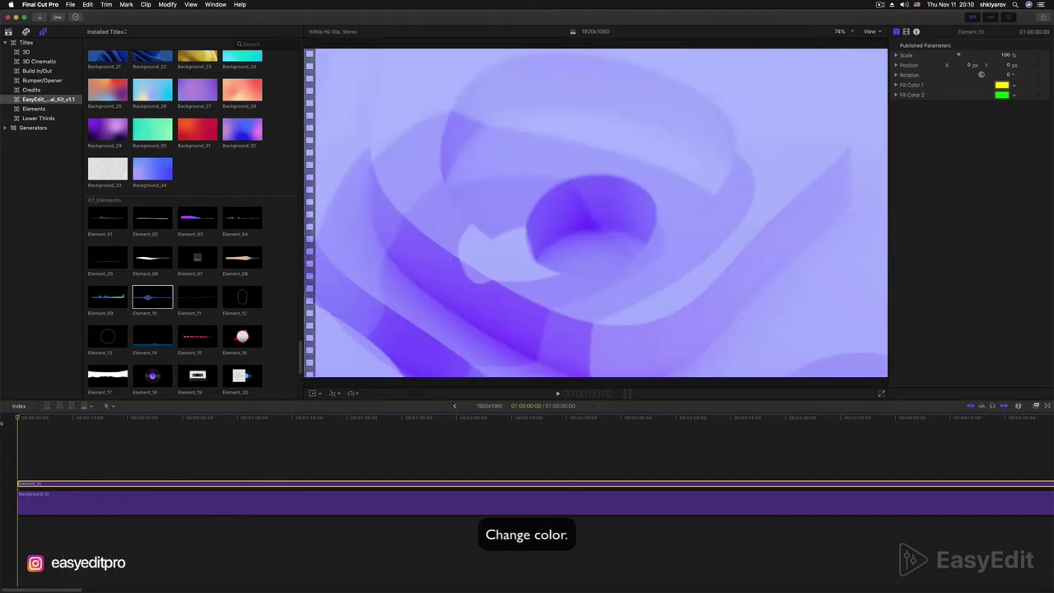
{"action": "key", "text": "space"}
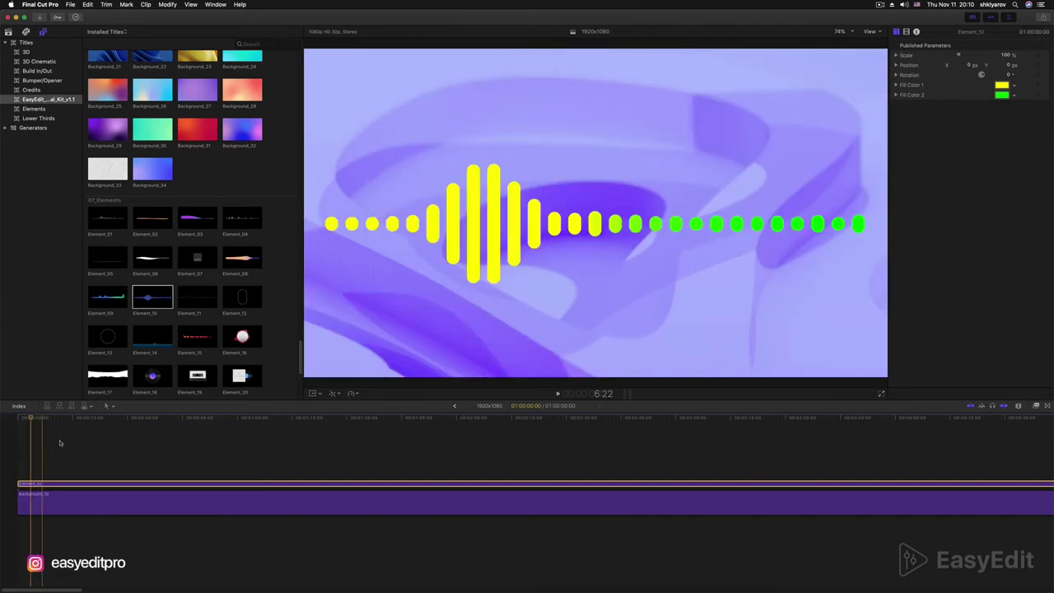
Replace Element_10 with the Element_04 waveform and preview it from the start.
{"action": "left_click", "coordinate": [110, 483]}
{"action": "key", "text": "BackSpace"}
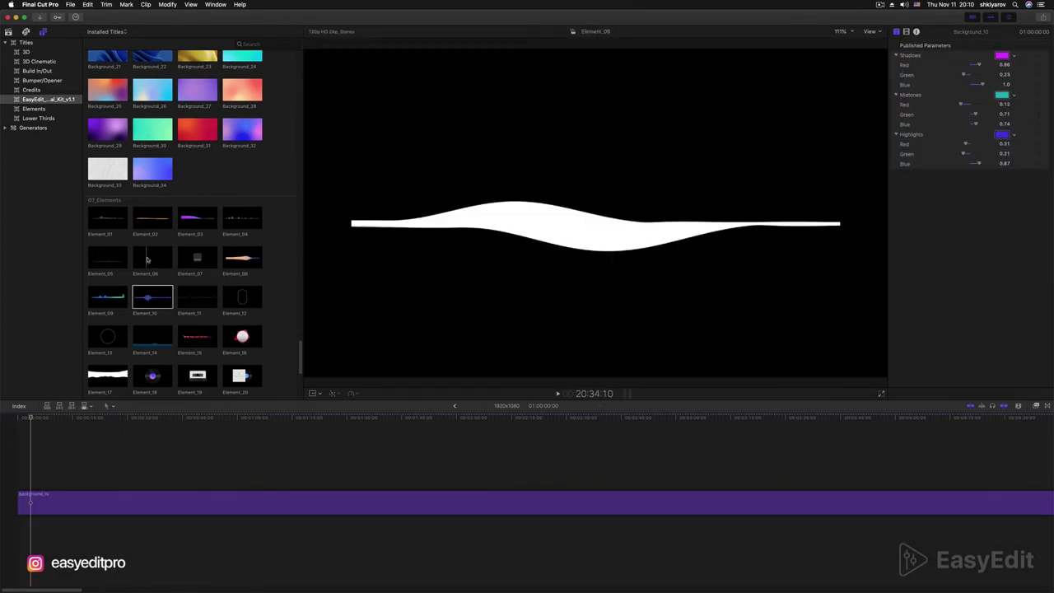
{"action": "mouse_move", "coordinate": [242, 217]}
{"action": "left_mouse_down"}
{"action": "mouse_move", "coordinate": [83, 465]}
{"action": "mouse_move", "coordinate": [83, 482]}
{"action": "left_mouse_up"}
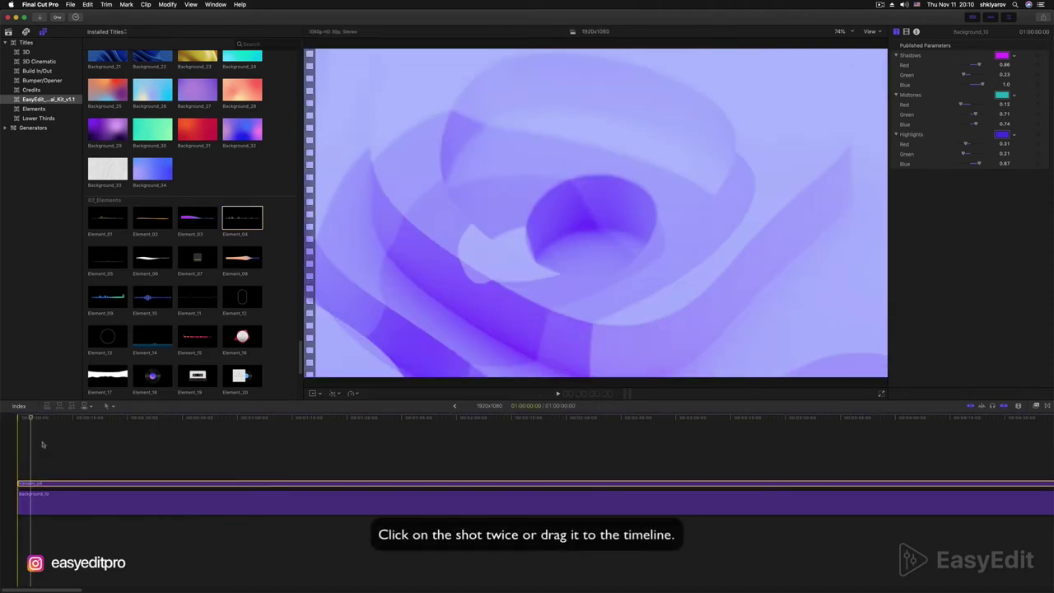
{"action": "left_click_drag", "start_coordinate": [48, 420], "coordinate": [1, 426]}
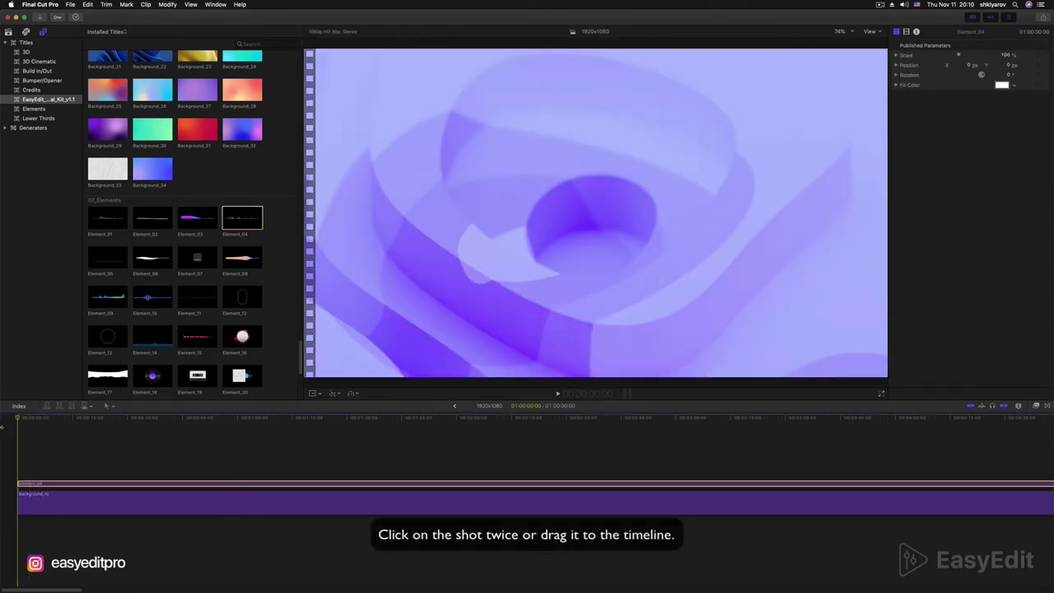
{"action": "key", "text": "space"}
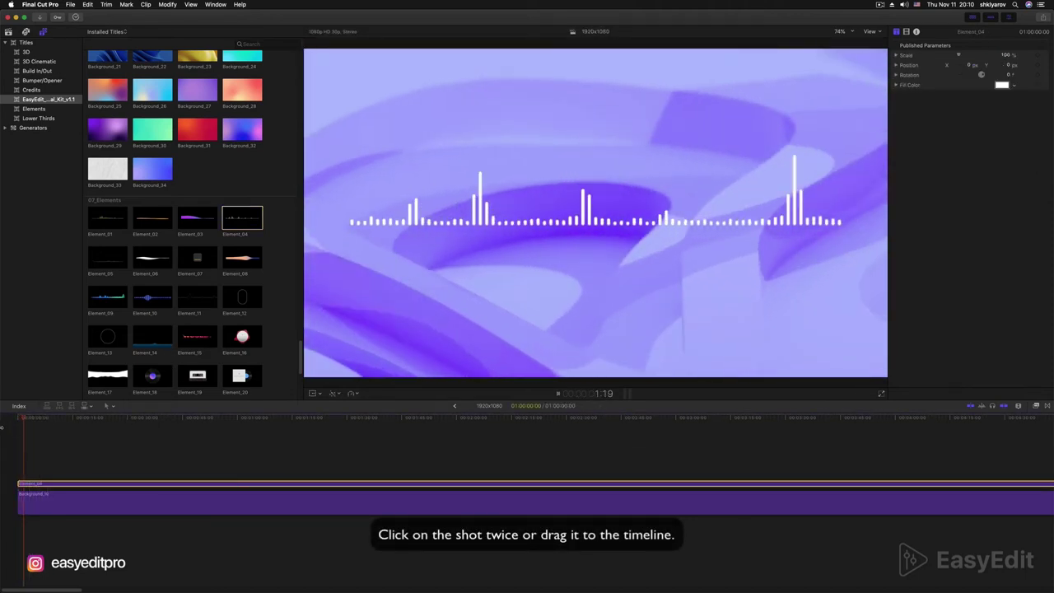
{"action": "key", "text": "space"}
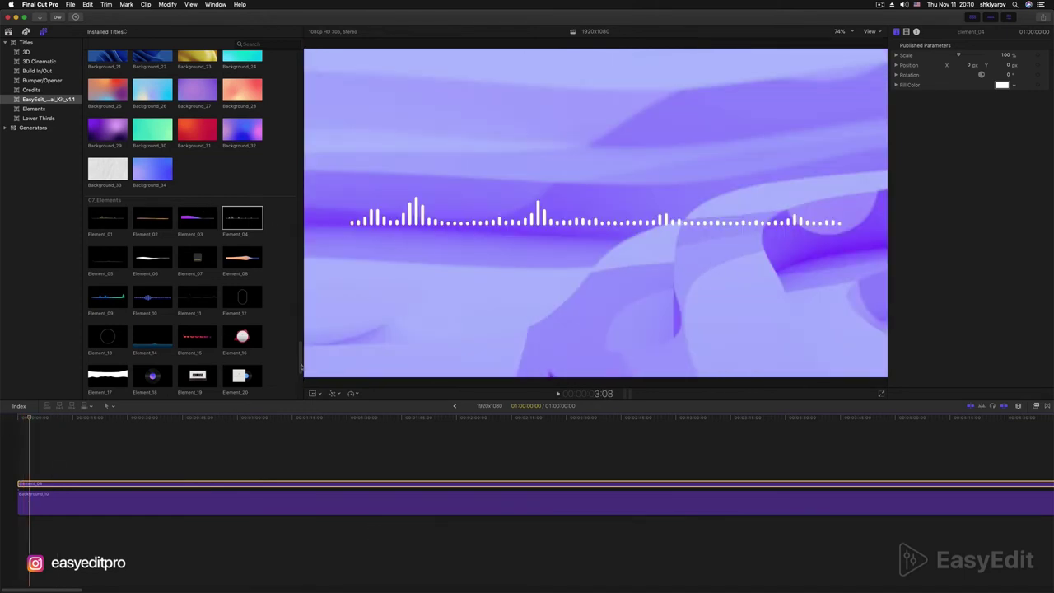
{"action": "left_click_drag", "start_coordinate": [302, 367], "coordinate": [300, 277]}
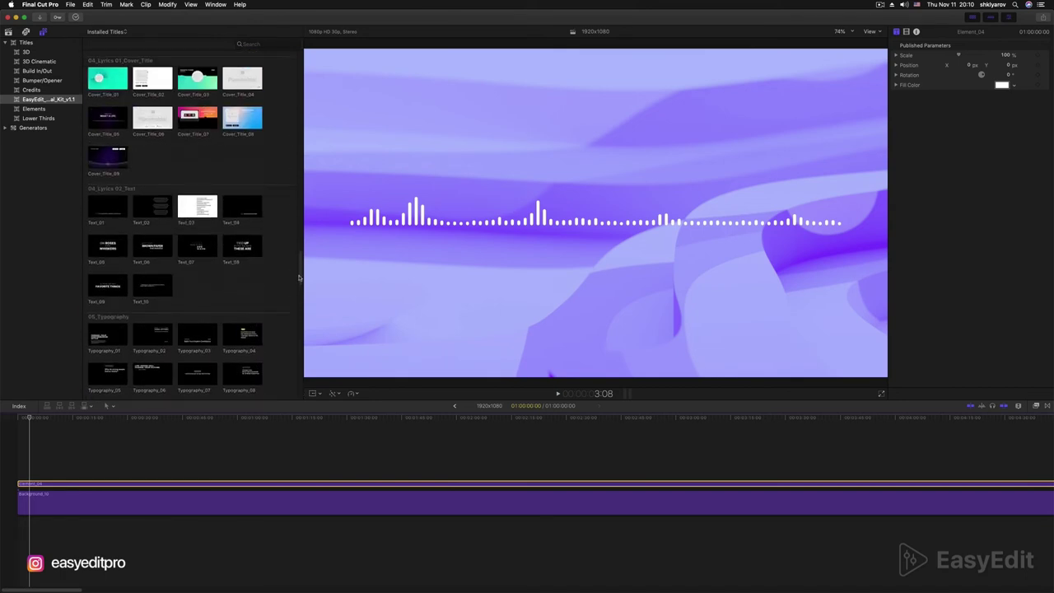
Place Typography_06 above the waveform at the timeline start and play its title animation.
{"action": "left_click_drag", "start_coordinate": [300, 277], "coordinate": [301, 288]}
{"action": "left_click", "coordinate": [119, 258]}
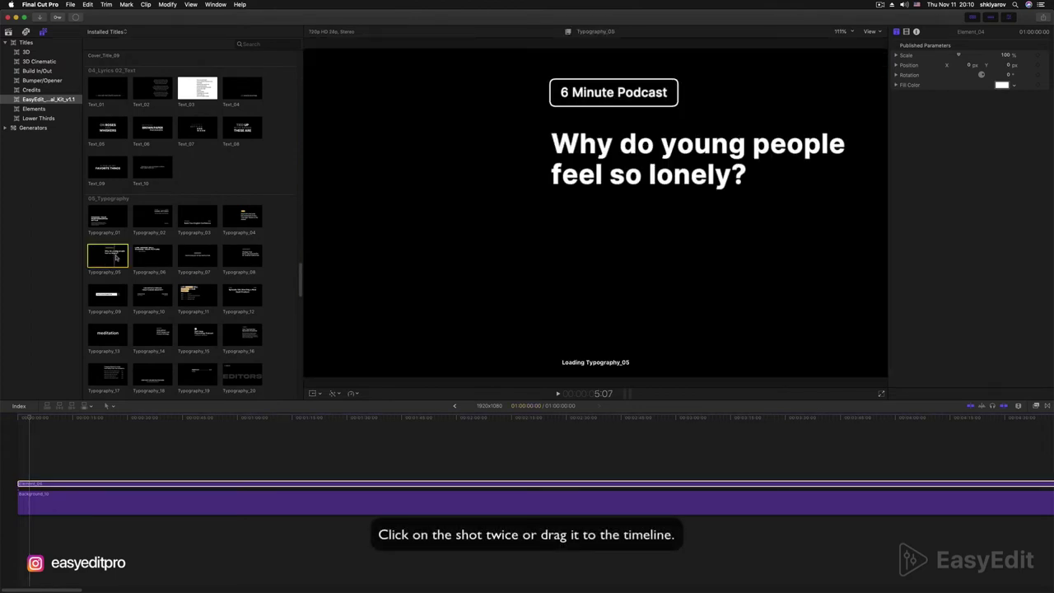
{"action": "left_click_drag", "start_coordinate": [151, 257], "coordinate": [20, 473]}
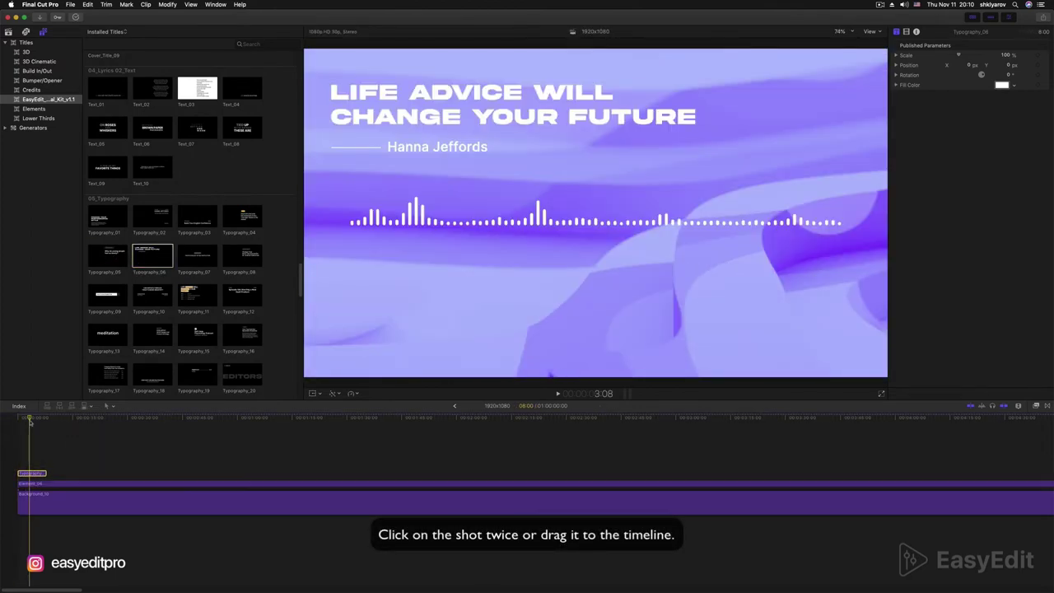
{"action": "left_click", "coordinate": [10, 422]}
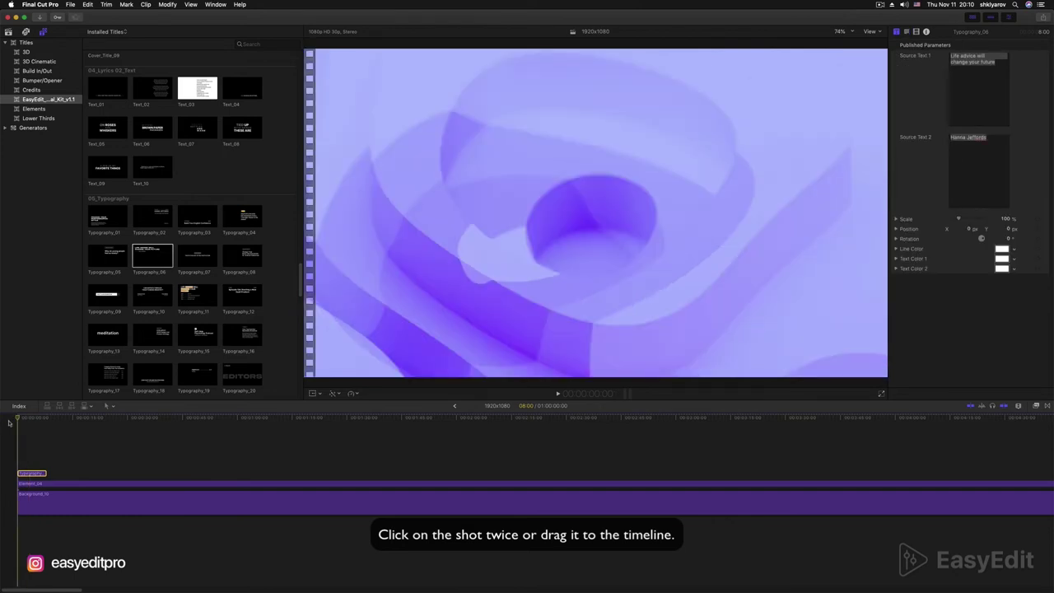
{"action": "key", "text": "space"}
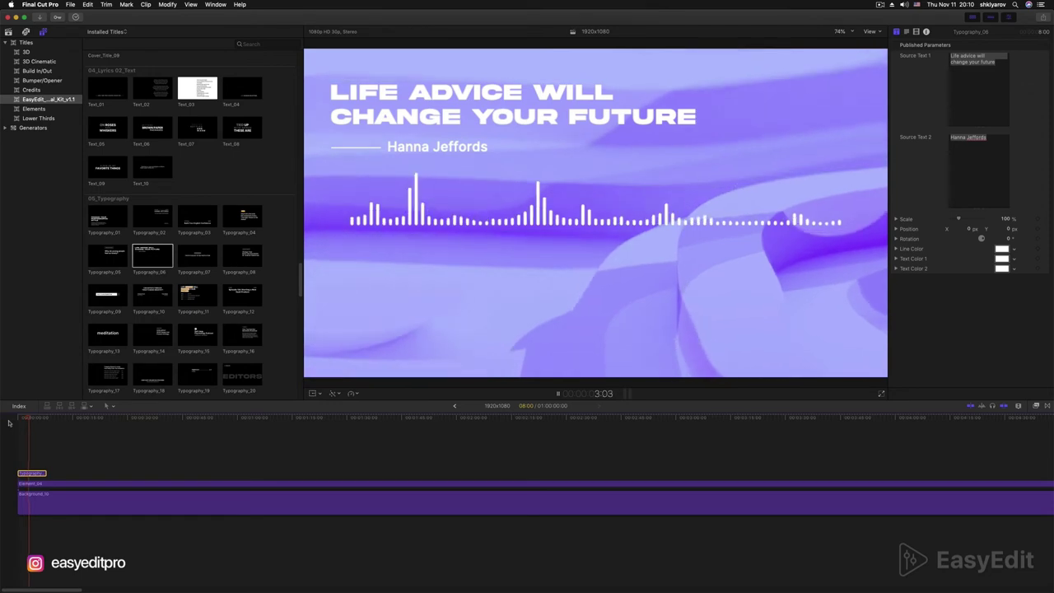
{"action": "key", "text": "space"}
{"action": "left_click_drag", "start_coordinate": [301, 285], "coordinate": [303, 241]}
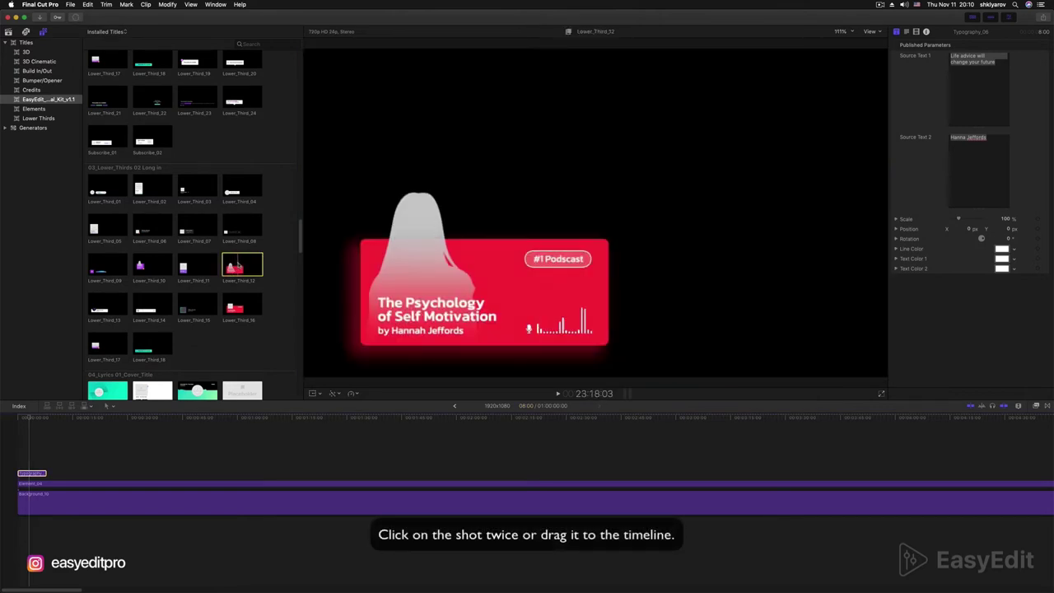
Add Lower_Third_12 above the title, move it lower left, and start filling its drop zone.
{"action": "double_click", "coordinate": [236, 269]}
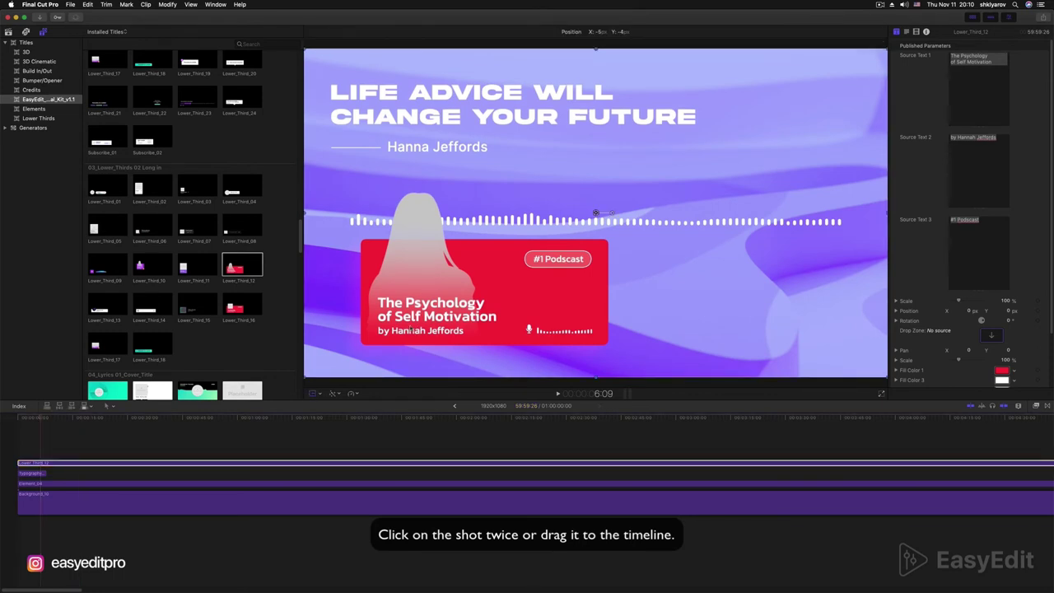
{"action": "left_click_drag", "start_coordinate": [411, 325], "coordinate": [380, 345]}
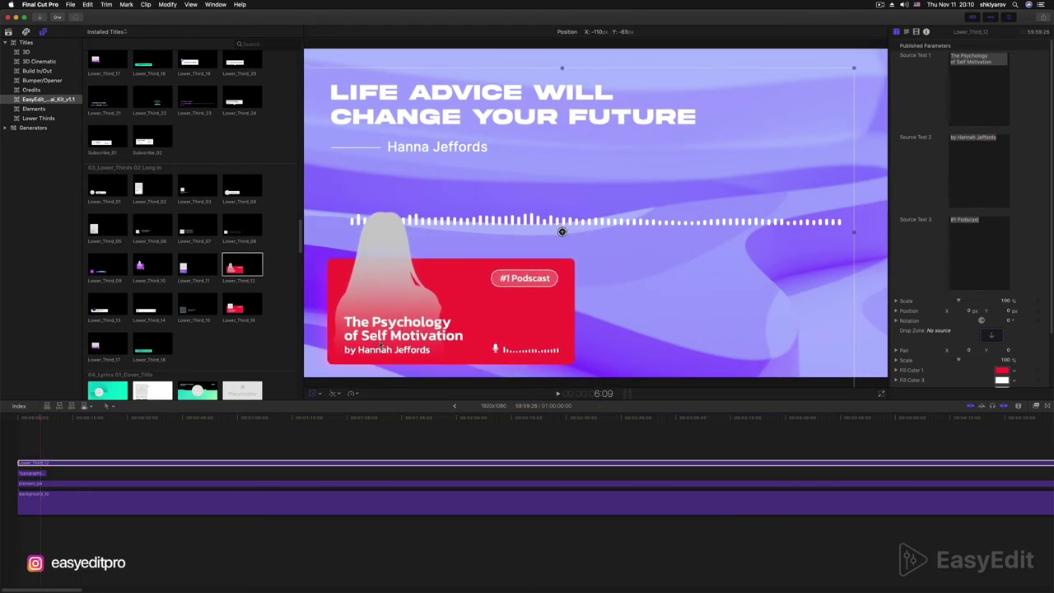
{"action": "left_click", "coordinate": [314, 395]}
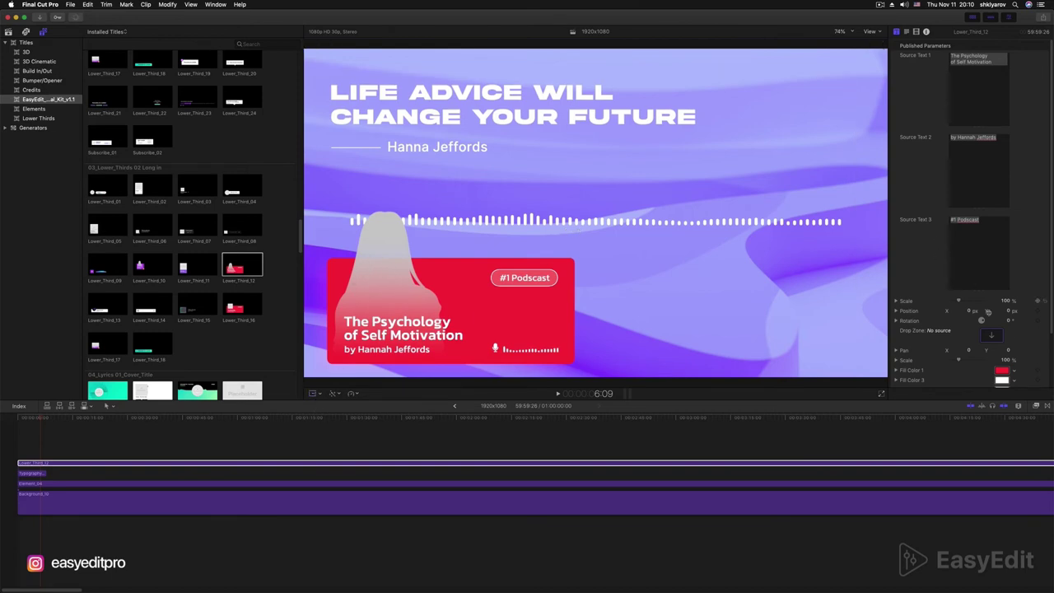
{"action": "left_click", "coordinate": [990, 334]}
Choose the blue-jacket woman clip from the library as the drop-zone photo.
{"action": "left_click", "coordinate": [8, 31]}
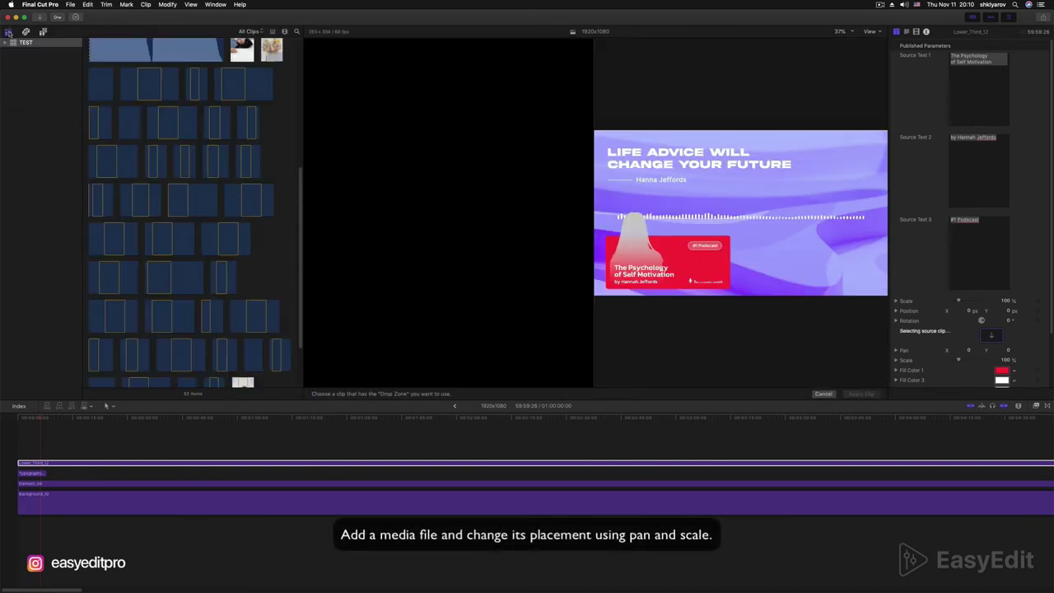
{"action": "scroll", "coordinate": [223, 279], "scroll_direction": "down", "scroll_amount": 3}
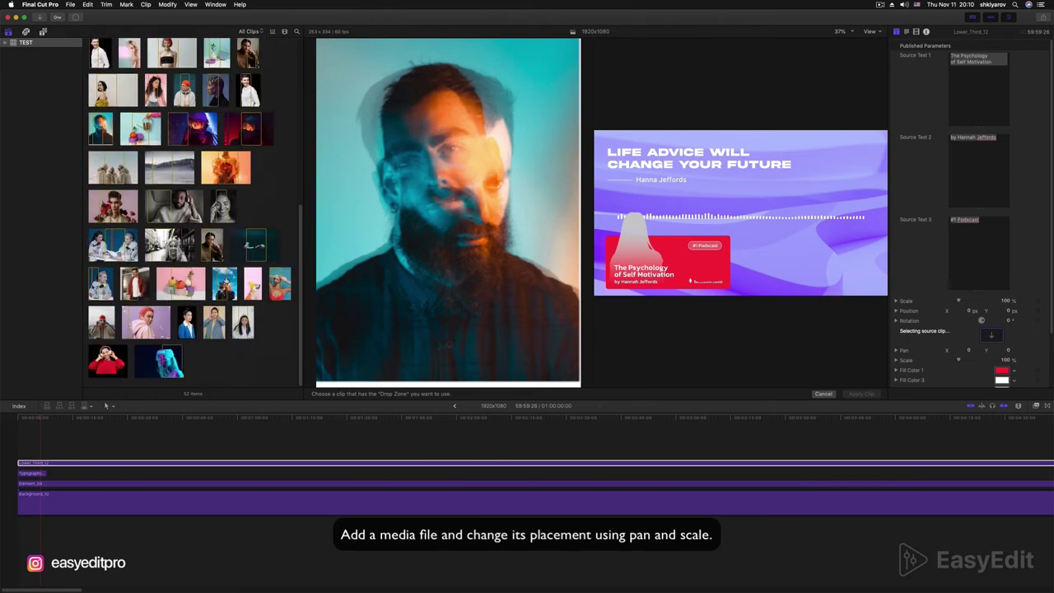
{"action": "left_click", "coordinate": [214, 295]}
{"action": "left_click", "coordinate": [247, 329]}
{"action": "scroll", "coordinate": [257, 328], "scroll_direction": "up", "scroll_amount": 5}
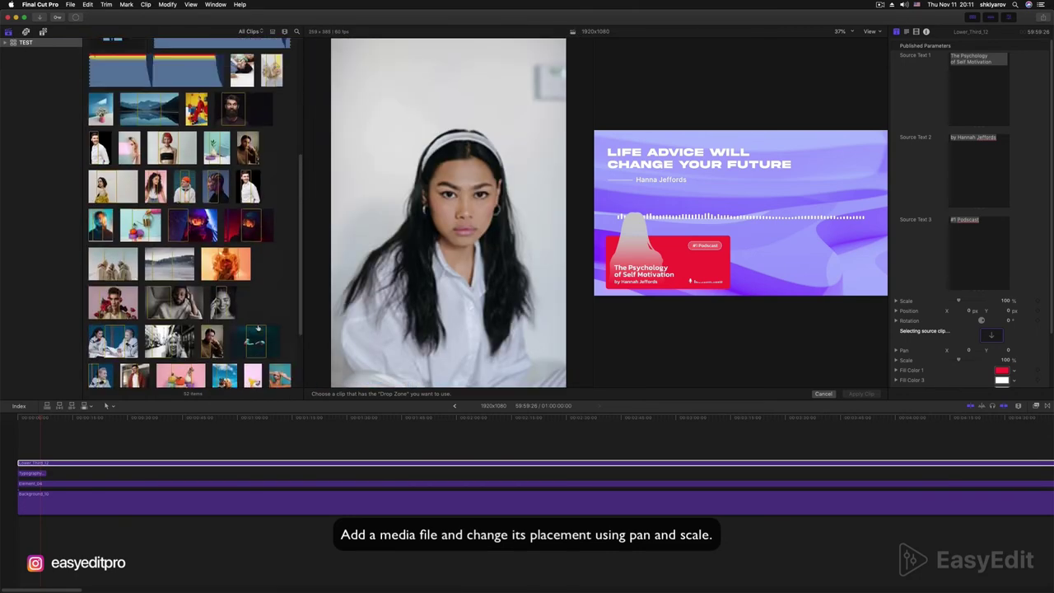
{"action": "scroll", "coordinate": [126, 250], "scroll_direction": "down", "scroll_amount": 3}
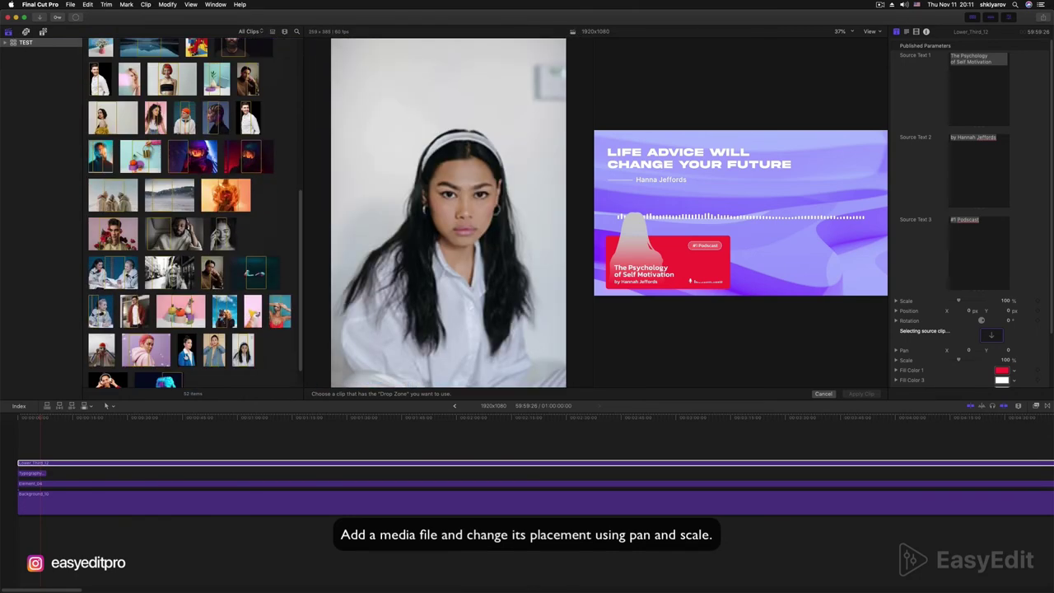
{"action": "left_click", "coordinate": [185, 351]}
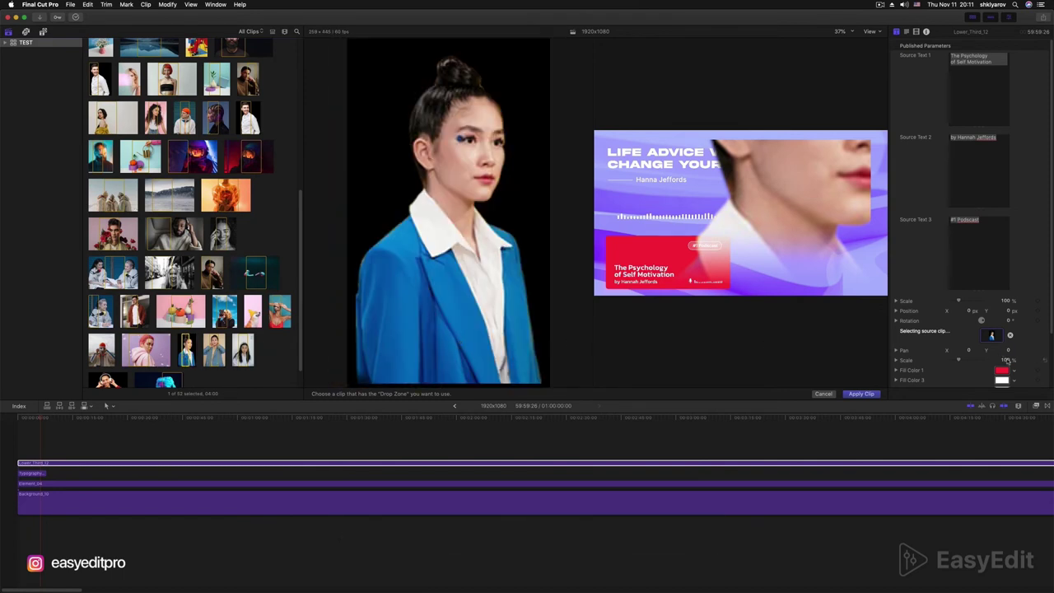
Shrink and reposition the photo with Drop Zone Scale and Pan X/Y, apply it, and play back.
{"action": "left_click_drag", "start_coordinate": [1006, 360], "coordinate": [922, 351]}
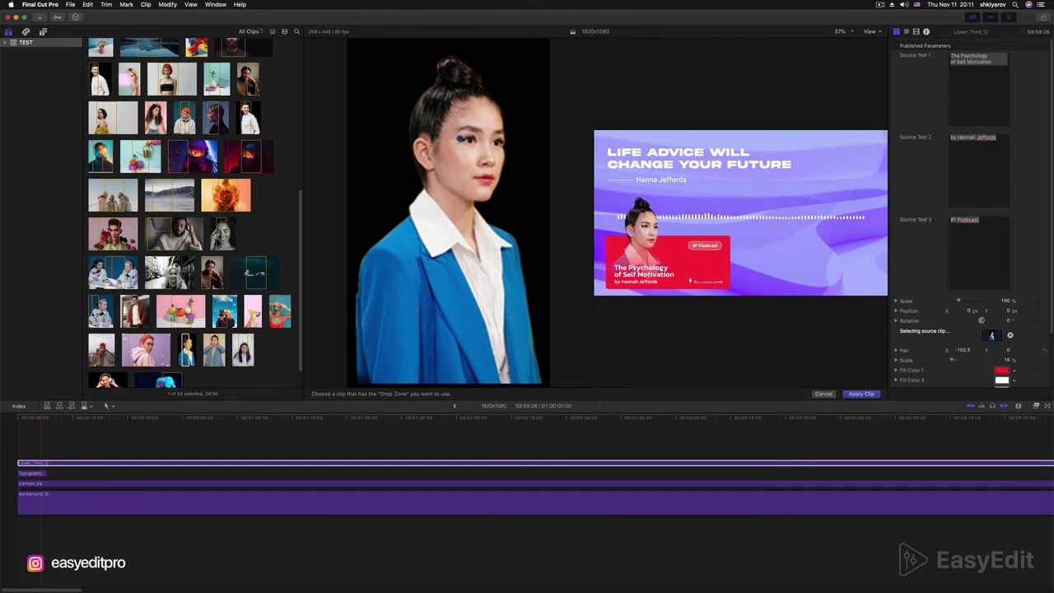
{"action": "mouse_move", "coordinate": [1009, 350]}
{"action": "left_mouse_down"}
{"action": "mouse_move", "coordinate": [1008, 373]}
{"action": "mouse_move", "coordinate": [1007, 363]}
{"action": "left_mouse_up"}
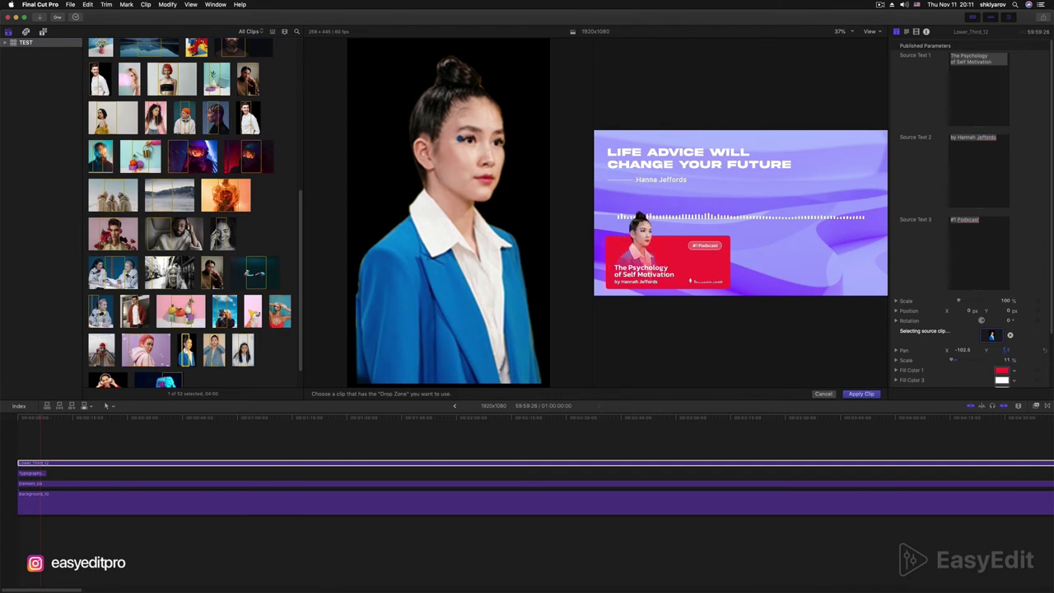
{"action": "left_click_drag", "start_coordinate": [963, 349], "coordinate": [954, 349]}
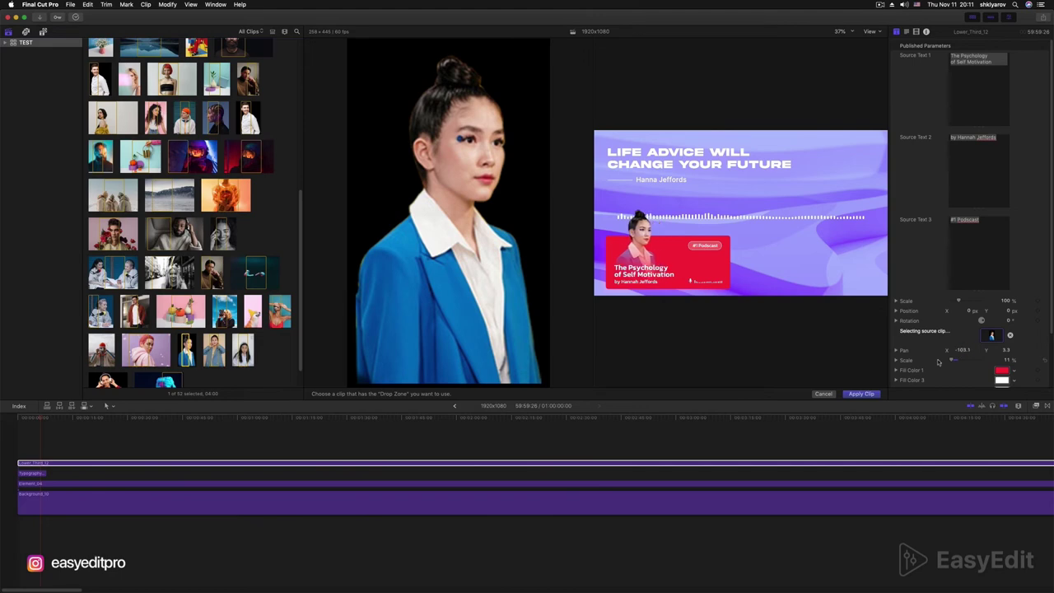
{"action": "left_click", "coordinate": [853, 394]}
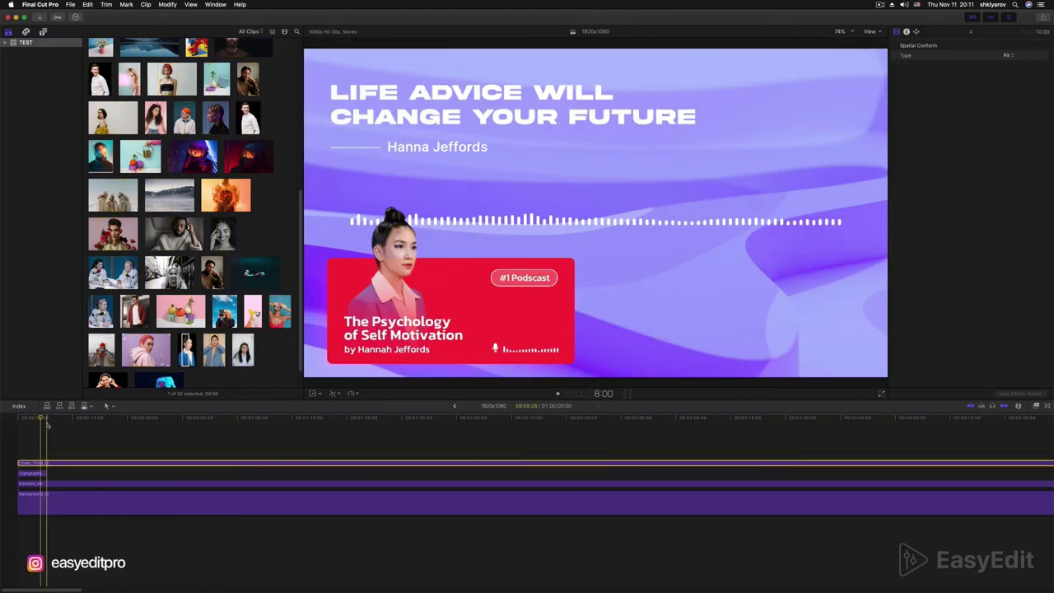
{"action": "key", "text": "Home"}
{"action": "key", "text": "space"}
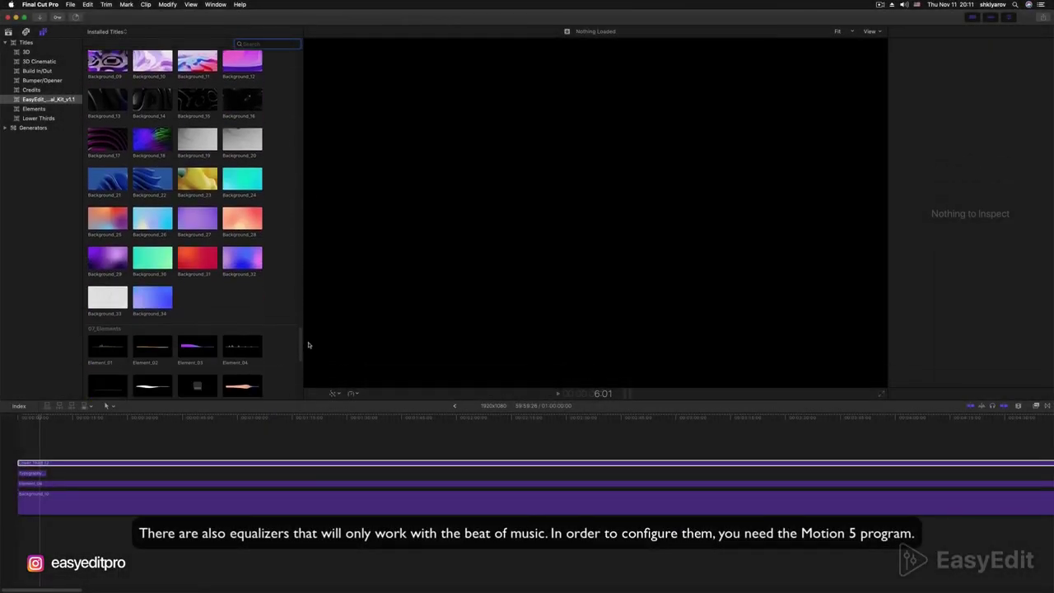
Preview Equalizer_01, 02 and 05, then open Equalizer_01 in Motion.
{"action": "left_click_drag", "start_coordinate": [309, 345], "coordinate": [305, 387]}
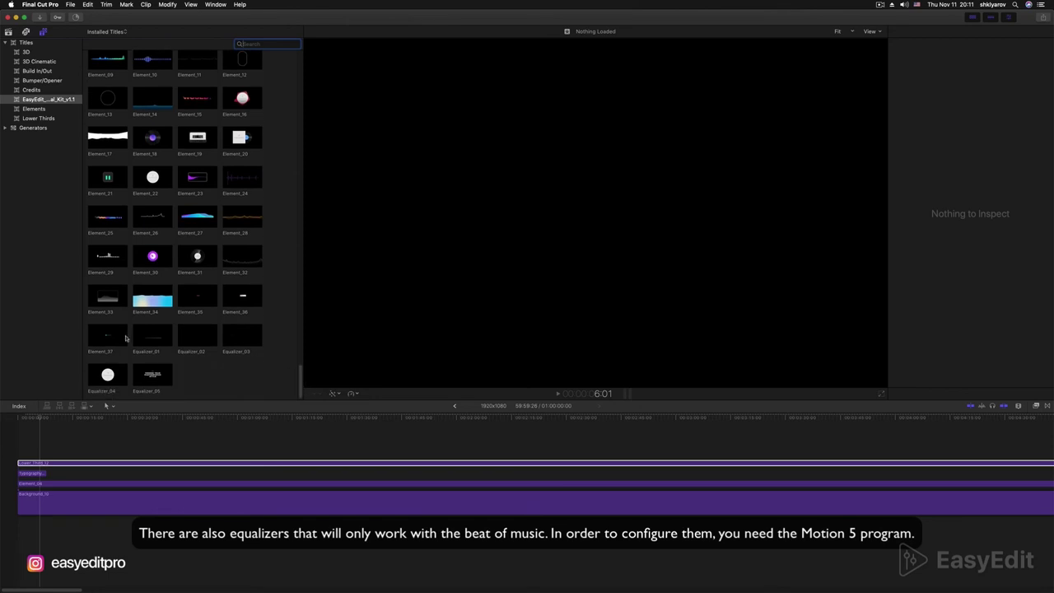
{"action": "left_click", "coordinate": [150, 334]}
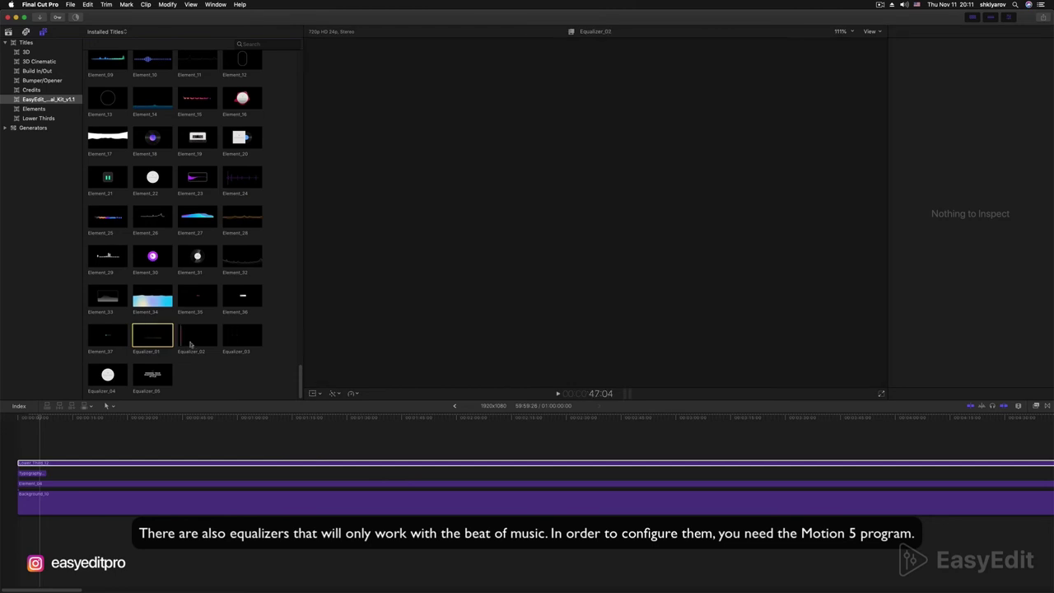
{"action": "left_click", "coordinate": [196, 335]}
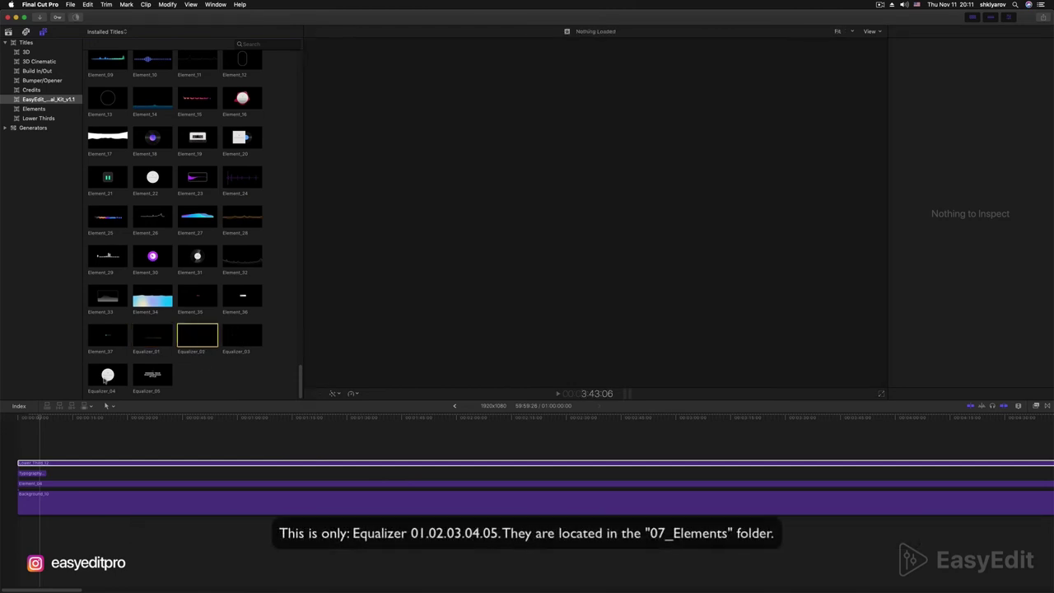
{"action": "left_click", "coordinate": [151, 377]}
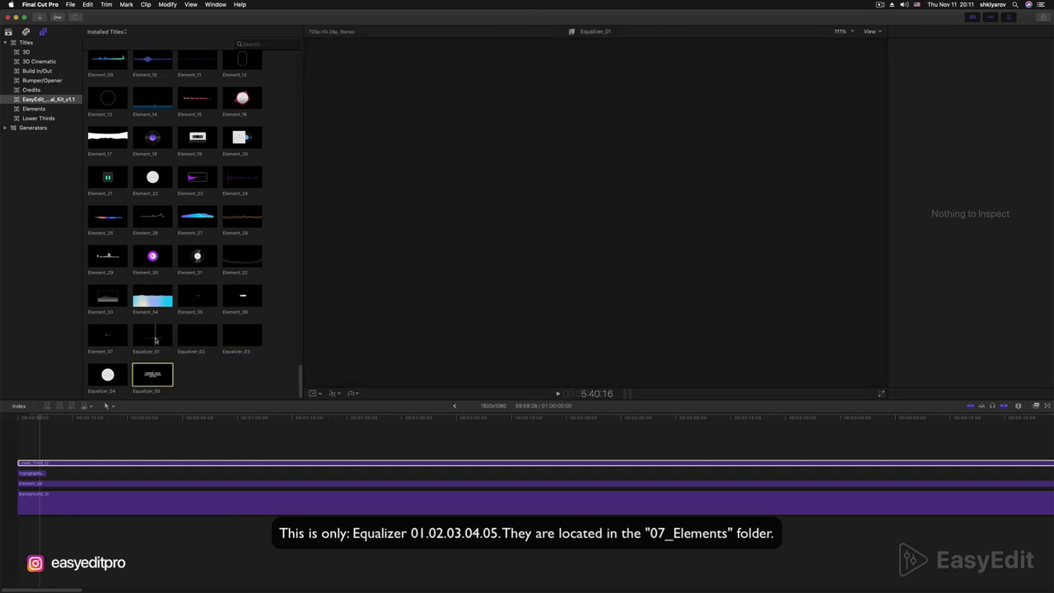
{"action": "right_click", "coordinate": [144, 332]}
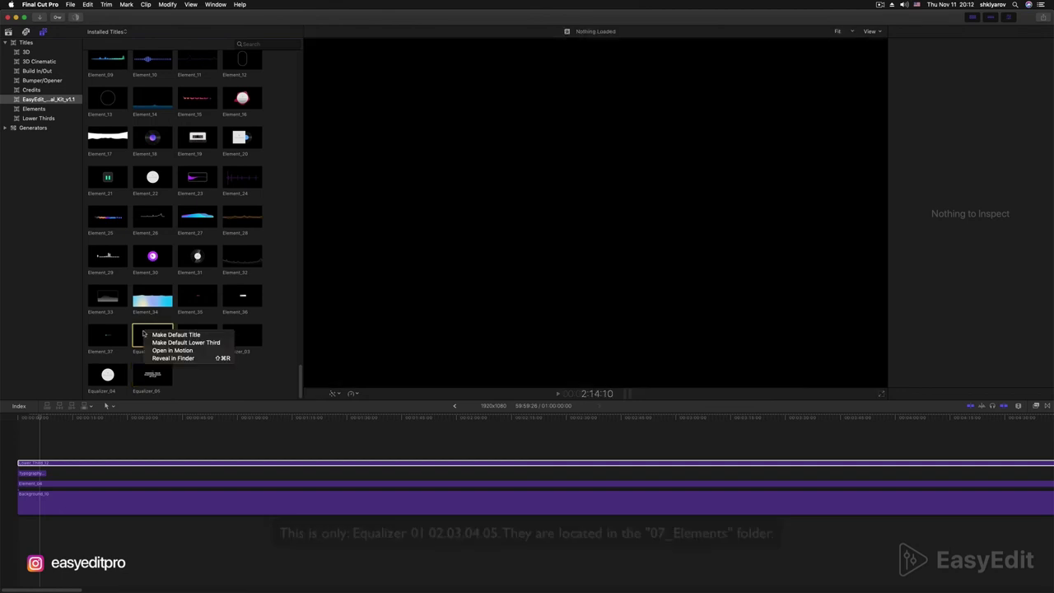
{"action": "left_click", "coordinate": [183, 351]}
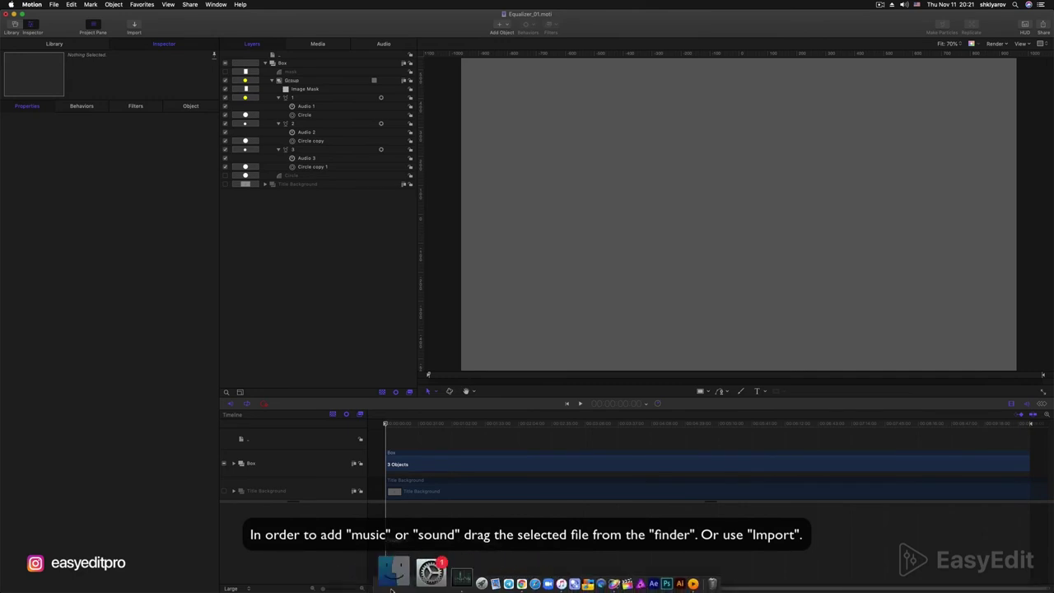
Drag the pop-summer MP3 from Finder into Motion's timeline as an audio track.
{"action": "left_click", "coordinate": [422, 572]}
{"action": "left_click_drag", "start_coordinate": [328, 183], "coordinate": [270, 545]}
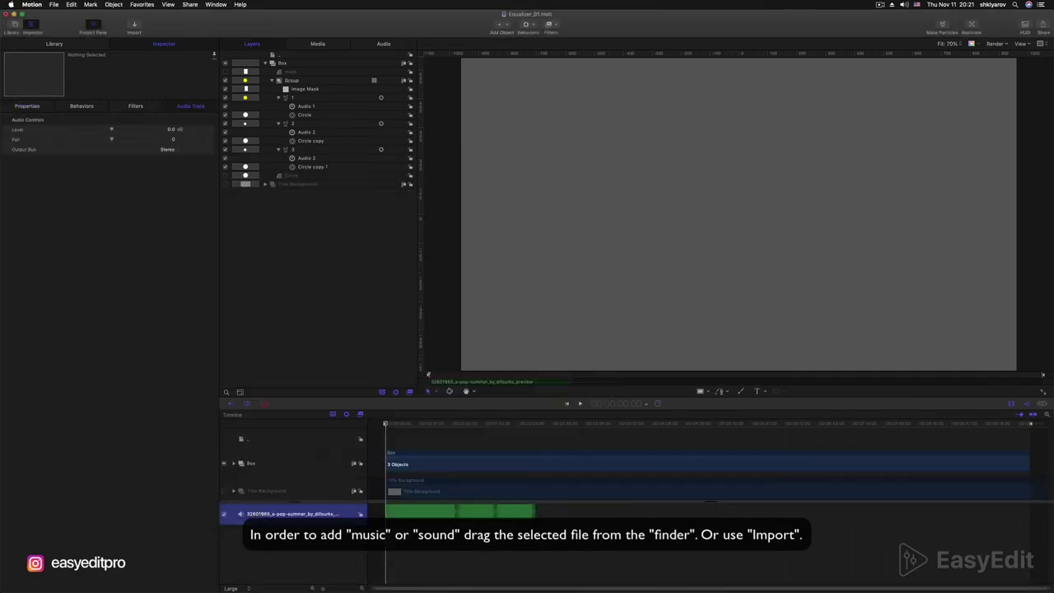
{"action": "left_click", "coordinate": [53, 4]}
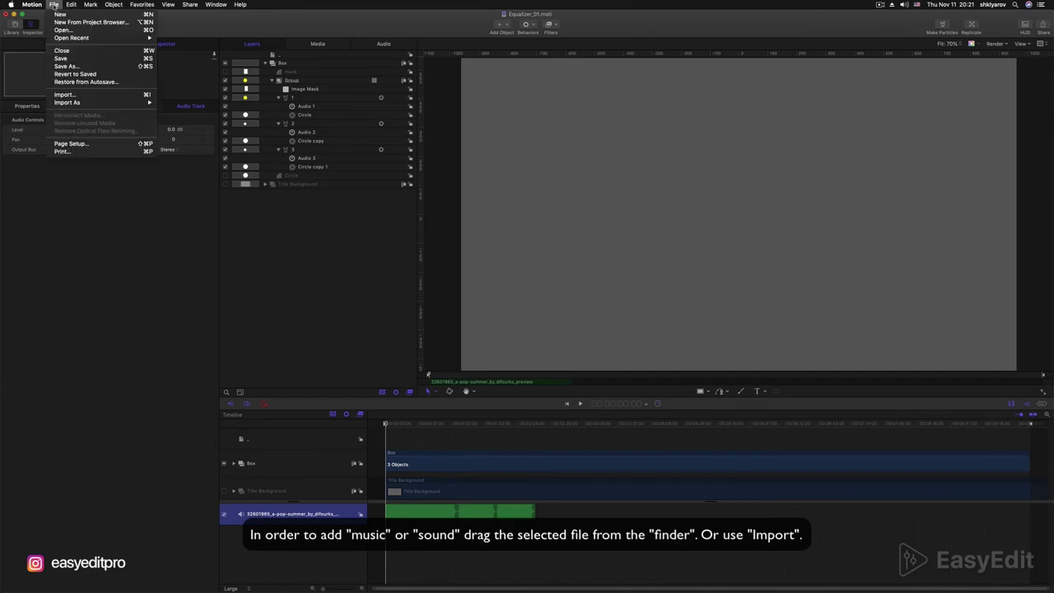
{"action": "mouse_move", "coordinate": [107, 104]}
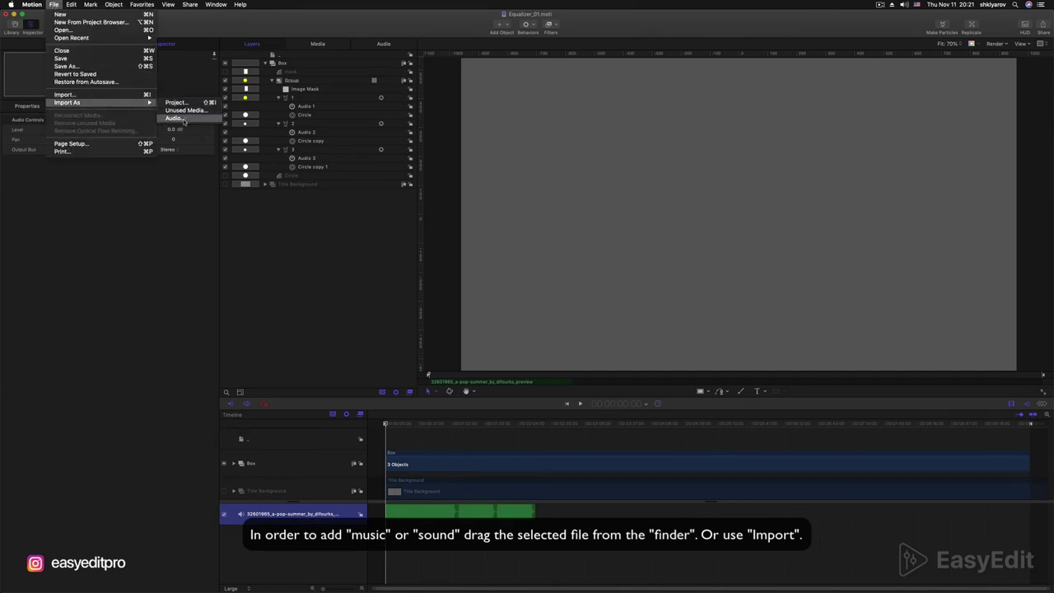
{"action": "left_click", "coordinate": [250, 247]}
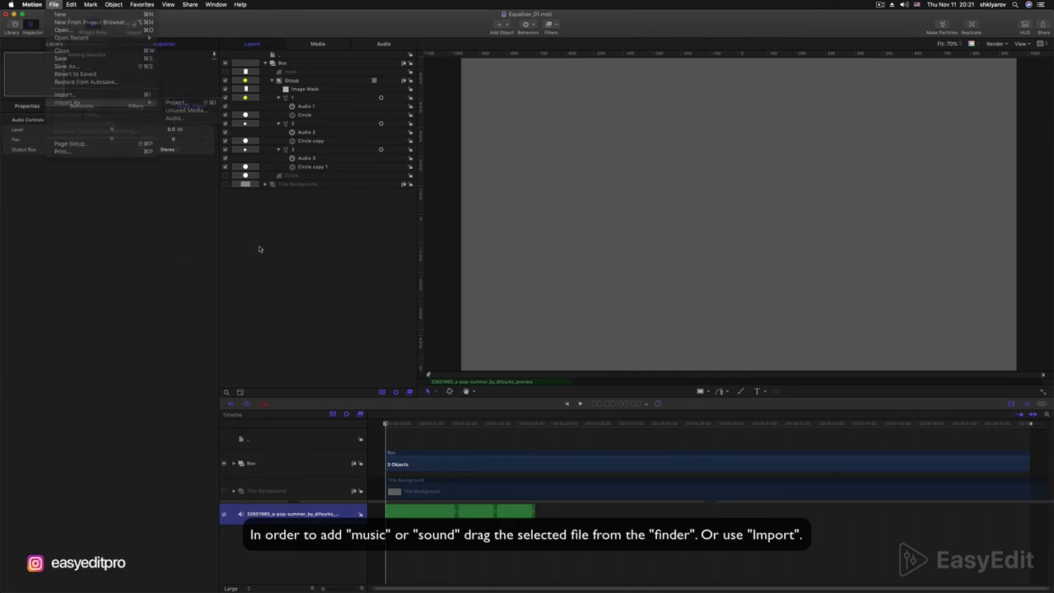
Set the pop-summer track as the Audio 1 behaviour's source audio.
{"action": "left_click", "coordinate": [321, 108]}
{"action": "left_click", "coordinate": [319, 133]}
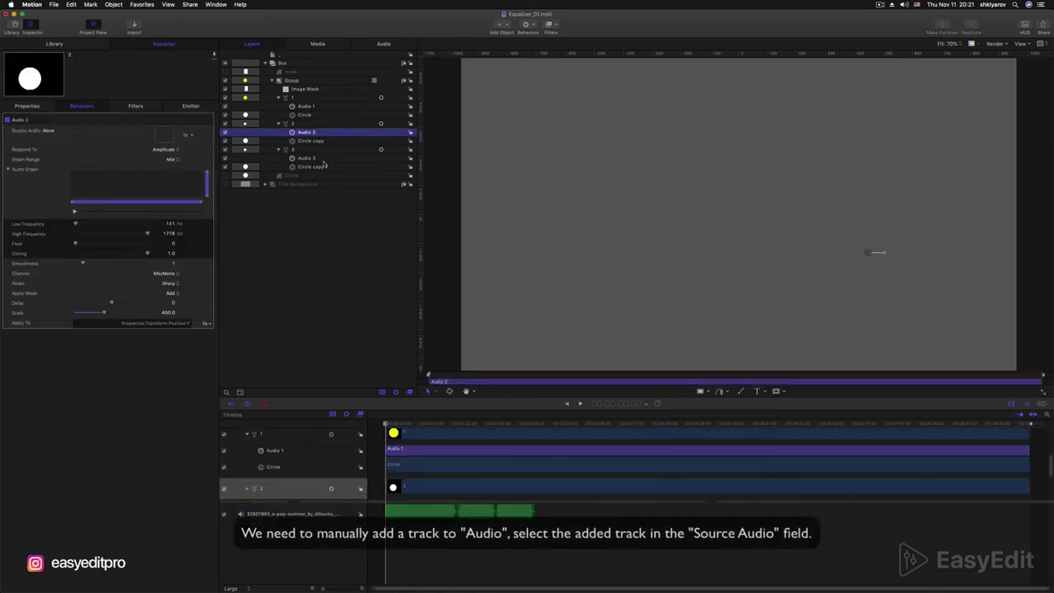
{"action": "left_click", "coordinate": [321, 158]}
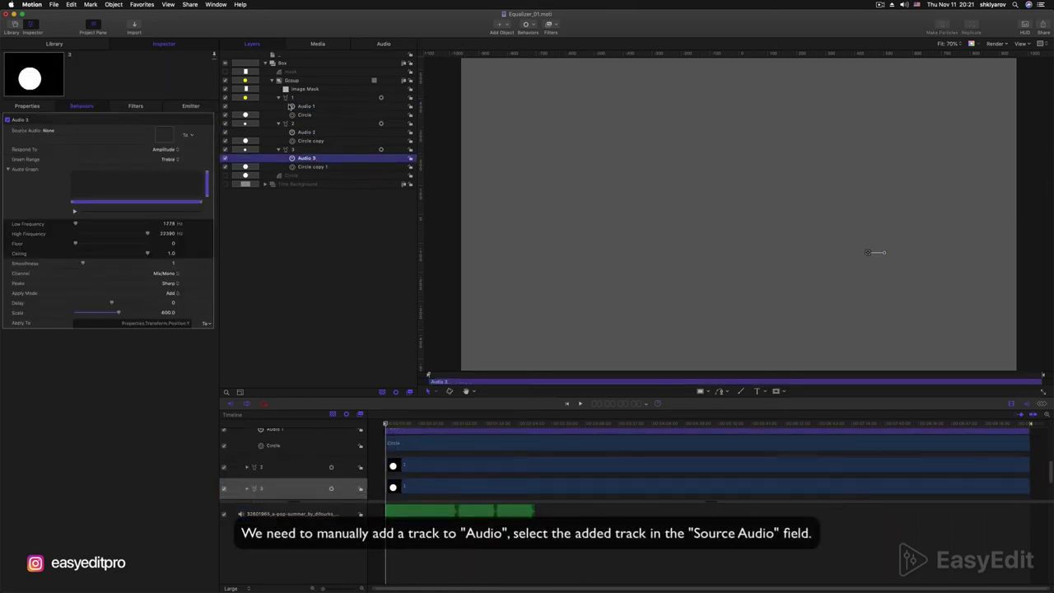
{"action": "left_click", "coordinate": [311, 107]}
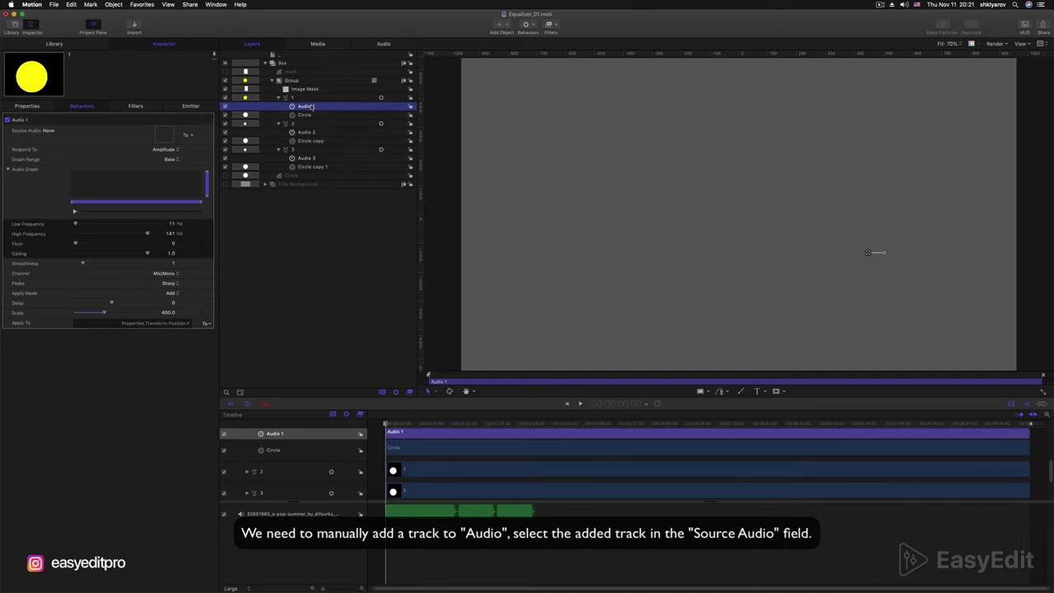
{"action": "left_click", "coordinate": [188, 137]}
{"action": "left_click", "coordinate": [194, 149]}
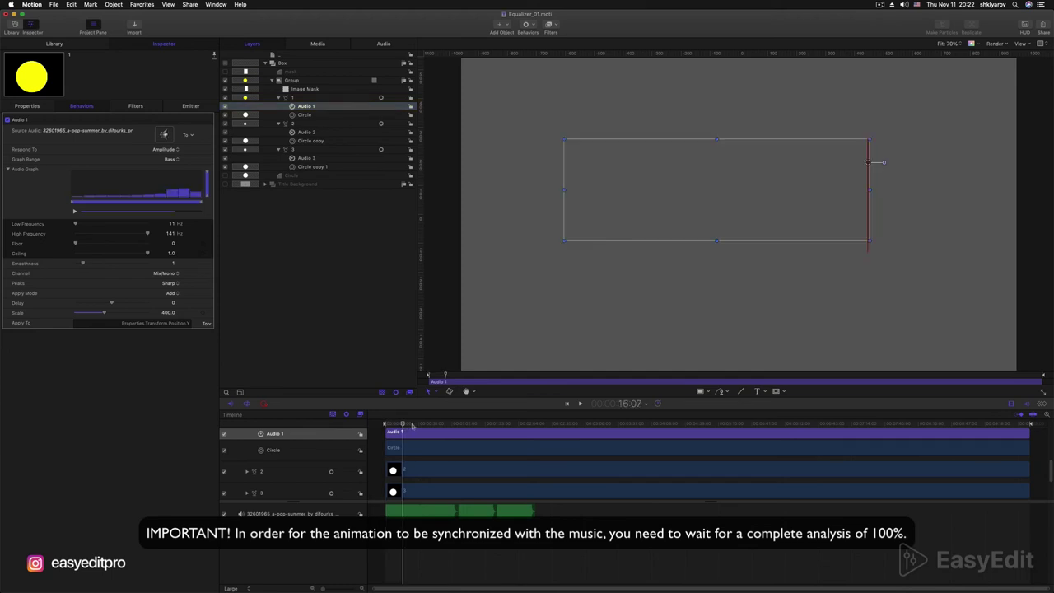
Set the pop-summer track as source audio for the Audio 2 and Audio 3 behaviours.
{"action": "left_click", "coordinate": [315, 134]}
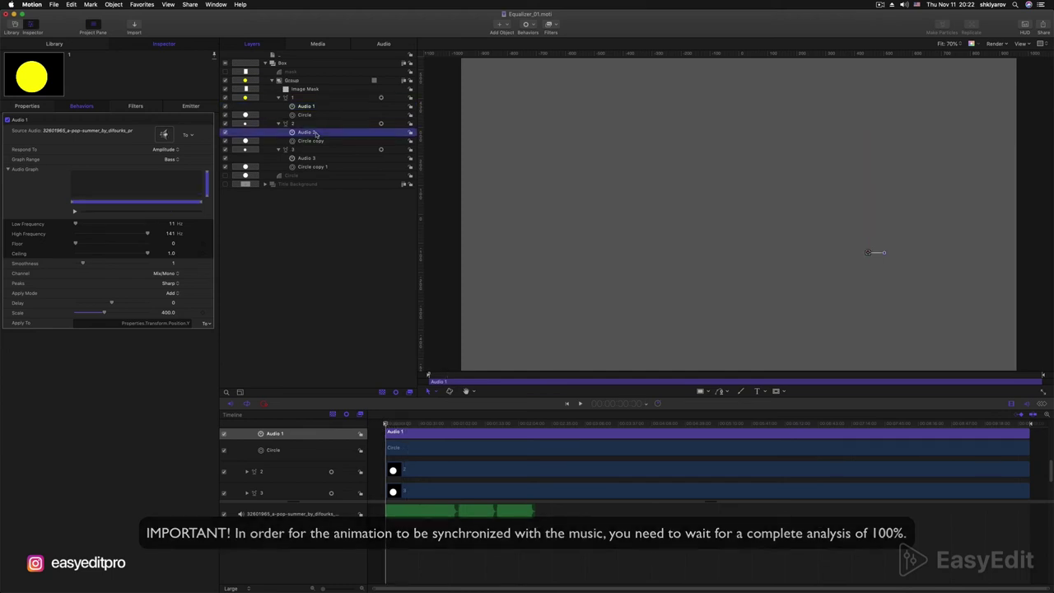
{"action": "left_click", "coordinate": [186, 137]}
{"action": "left_click", "coordinate": [199, 151]}
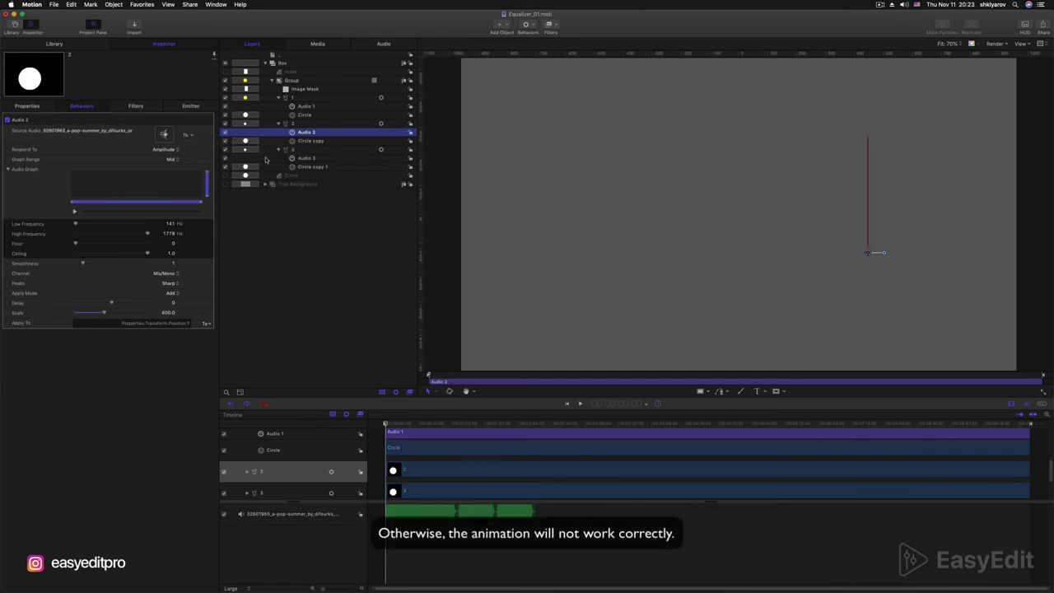
{"action": "left_click", "coordinate": [306, 157]}
{"action": "left_click", "coordinate": [186, 137]}
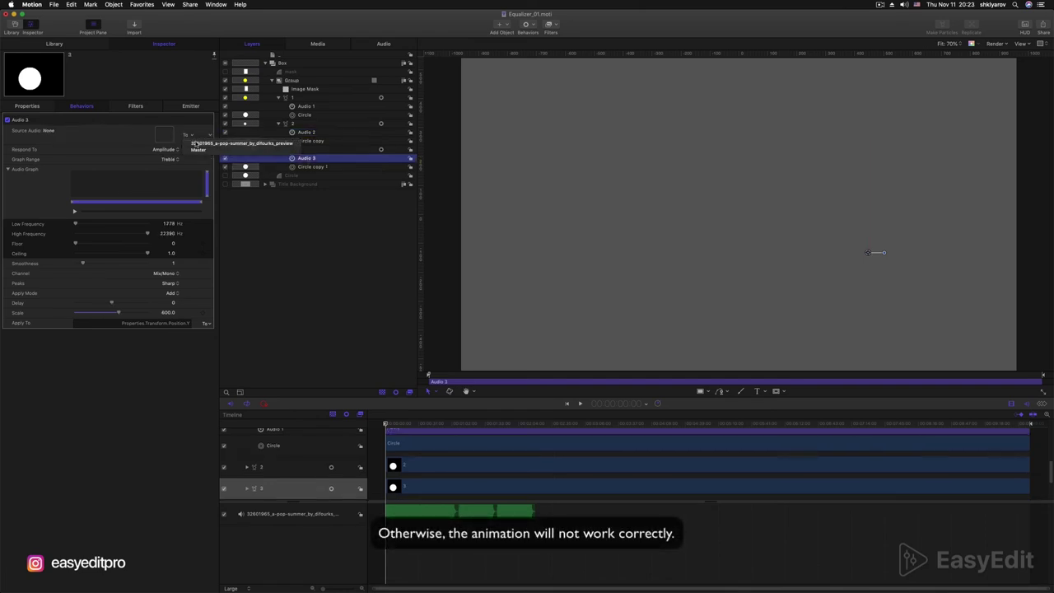
{"action": "left_click", "coordinate": [195, 143]}
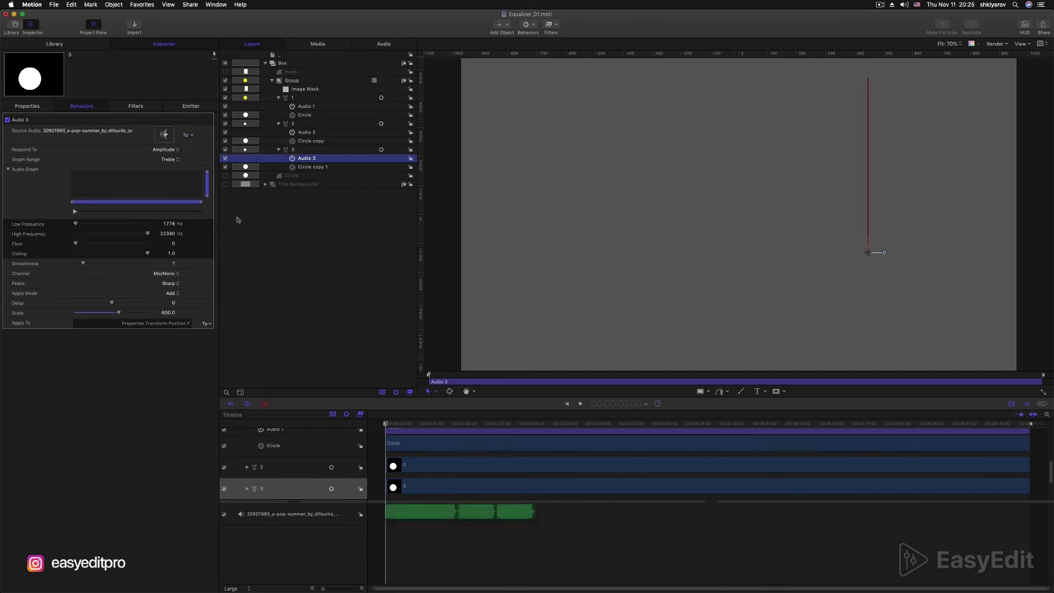
Collapse the Box group and select the project row in the timeline.
{"action": "scroll", "coordinate": [346, 462], "scroll_direction": "up", "scroll_amount": 2}
{"action": "scroll", "coordinate": [346, 462], "scroll_direction": "up", "scroll_amount": 3}
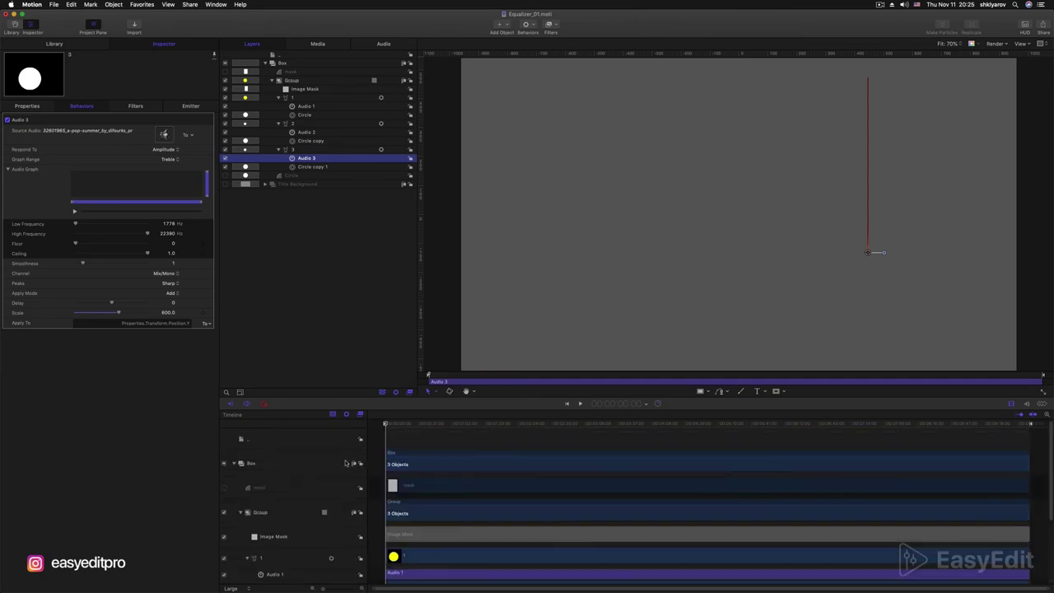
{"action": "left_click", "coordinate": [236, 463]}
{"action": "left_click", "coordinate": [354, 438]}
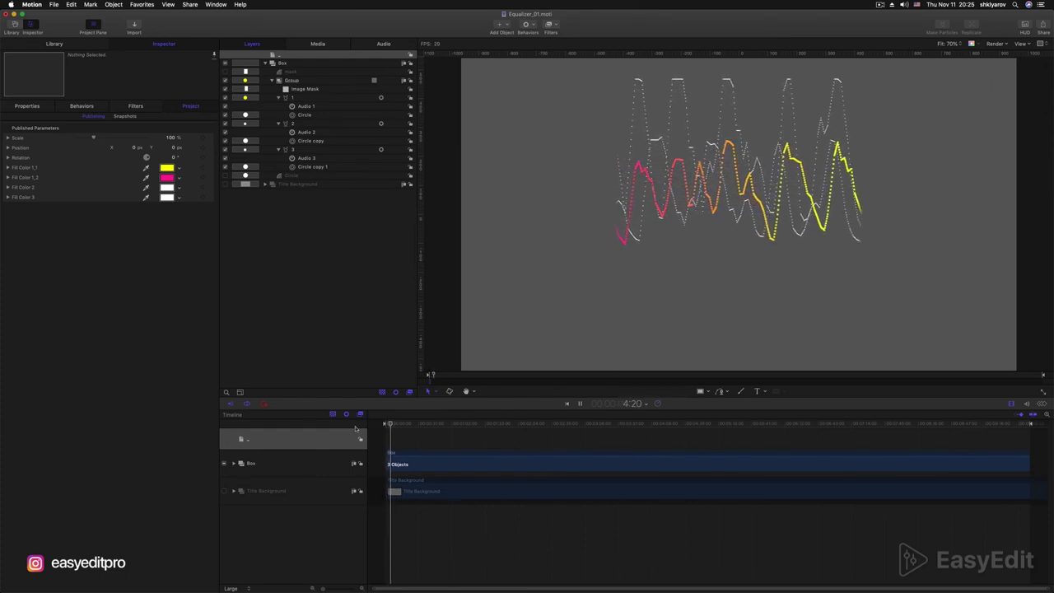
Stop playback and move the equalizer to X −90 px, Y −141.1 px via the published Position.
{"action": "key", "text": "space"}
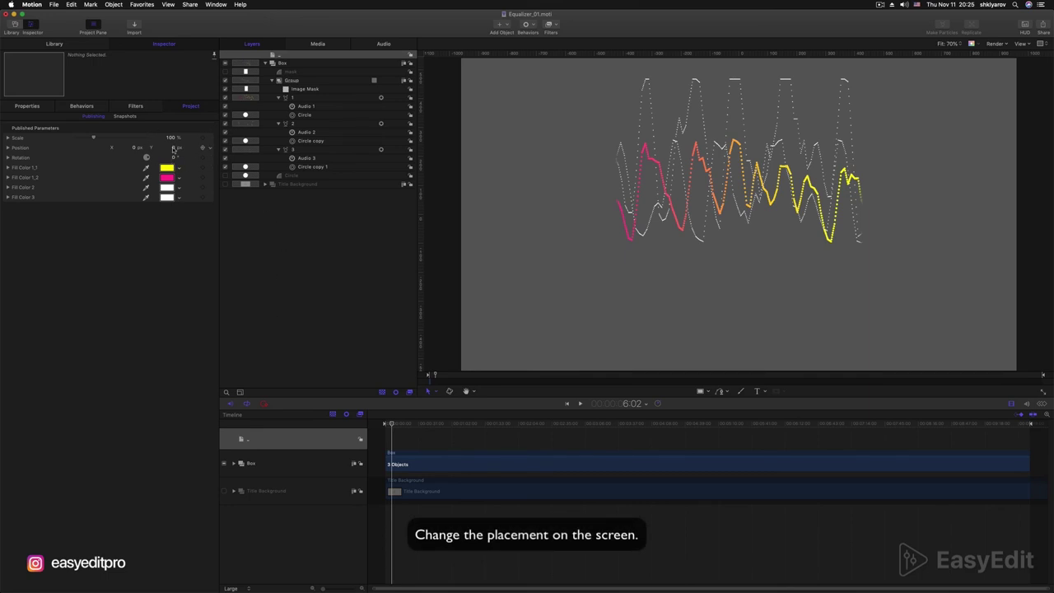
{"action": "left_click_drag", "start_coordinate": [170, 147], "coordinate": [162, 148]}
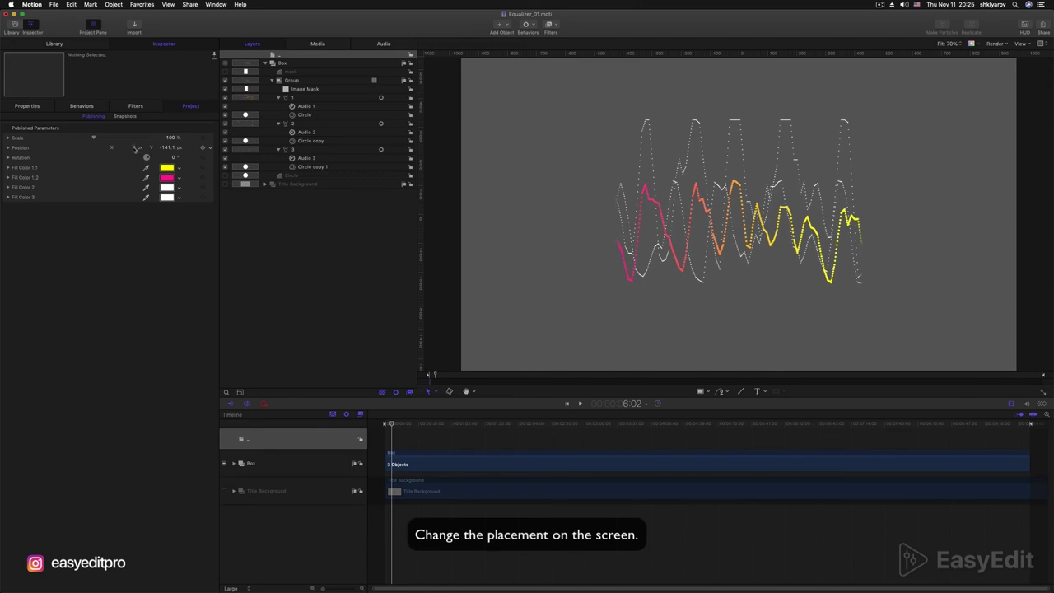
{"action": "left_click_drag", "start_coordinate": [130, 147], "coordinate": [123, 147]}
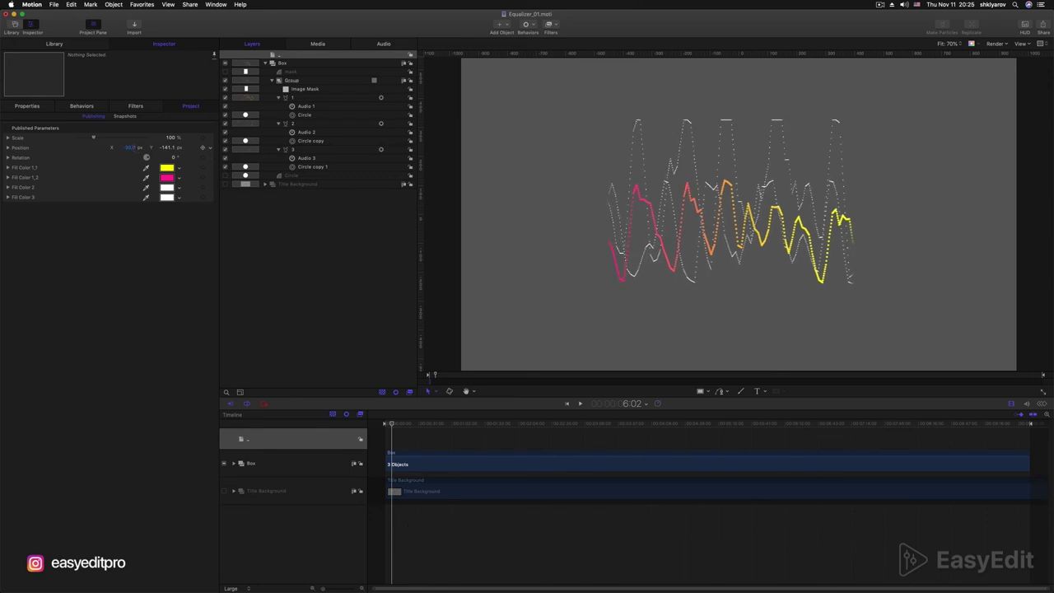
{"action": "left_click", "coordinate": [167, 167]}
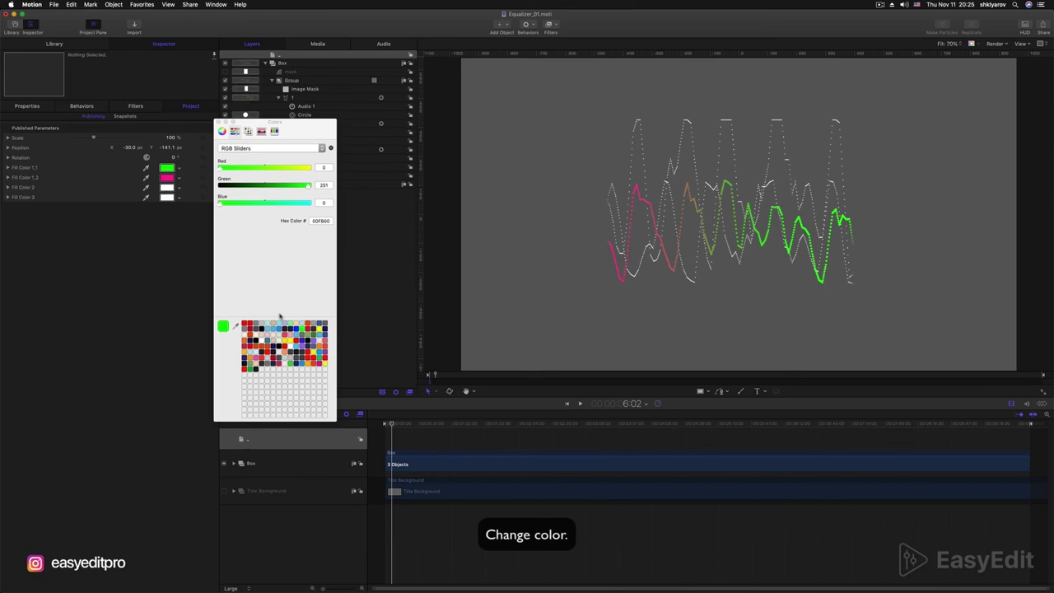
Recolour Fill Color 1.1 to cyan and Fill Color 1_2 to yellow in the Colors window.
{"action": "left_click", "coordinate": [298, 352]}
{"action": "left_click", "coordinate": [167, 177]}
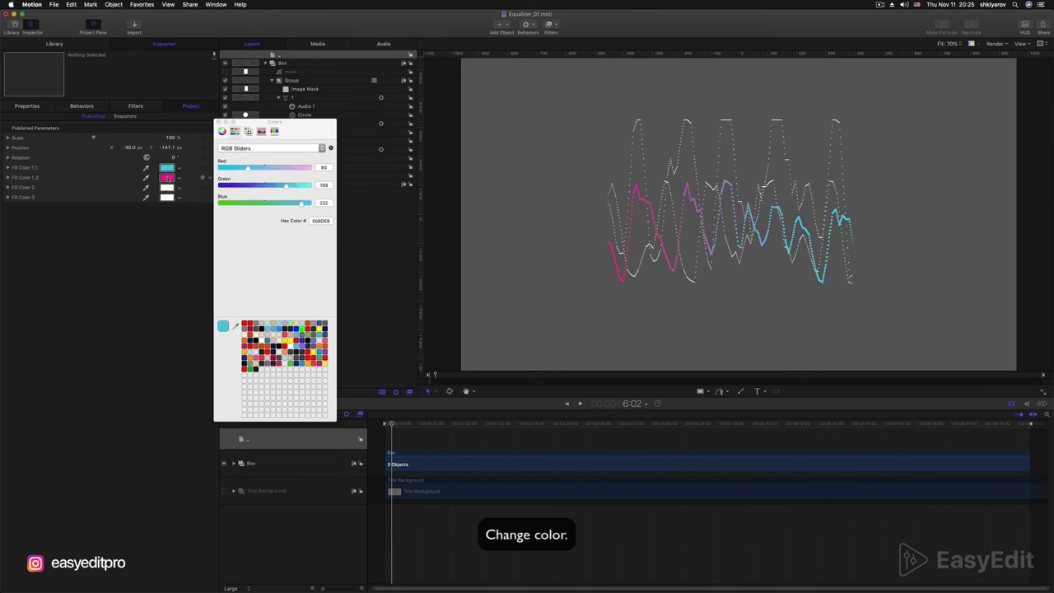
{"action": "left_click", "coordinate": [287, 340]}
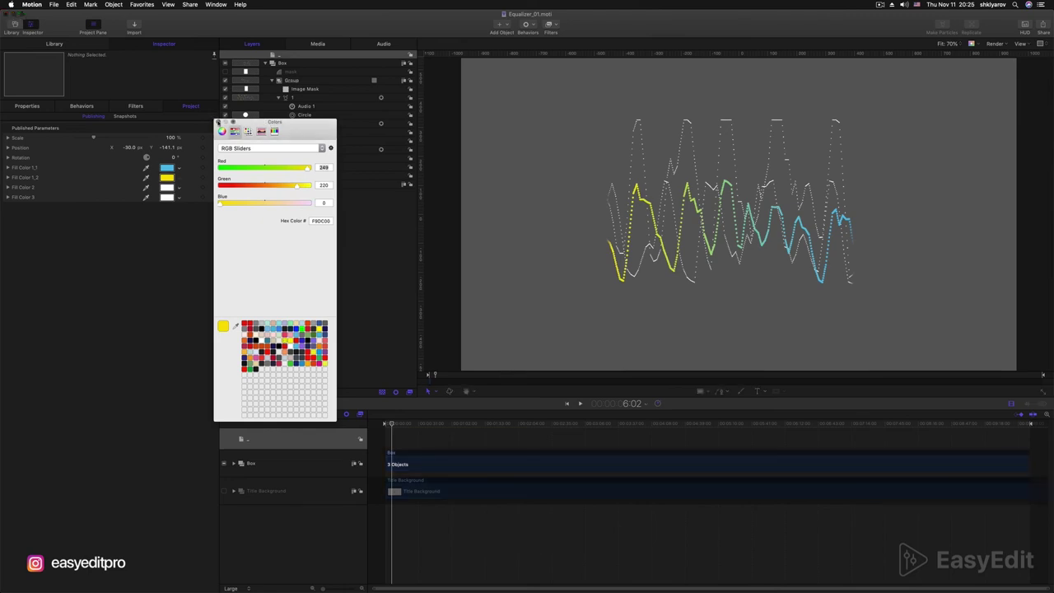
{"action": "left_click", "coordinate": [219, 121]}
Make Fill Color 2 green and Fill Color 3 red, then play back to preview the waves.
{"action": "left_click", "coordinate": [167, 187]}
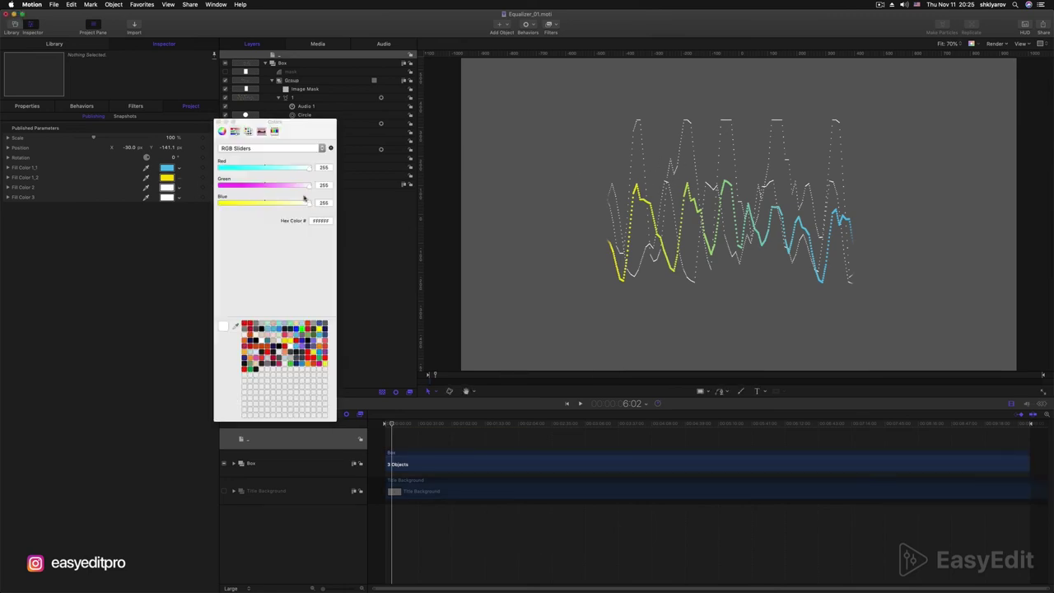
{"action": "left_click", "coordinate": [321, 327]}
{"action": "left_click", "coordinate": [319, 326]}
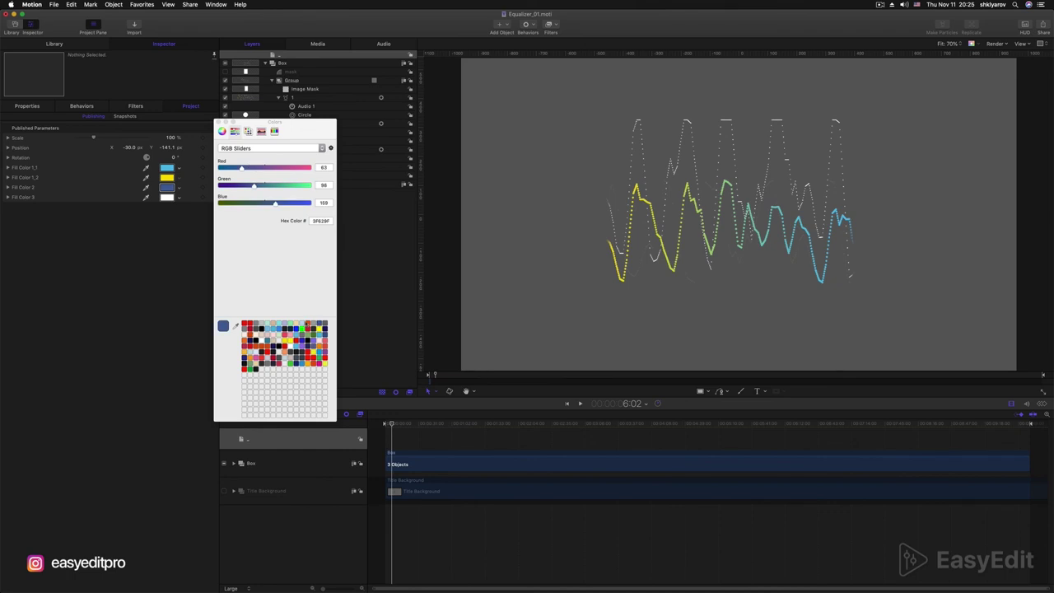
{"action": "left_click", "coordinate": [307, 324]}
{"action": "left_click", "coordinate": [303, 363]}
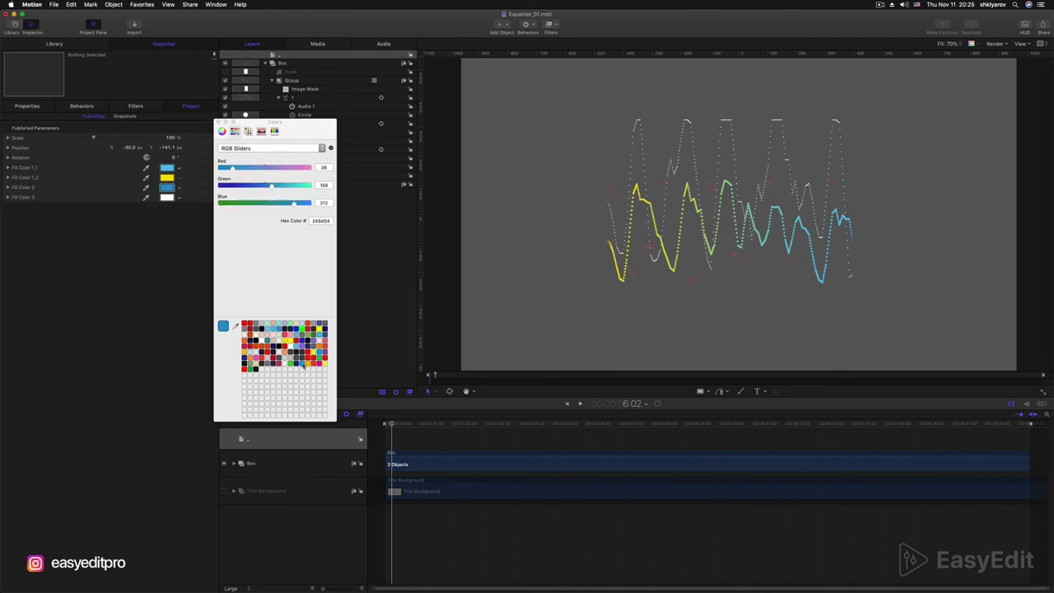
{"action": "left_click", "coordinate": [292, 363]}
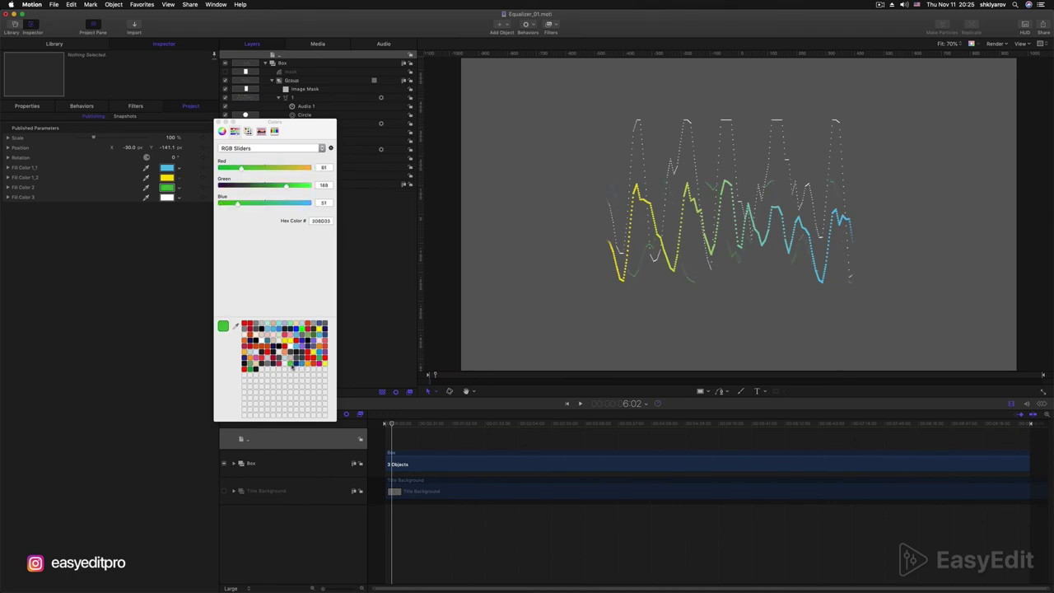
{"action": "left_click", "coordinate": [322, 370]}
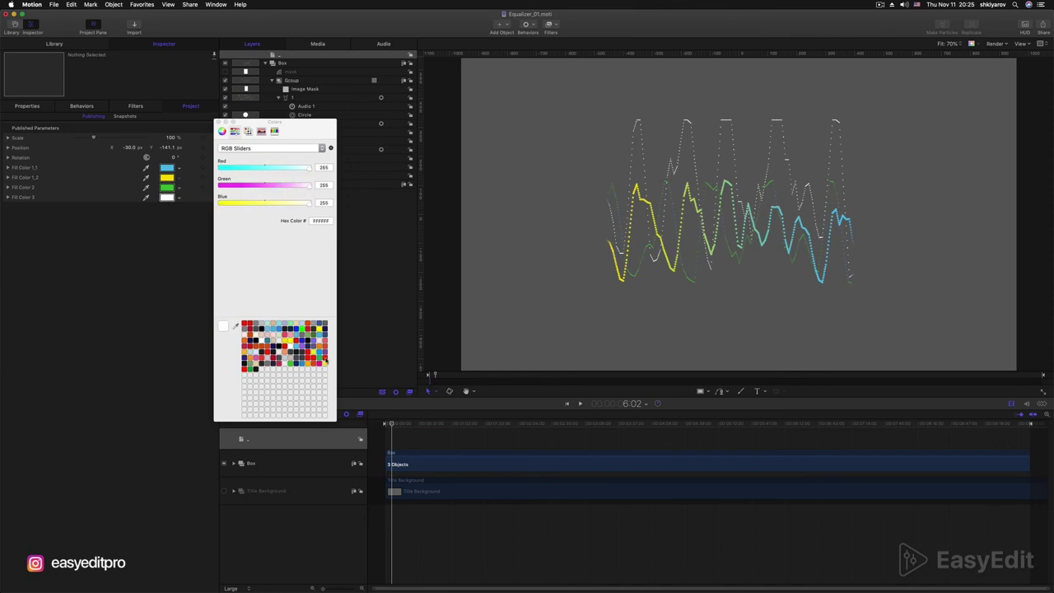
{"action": "left_click", "coordinate": [326, 362]}
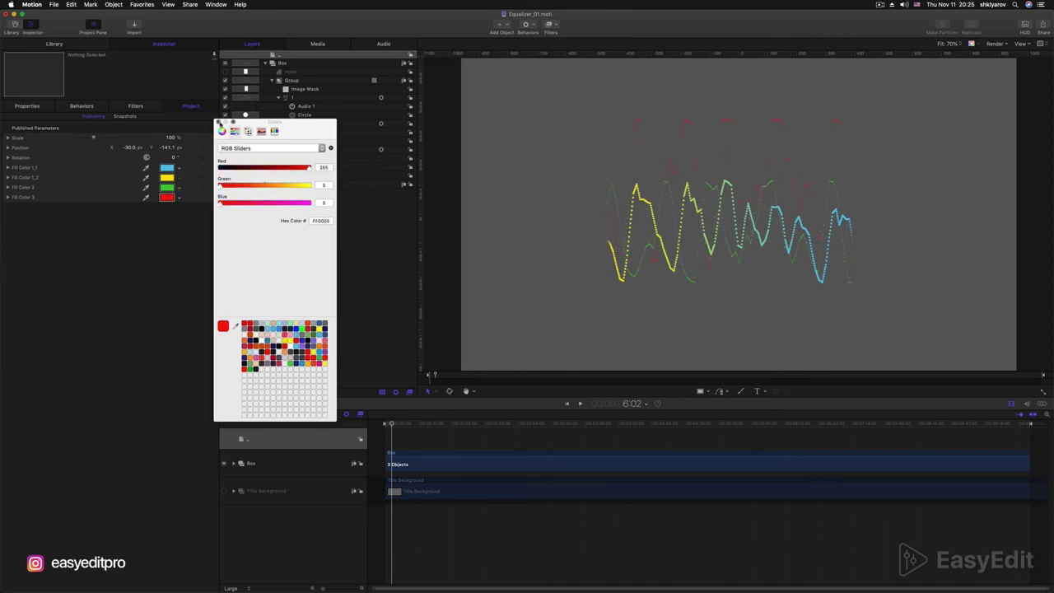
{"action": "left_click", "coordinate": [218, 122]}
{"action": "key", "text": "space"}
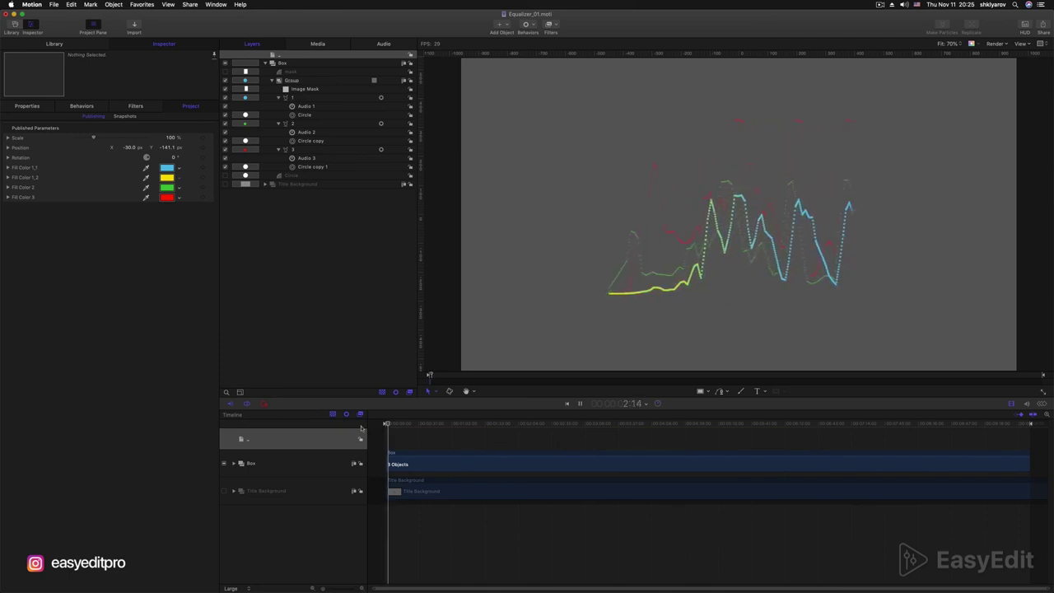
Stop playback and place the playhead at 2:19:27, where the music clip ends.
{"action": "key", "text": "space"}
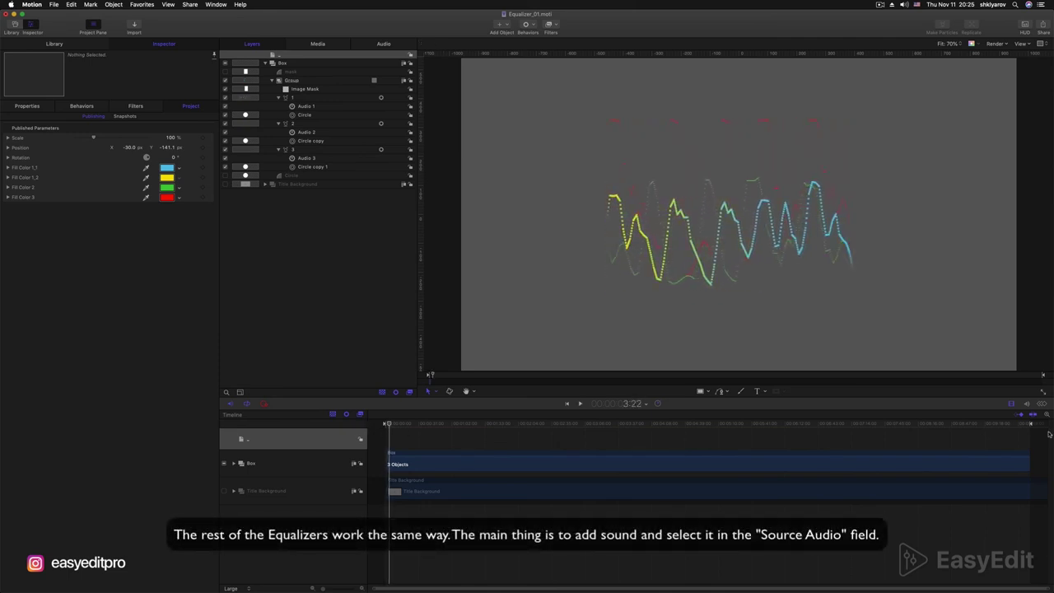
{"action": "left_click", "coordinate": [1029, 424]}
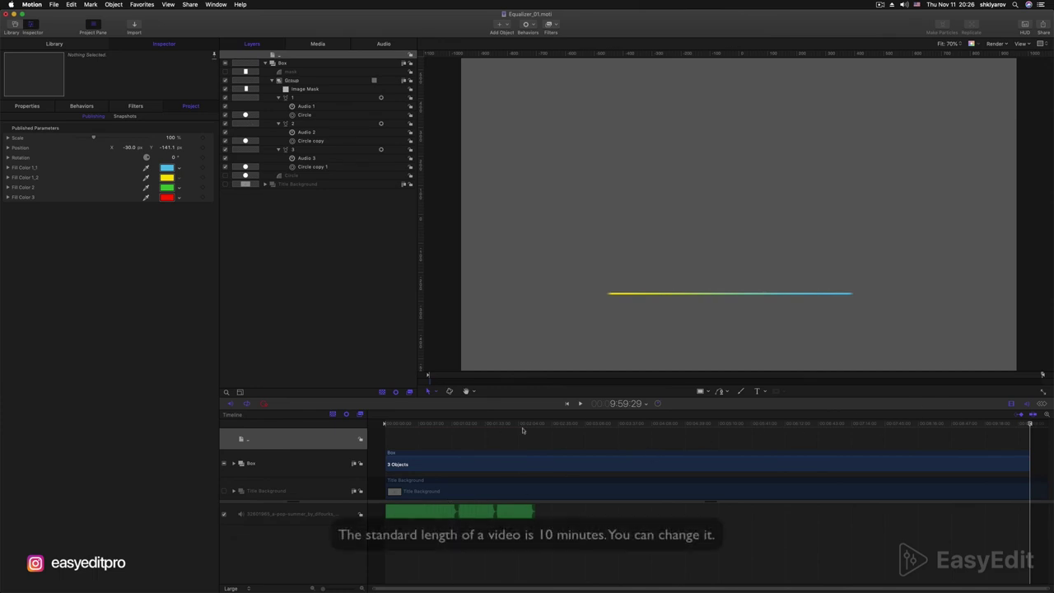
{"action": "left_click_drag", "start_coordinate": [526, 424], "coordinate": [537, 425]}
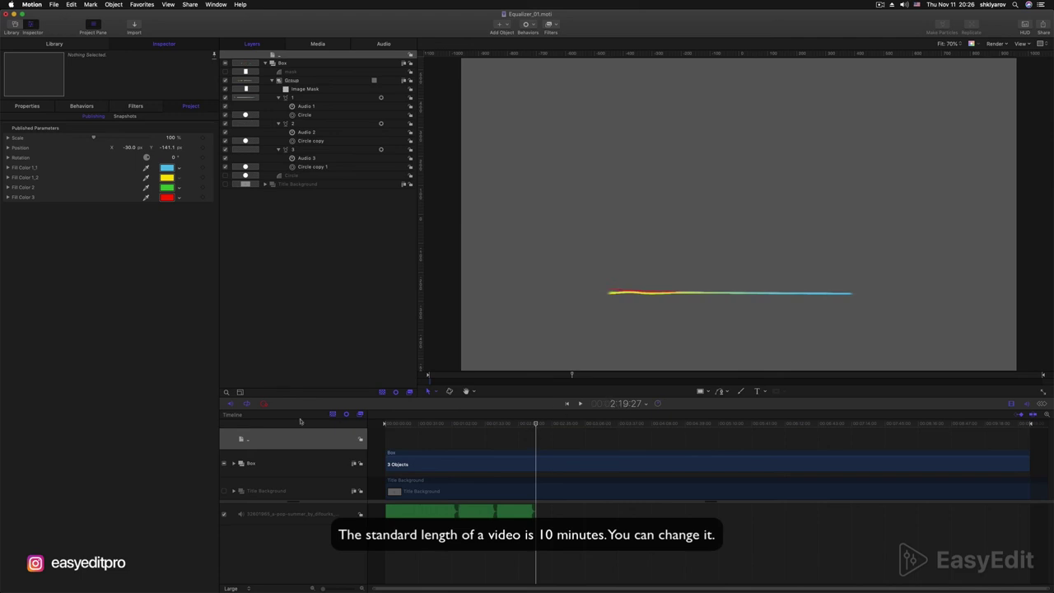
Change the project Duration in the Properties inspector to 00:02:19:27.
{"action": "left_click", "coordinate": [28, 107]}
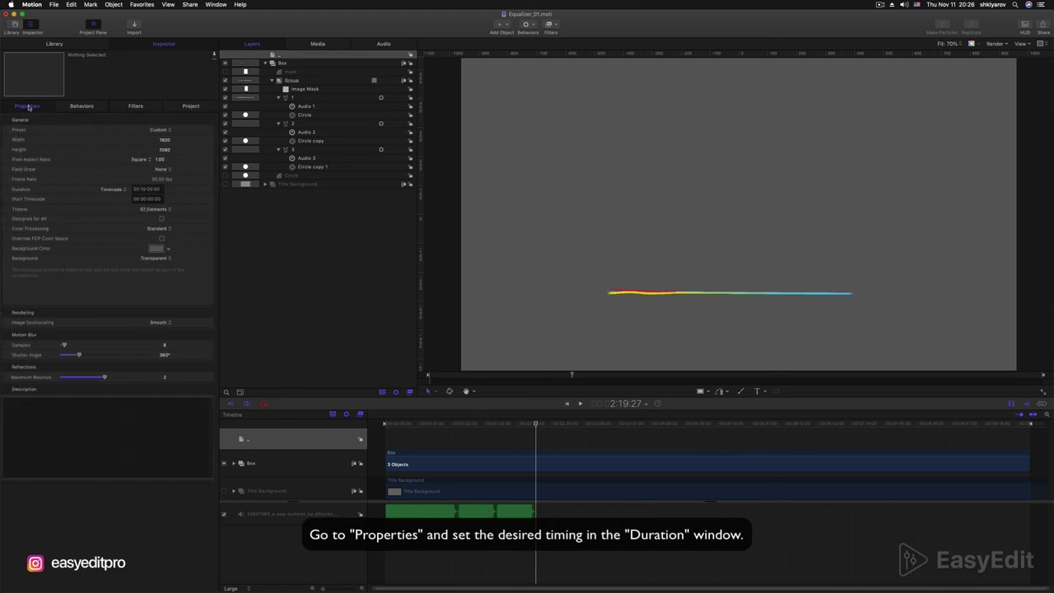
{"action": "left_click", "coordinate": [147, 188]}
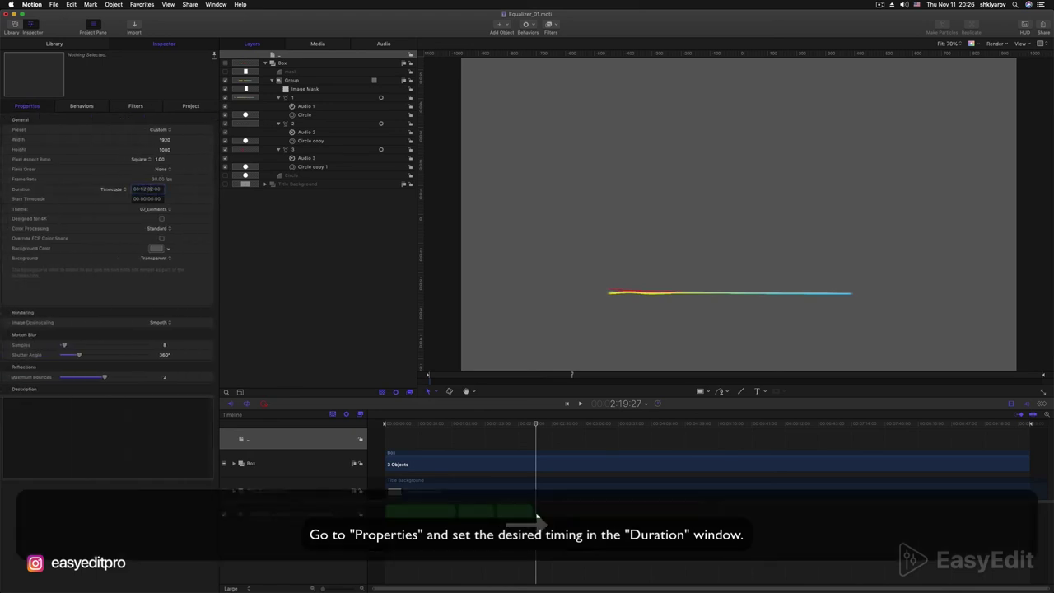
{"action": "key", "text": "BackSpace"}
{"action": "key", "text": "BackSpace"}
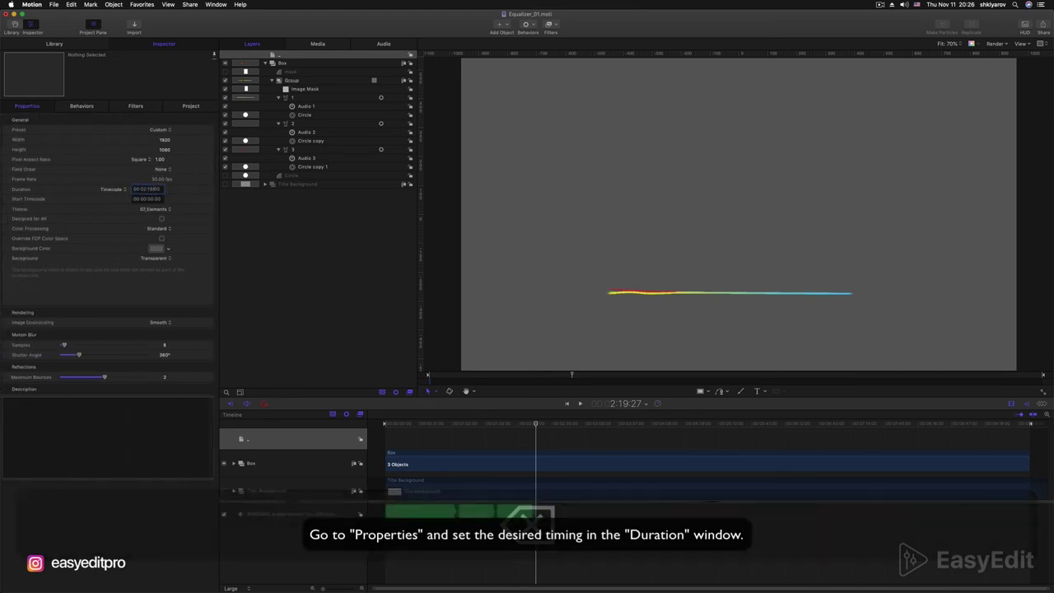
{"action": "key", "text": "BackSpace"}
{"action": "key", "text": "BackSpace"}
{"action": "key", "text": "BackSpace"}
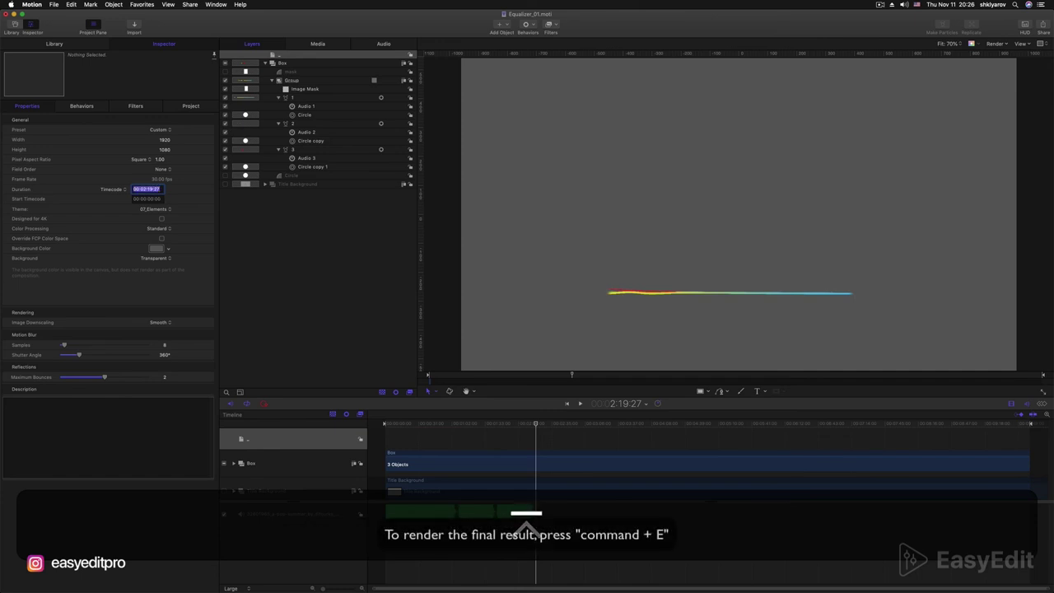
{"action": "key", "text": "Return"}
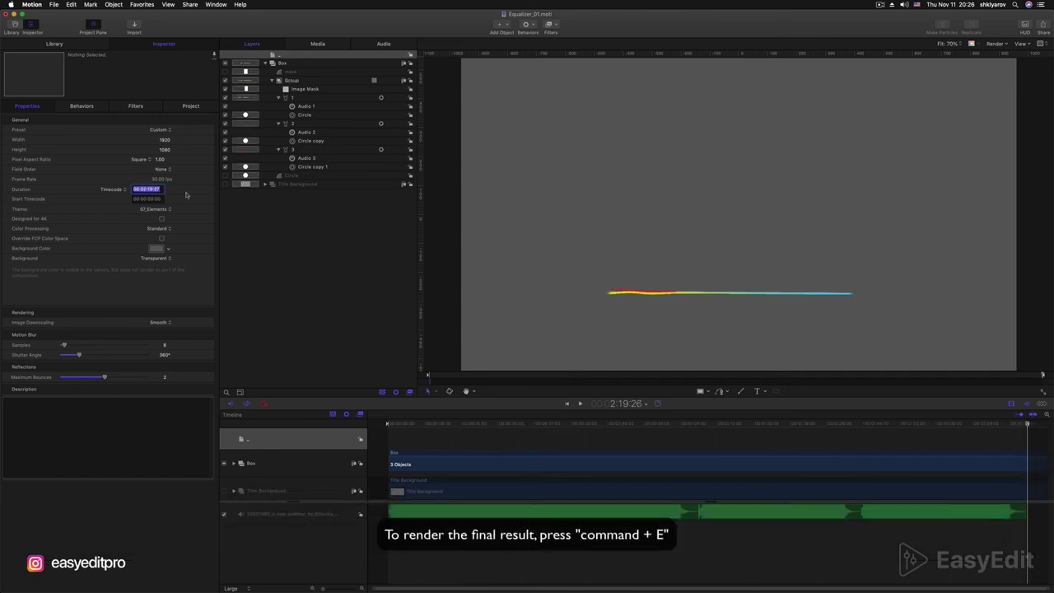
{"action": "key", "text": "super+e"}
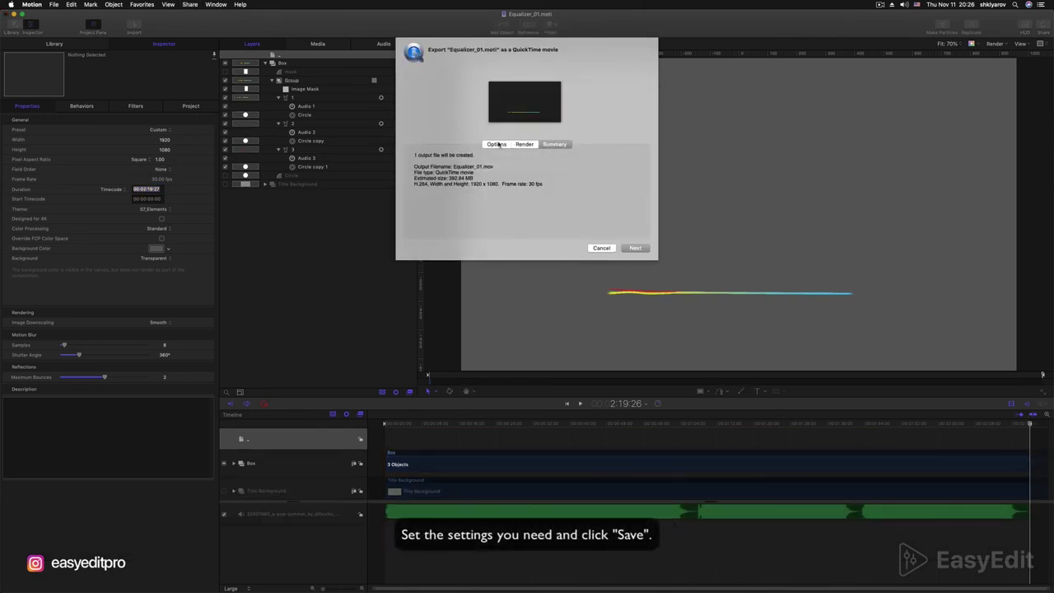
Set the Equalizer_01 QuickTime export to include Video and Audio and proceed to saving.
{"action": "left_click", "coordinate": [505, 194]}
{"action": "left_click", "coordinate": [508, 183]}
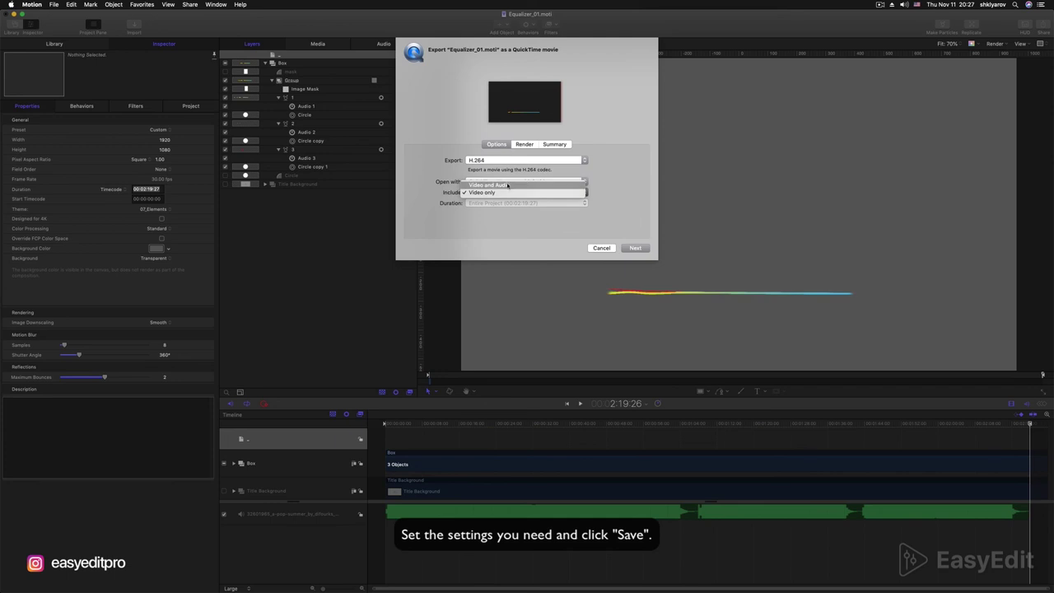
{"action": "left_click", "coordinate": [633, 248]}
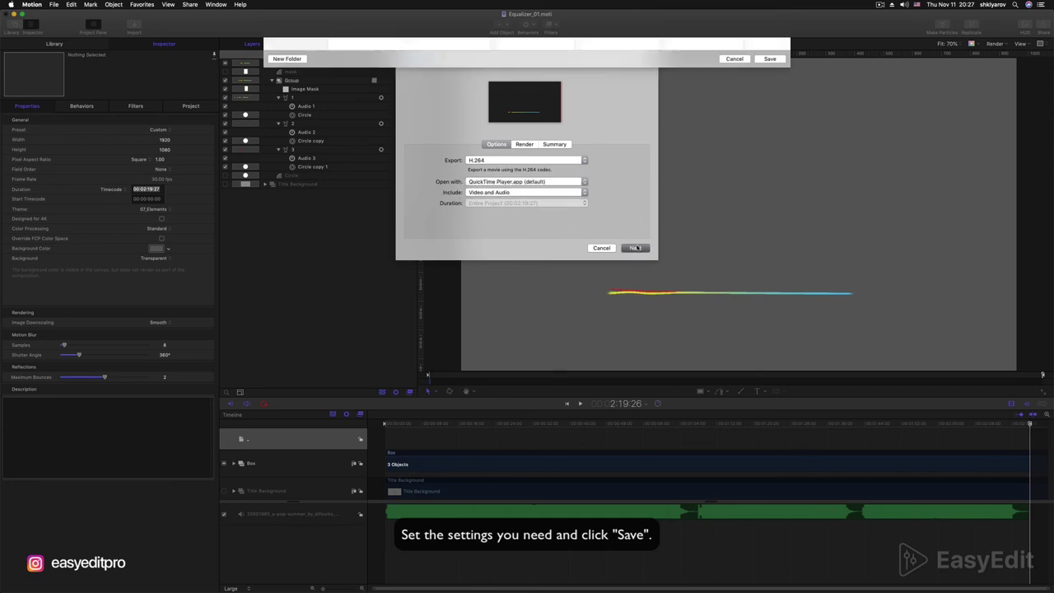